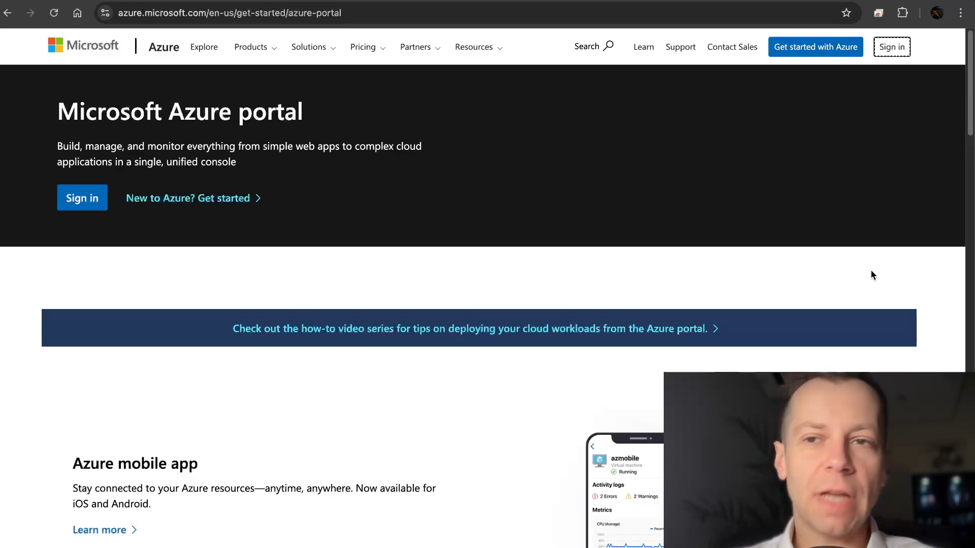
- Sign in to the Azure portal and open the creation form for a new Azure Databricks workspace
{"action": "left_click", "coordinate": [891, 48]}
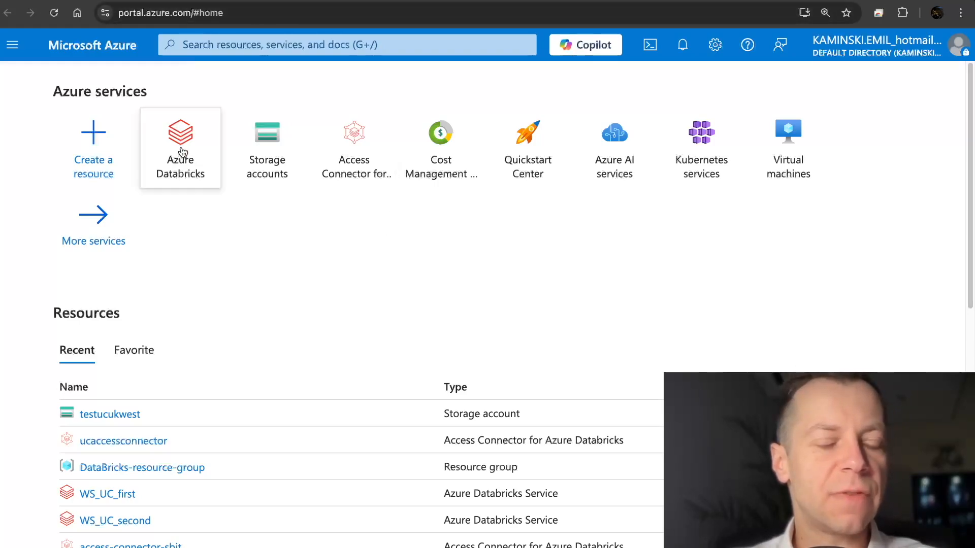
{"action": "mouse_move", "coordinate": [181, 149]}
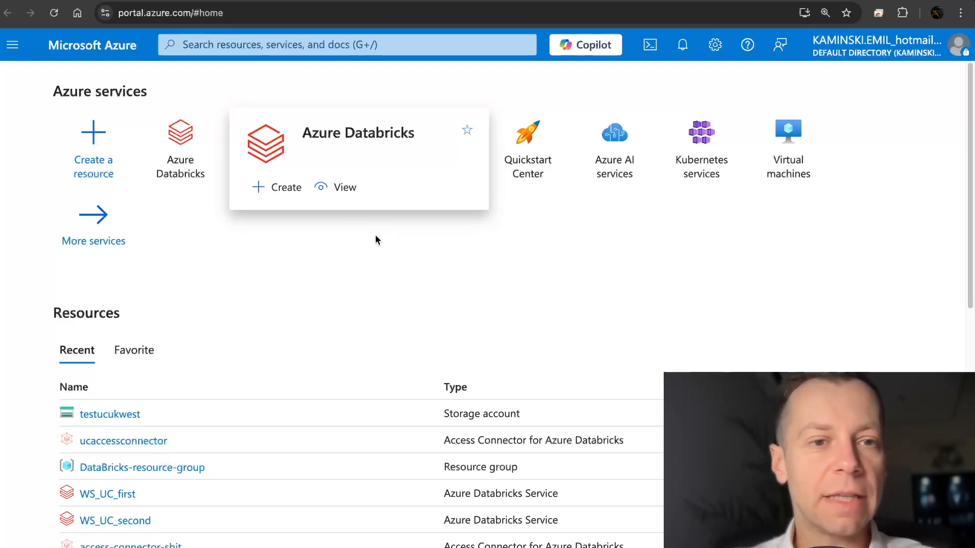
{"action": "left_click", "coordinate": [180, 136]}
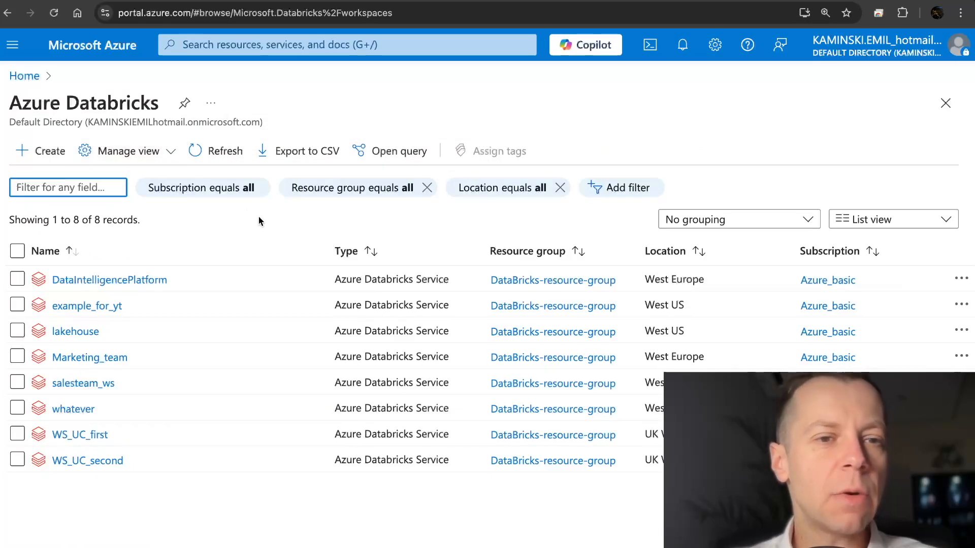
{"action": "left_click", "coordinate": [53, 152]}
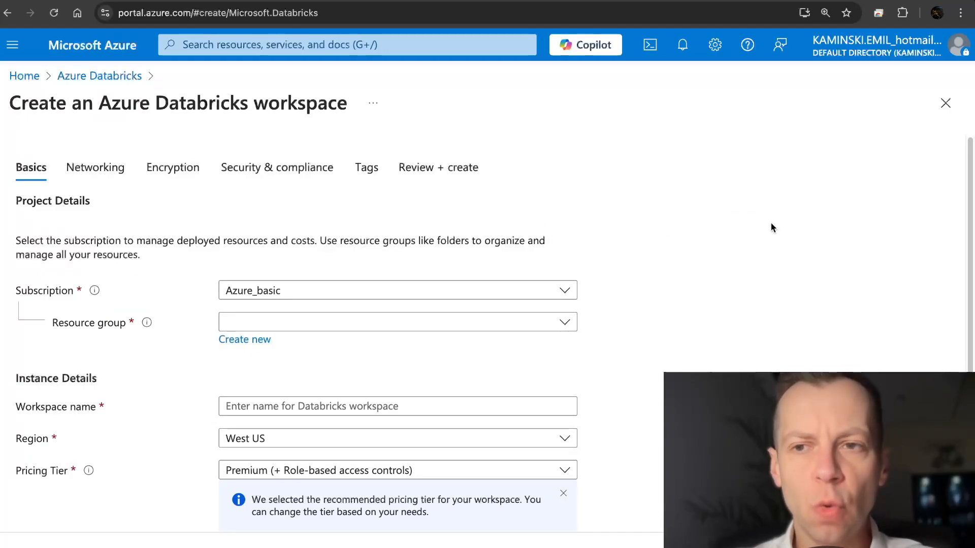
- Assign the new workspace to DataBricks-resource-group and name it topsecretWS1
{"action": "scroll", "coordinate": [752, 233], "scroll_direction": "down", "scroll_amount": 3}
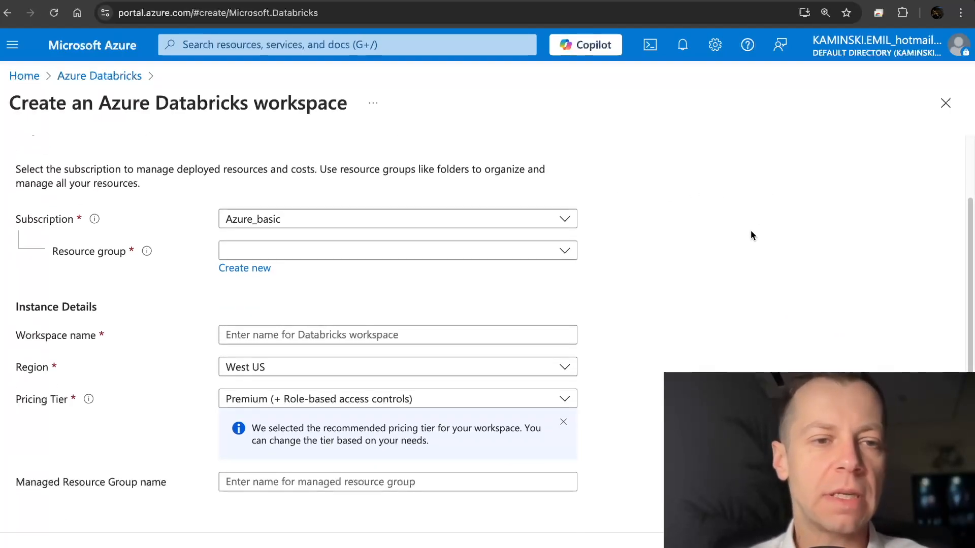
{"action": "left_click", "coordinate": [562, 251]}
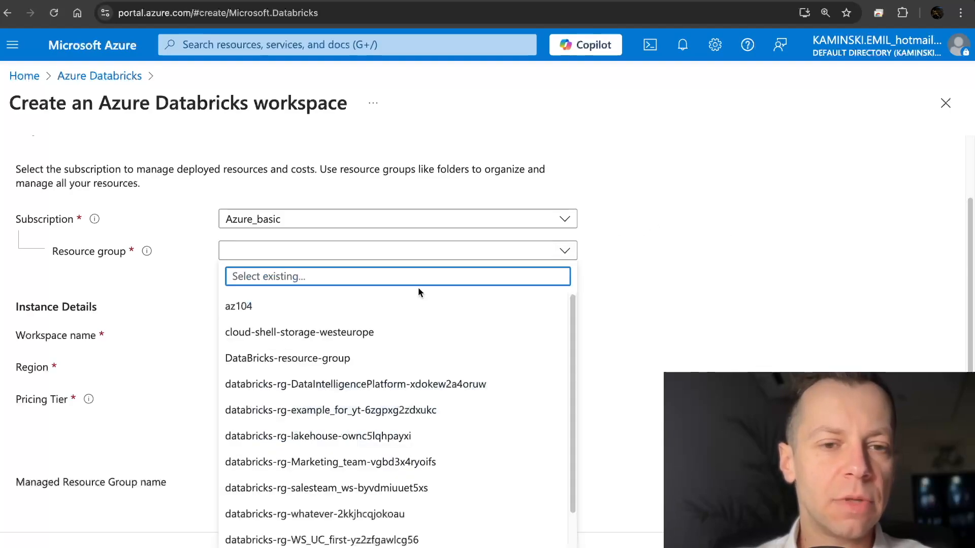
{"action": "left_click", "coordinate": [379, 357]}
{"action": "left_click", "coordinate": [379, 337]}
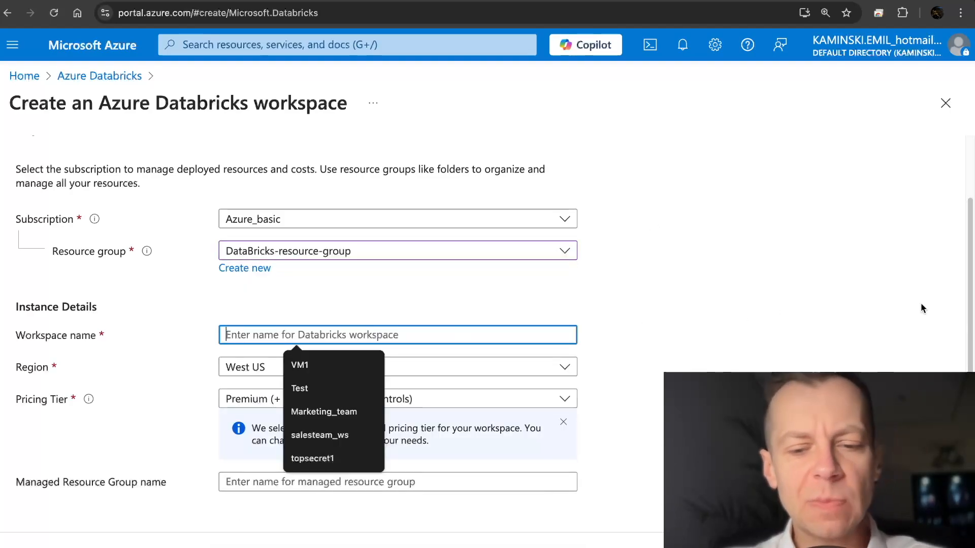
{"action": "type", "text": "tops"}
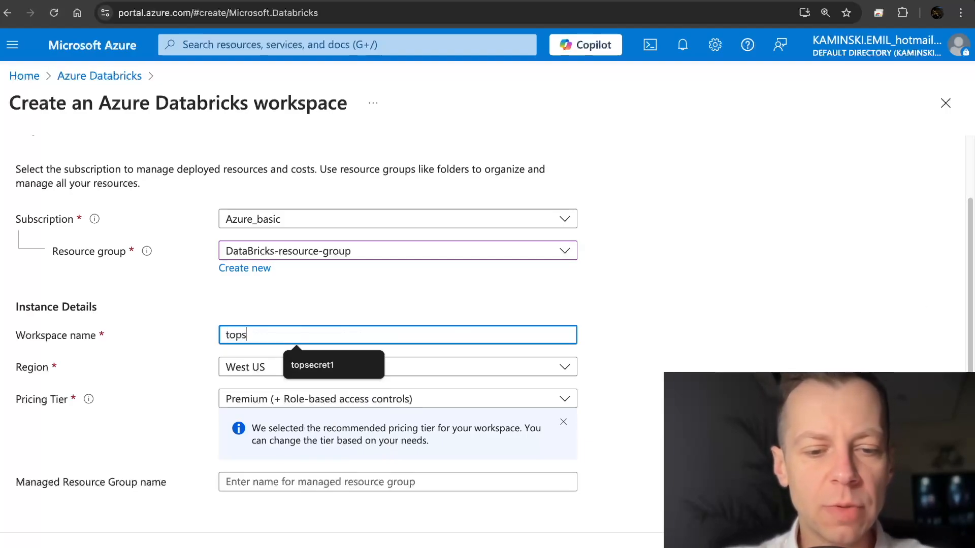
{"action": "type", "text": "ecretWS1"}
{"action": "left_click", "coordinate": [660, 325]}
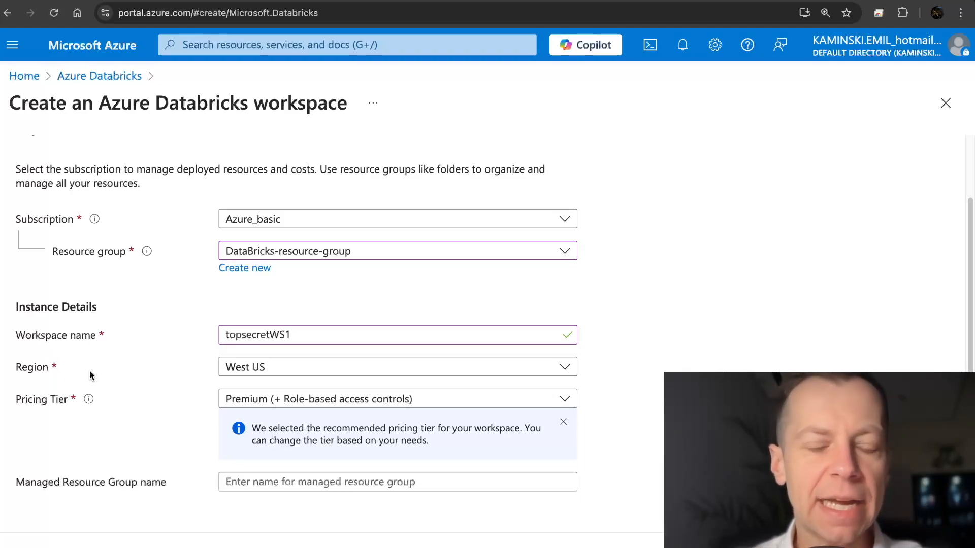
- Set the workspace region to UK West with the Premium (+ Role-based access controls) pricing tier
{"action": "left_click", "coordinate": [245, 372]}
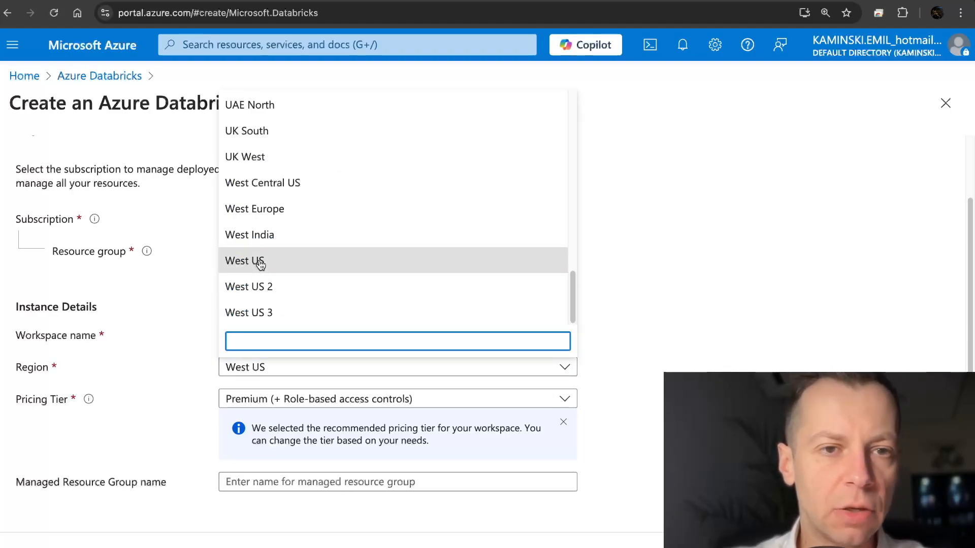
{"action": "left_click", "coordinate": [282, 167]}
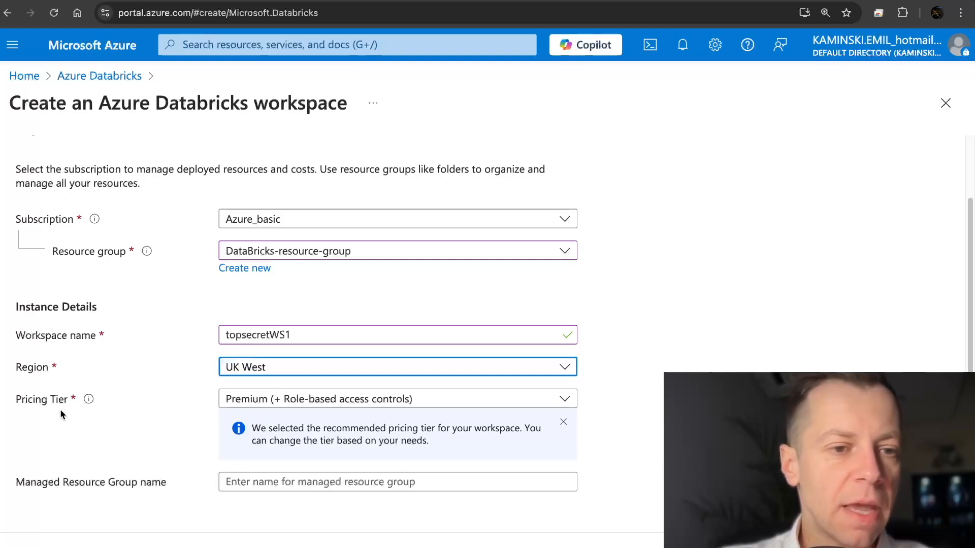
{"action": "left_click", "coordinate": [289, 401]}
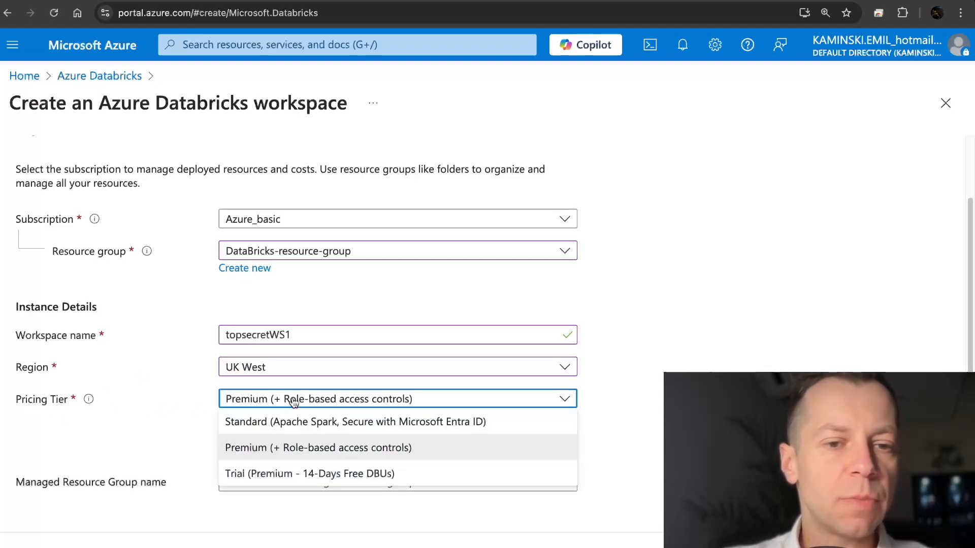
{"action": "left_click", "coordinate": [289, 447]}
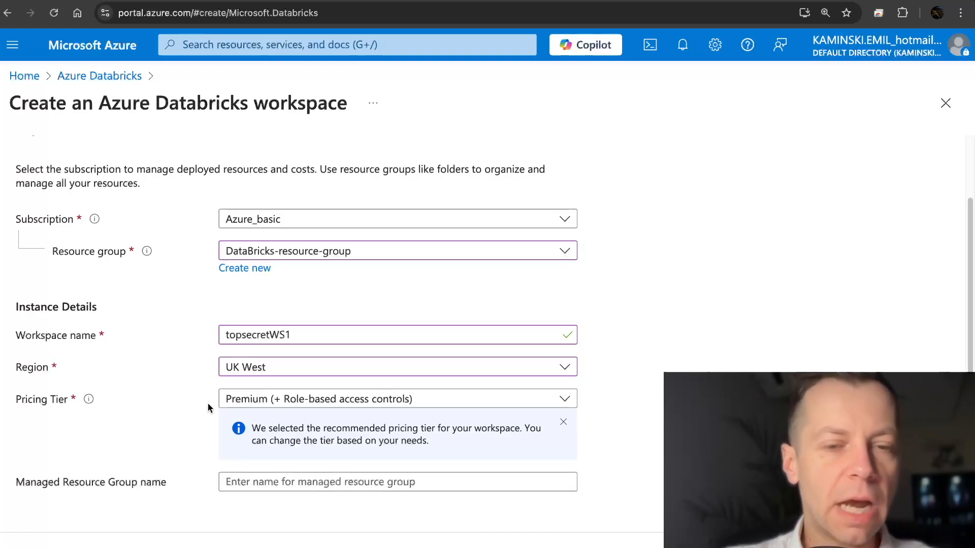
- Review the summary for topsecretWS1 and create the workspace
{"action": "left_click", "coordinate": [60, 547]}
{"action": "double_click", "coordinate": [260, 312]}
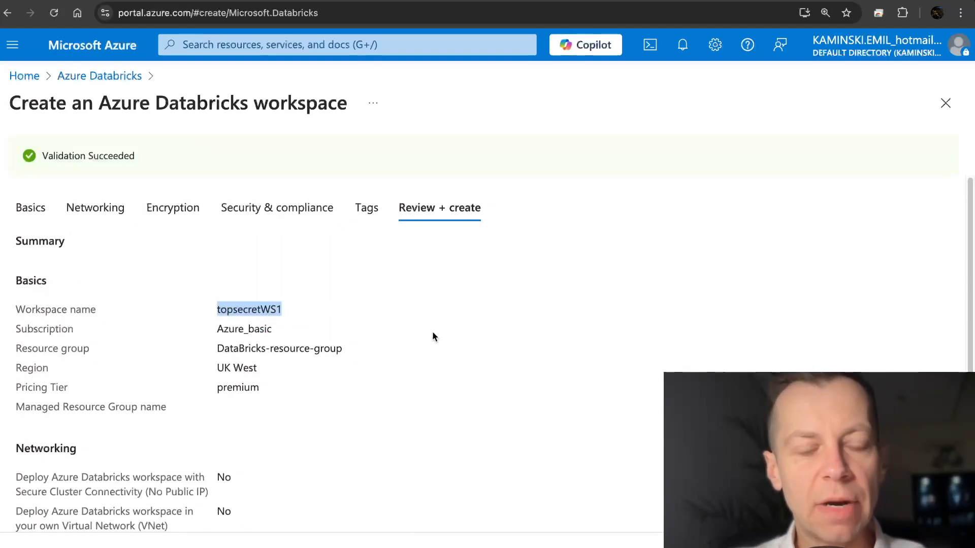
{"action": "left_click", "coordinate": [61, 547]}
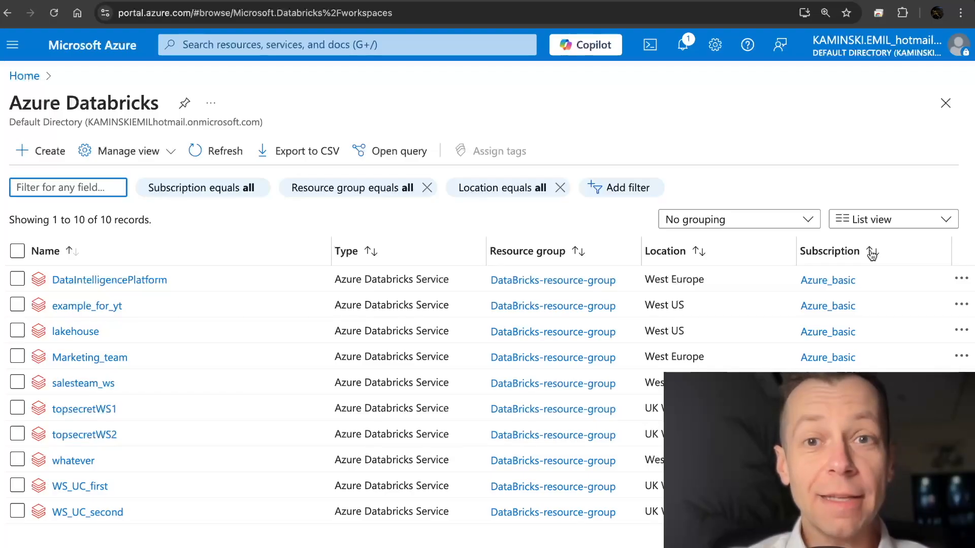
- Launch the topsecretWS1 workspace from the Azure Databricks list and open its Catalog Explorer
{"action": "key", "text": "ctrl+plus"}
{"action": "key", "text": "ctrl+plus"}
{"action": "key", "text": "ctrl+plus"}
{"action": "key", "text": "ctrl+plus"}
{"action": "scroll", "coordinate": [556, 316], "scroll_direction": "down", "scroll_amount": 2}
{"action": "scroll", "coordinate": [557, 321], "scroll_direction": "down", "scroll_amount": 1}
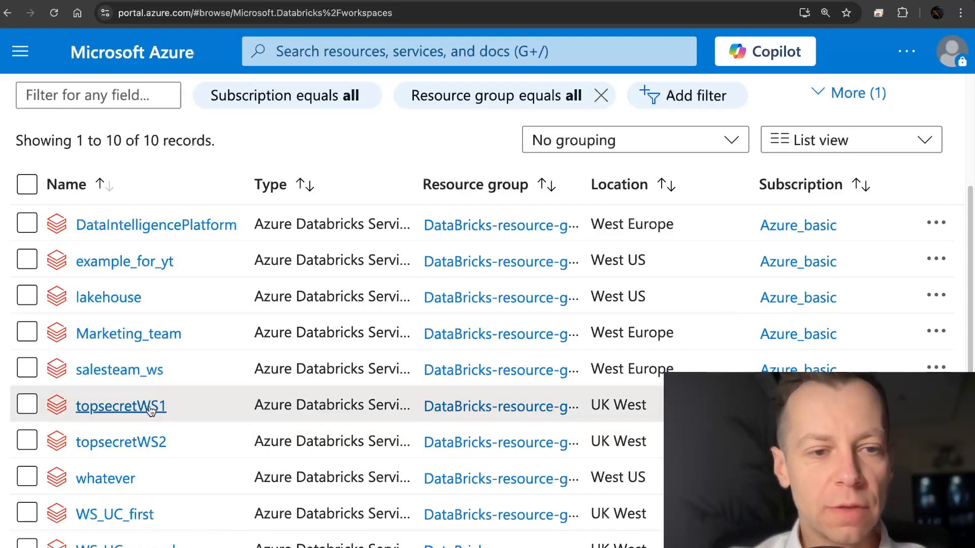
{"action": "left_click", "coordinate": [155, 409]}
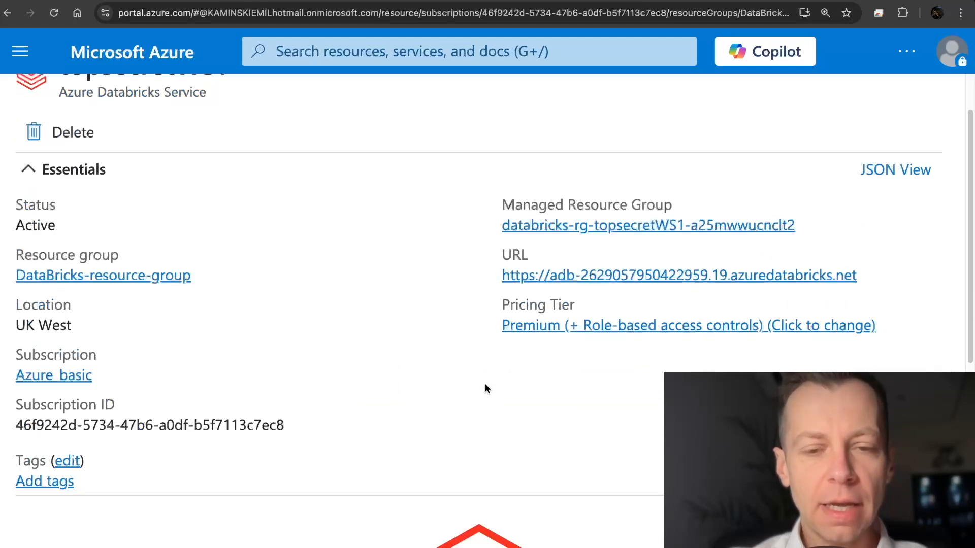
{"action": "scroll", "coordinate": [485, 383], "scroll_direction": "down", "scroll_amount": 8}
{"action": "left_click", "coordinate": [480, 365]}
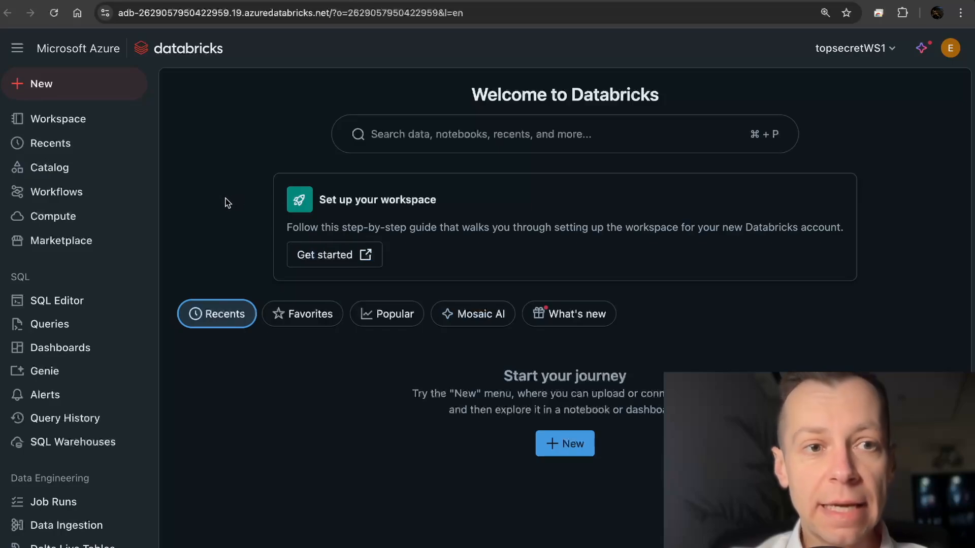
{"action": "left_click", "coordinate": [59, 170]}
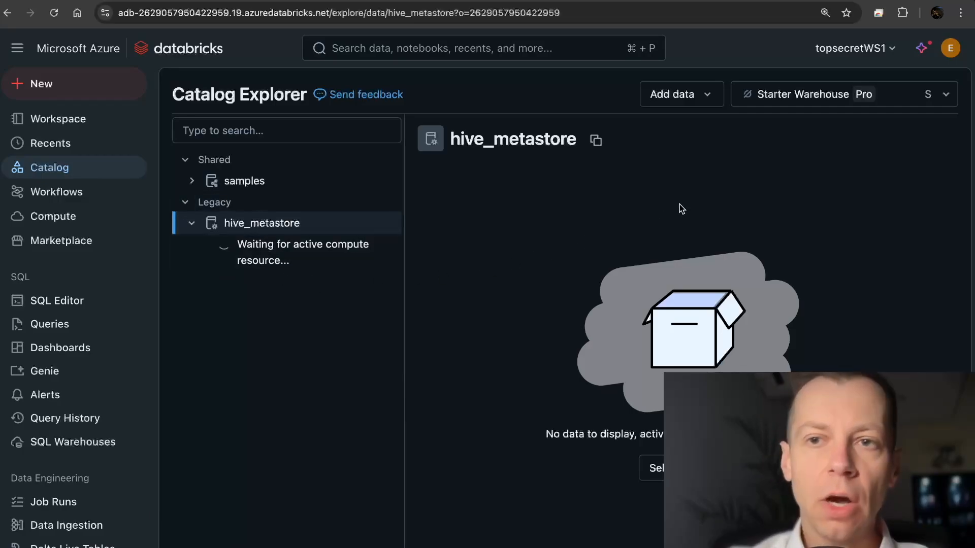
- Go to the Databricks account console's metastore list and read the description of what a metastore is
{"action": "left_click", "coordinate": [864, 51]}
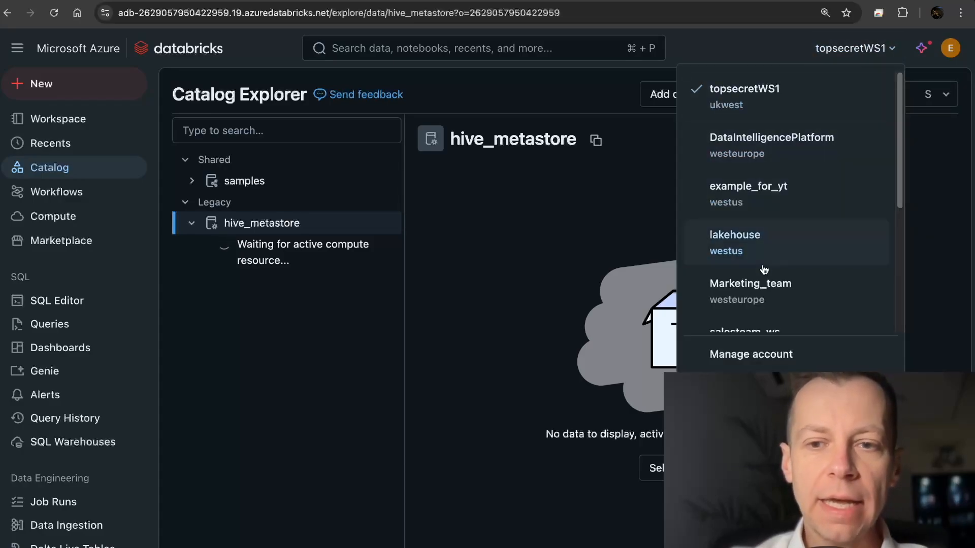
{"action": "scroll", "coordinate": [761, 269], "scroll_direction": "down", "scroll_amount": 1}
{"action": "left_click", "coordinate": [736, 348]}
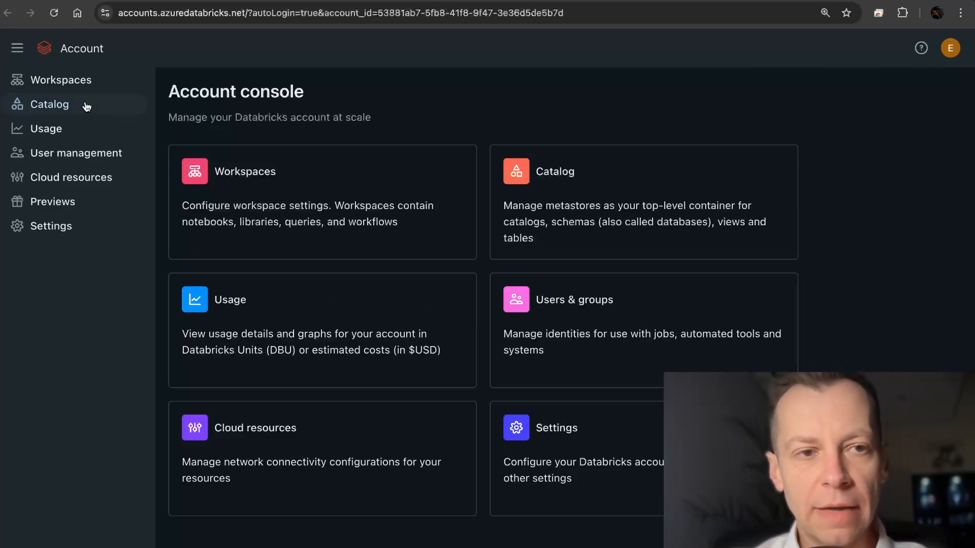
{"action": "left_click", "coordinate": [47, 108]}
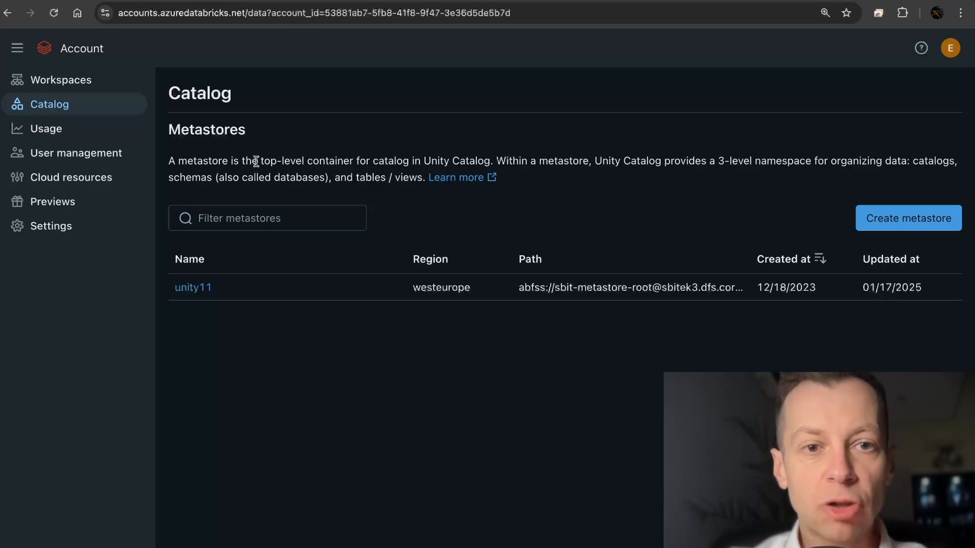
{"action": "left_click_drag", "start_coordinate": [269, 161], "coordinate": [354, 164]}
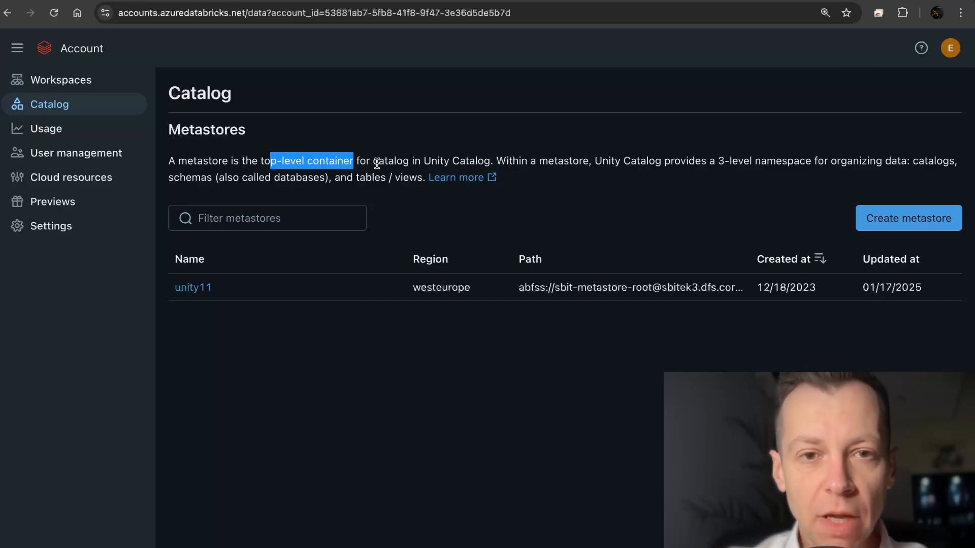
{"action": "left_click_drag", "start_coordinate": [495, 159], "coordinate": [589, 160]}
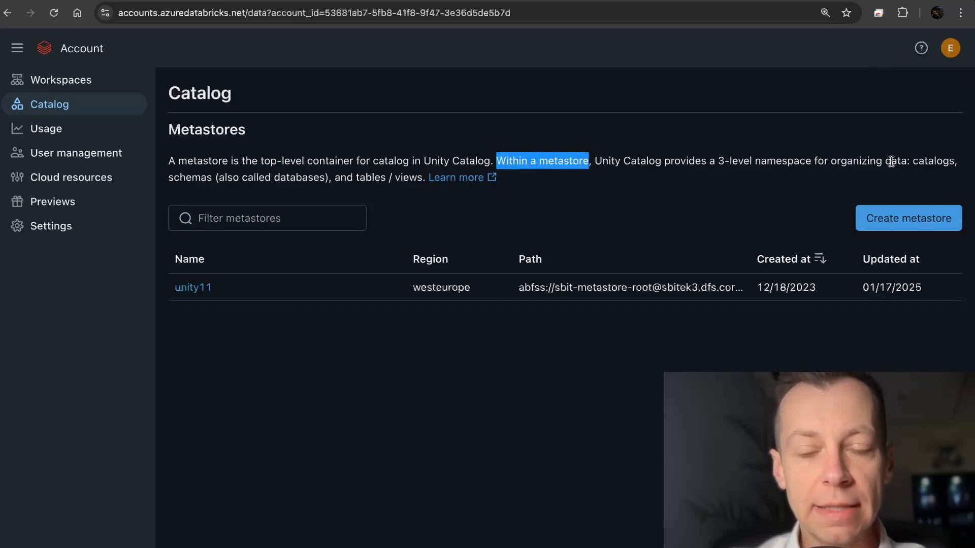
{"action": "left_click", "coordinate": [920, 162]}
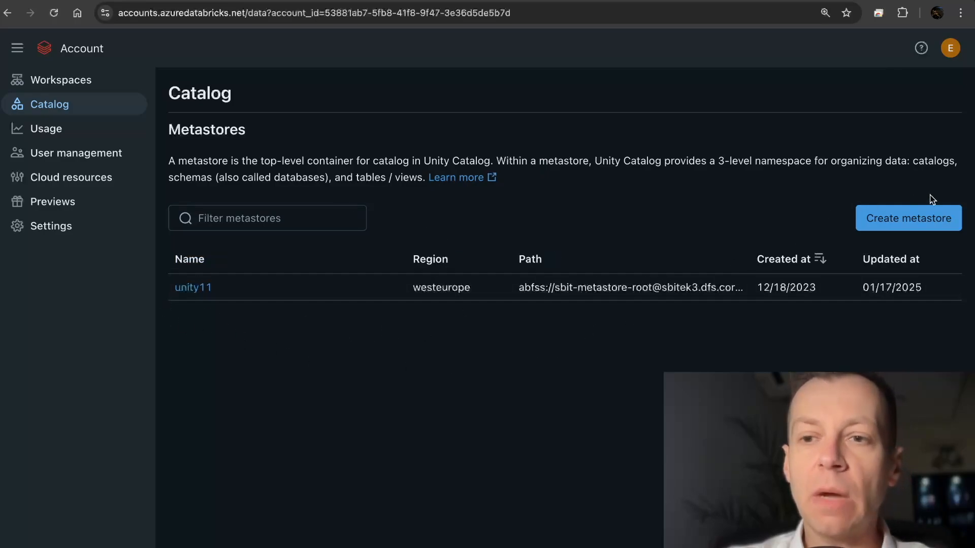
- Start a new metastore named topsecretmetastore in the ukwest region
{"action": "left_click", "coordinate": [914, 219]}
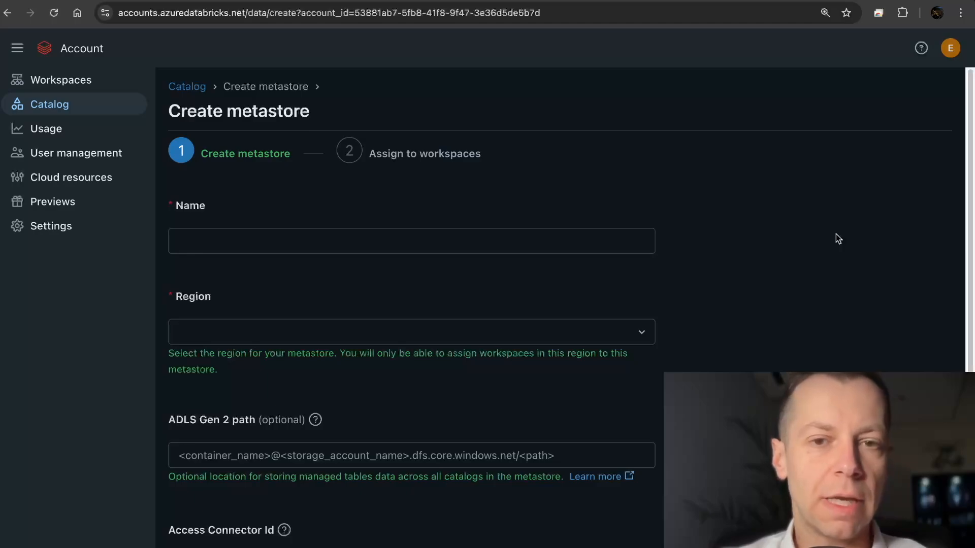
{"action": "left_click", "coordinate": [522, 242]}
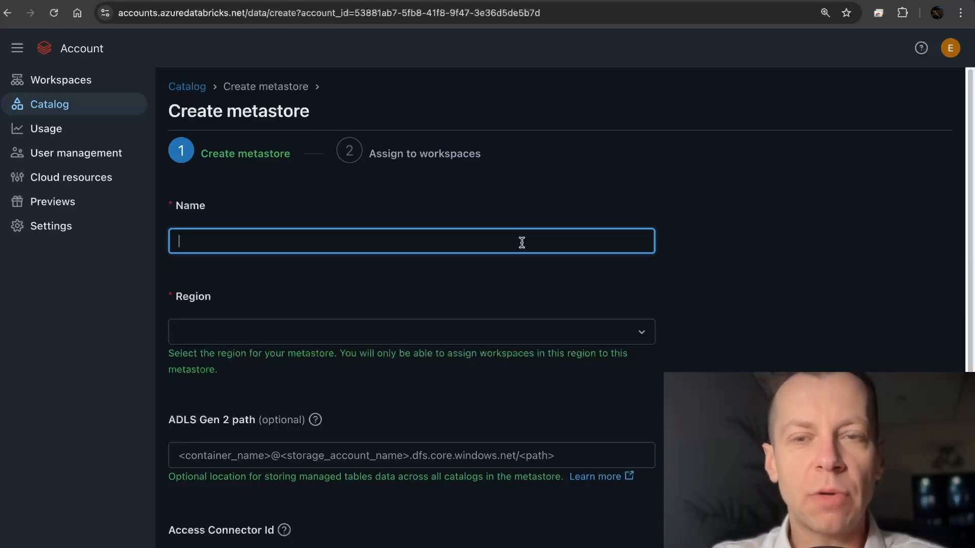
{"action": "type", "text": "topsecretmetastore"}
{"action": "left_click", "coordinate": [666, 272]}
{"action": "left_click", "coordinate": [641, 340]}
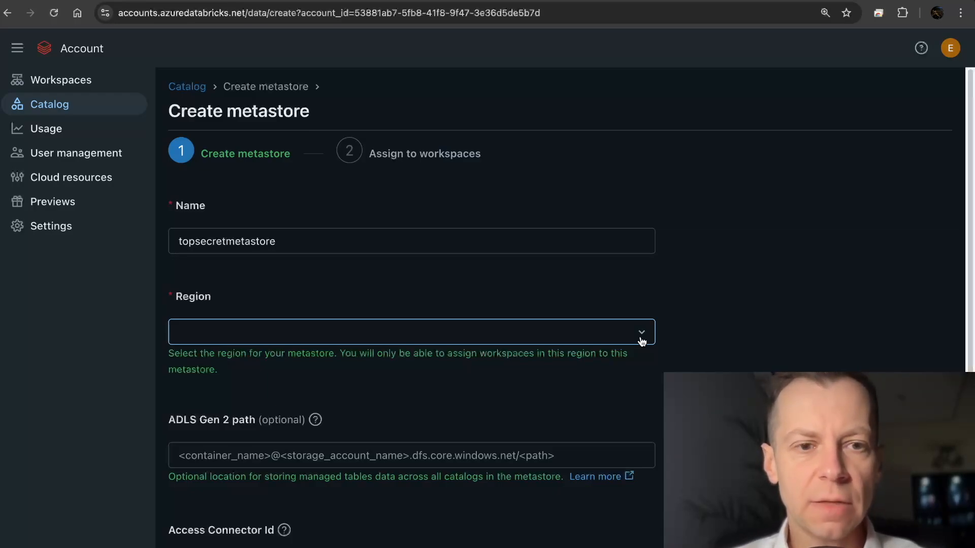
{"action": "left_click", "coordinate": [642, 340]}
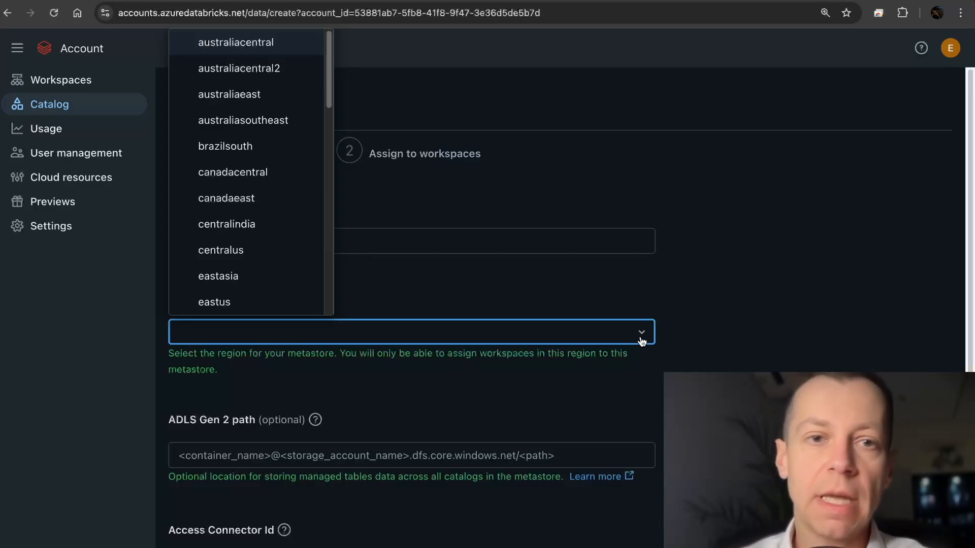
{"action": "left_click_drag", "start_coordinate": [330, 67], "coordinate": [331, 242]}
{"action": "left_click", "coordinate": [270, 249]}
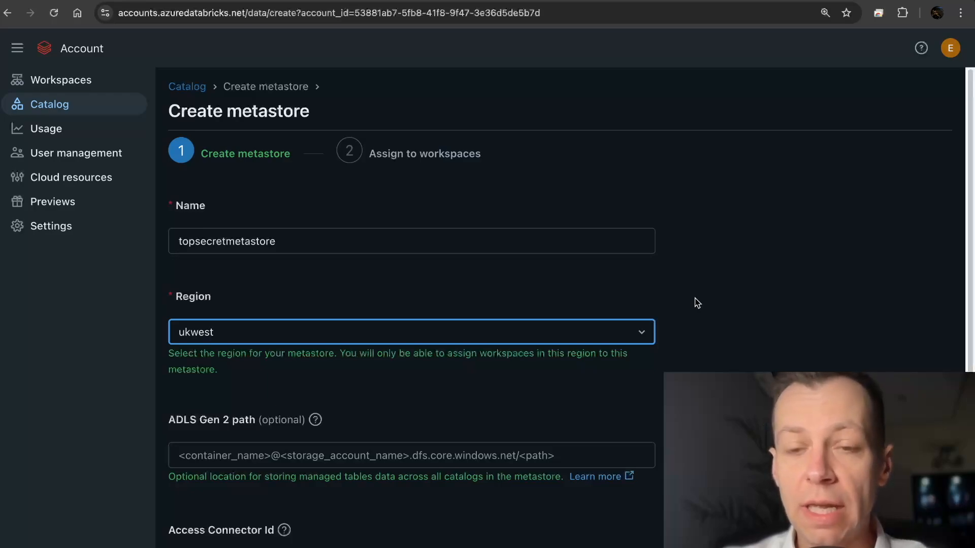
- Examine the metastore form's ADLS Gen 2 path and Access Connector Id fields
{"action": "scroll", "coordinate": [697, 303], "scroll_direction": "down", "scroll_amount": 3}
{"action": "left_click", "coordinate": [455, 347]}
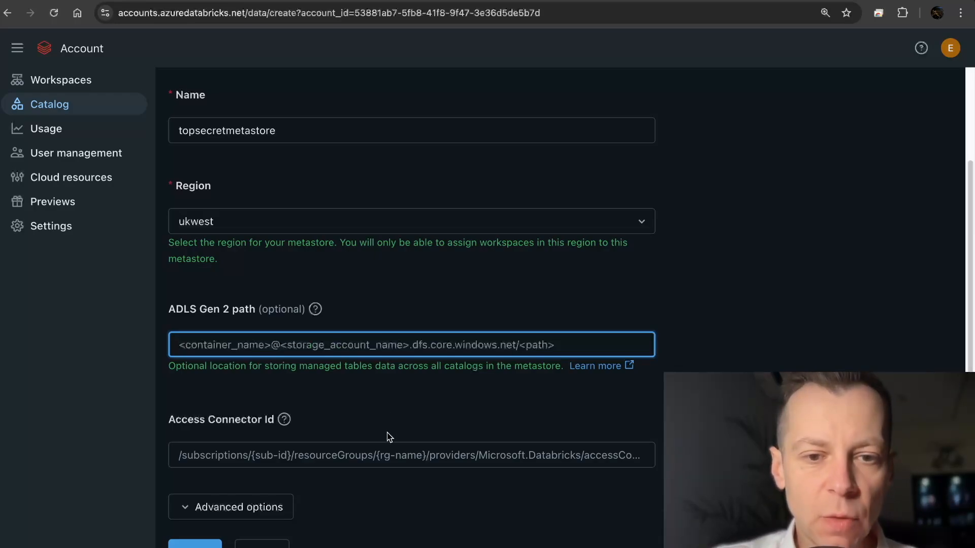
{"action": "left_click", "coordinate": [381, 447]}
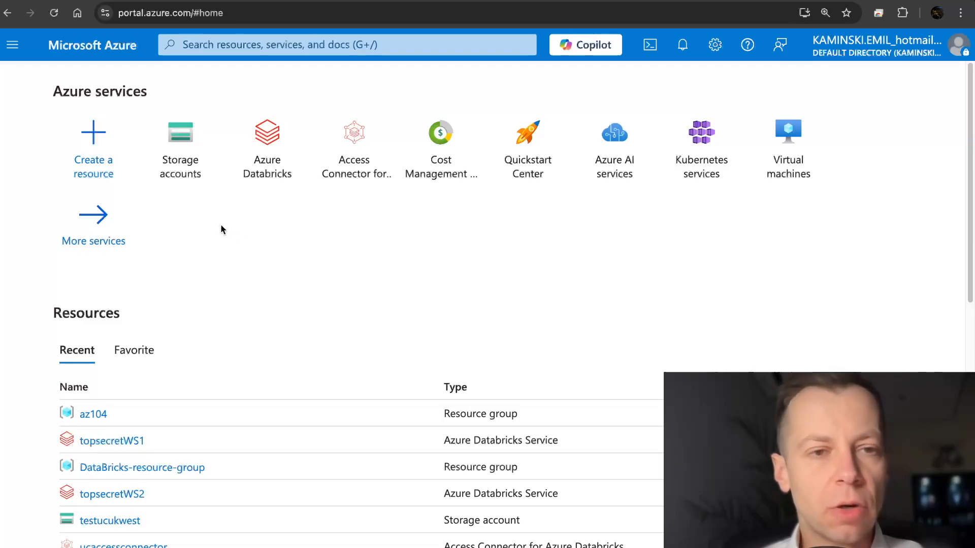
- Start a new storage account named topsecretstorage in the az104 resource group
{"action": "left_click", "coordinate": [190, 157]}
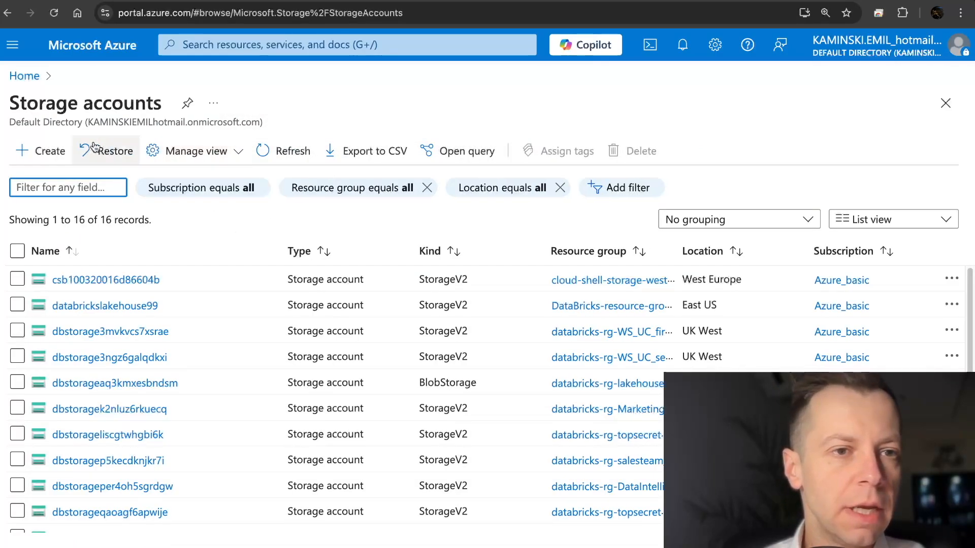
{"action": "left_click", "coordinate": [56, 154]}
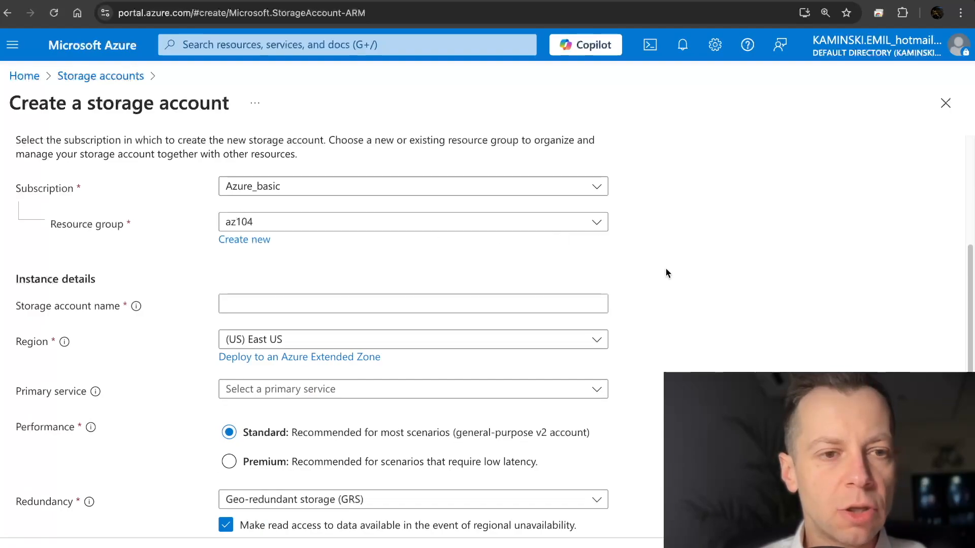
{"action": "left_click", "coordinate": [407, 300]}
{"action": "type", "text": "top"}
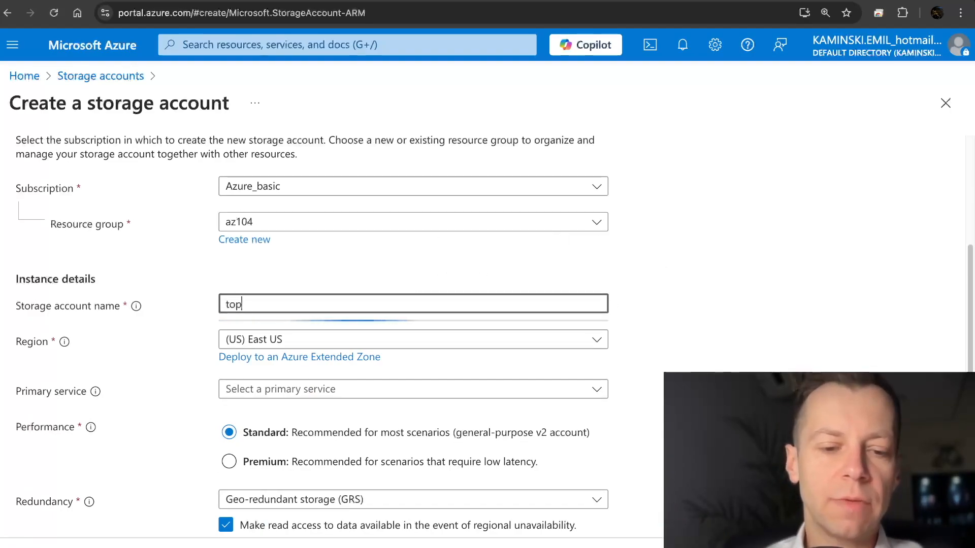
{"action": "type", "text": "secret"}
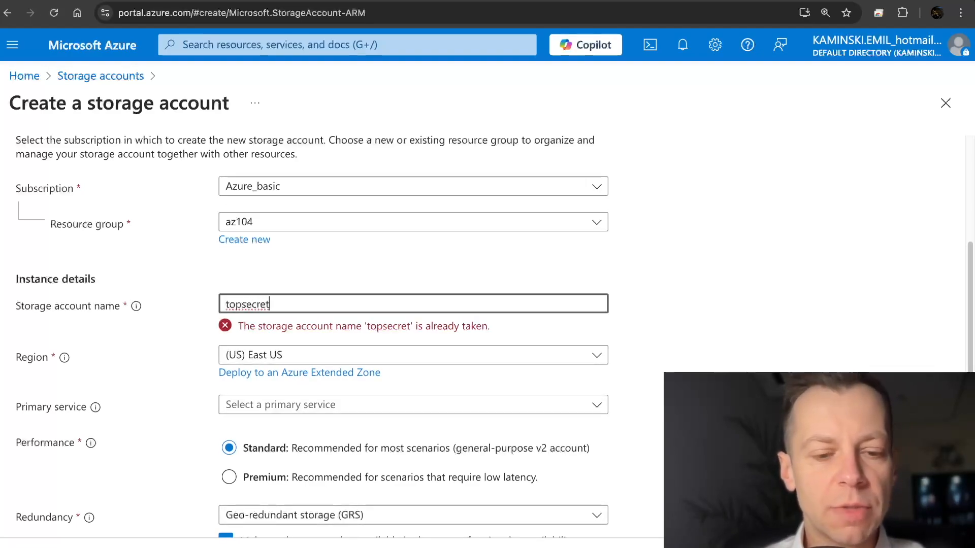
{"action": "type", "text": "storage"}
{"action": "left_click", "coordinate": [787, 355]}
{"action": "scroll", "coordinate": [660, 356], "scroll_direction": "down", "scroll_amount": 1}
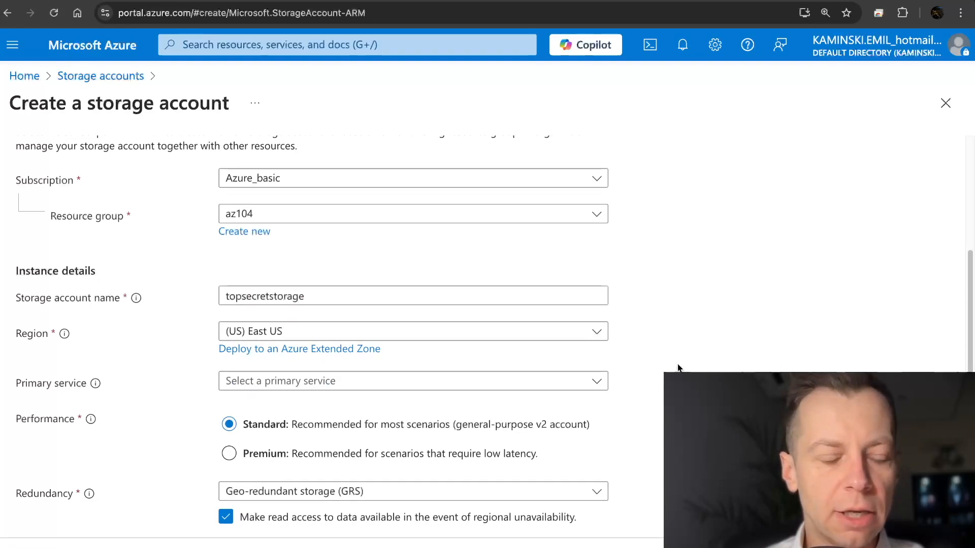
- Set the new storage account's region to (Europe) UK South
{"action": "left_click", "coordinate": [597, 313]}
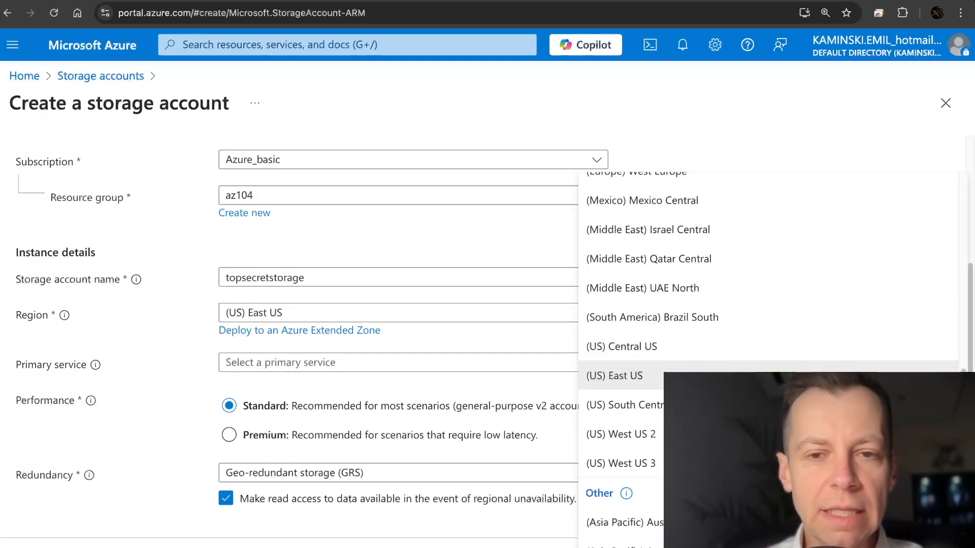
{"action": "scroll", "coordinate": [767, 274], "scroll_direction": "up", "scroll_amount": 10}
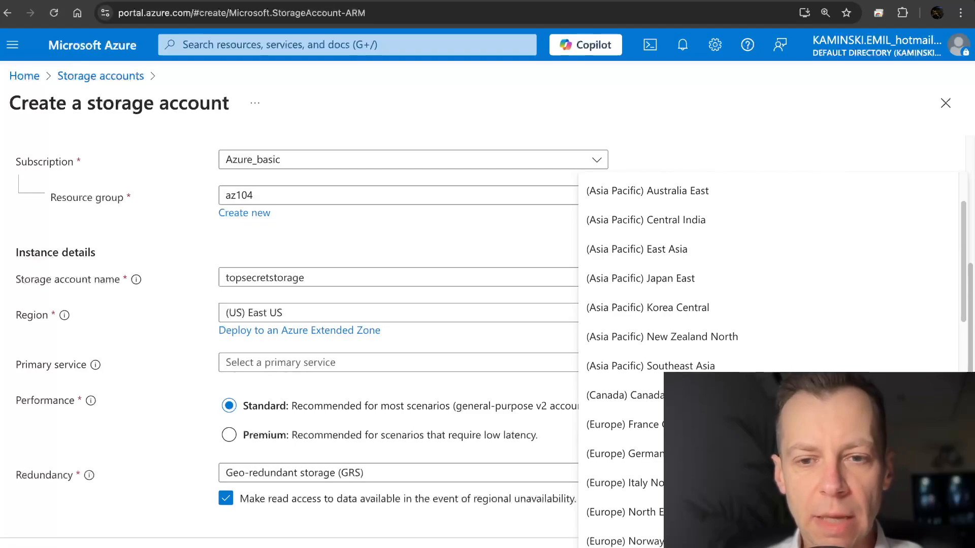
{"action": "scroll", "coordinate": [738, 372], "scroll_direction": "down", "scroll_amount": 3}
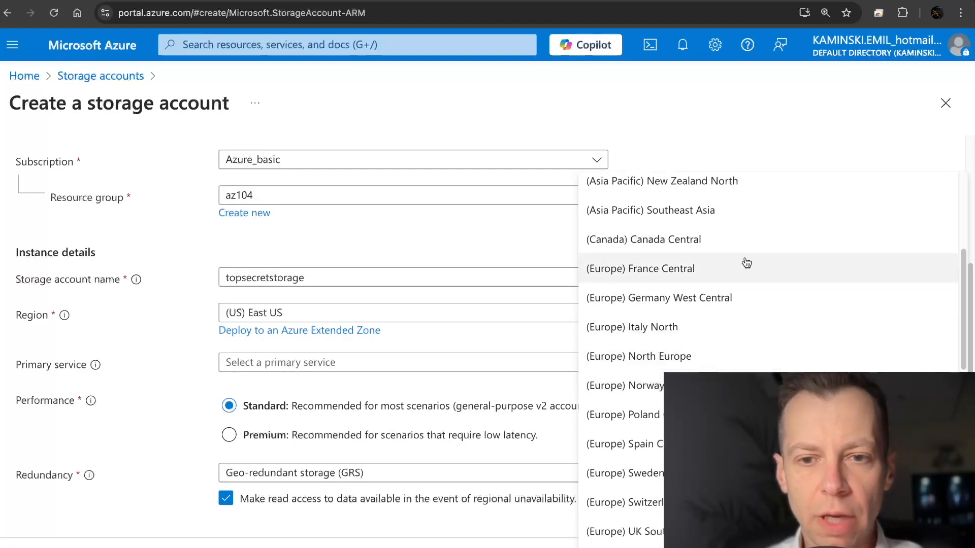
{"action": "scroll", "coordinate": [741, 384], "scroll_direction": "down", "scroll_amount": 2}
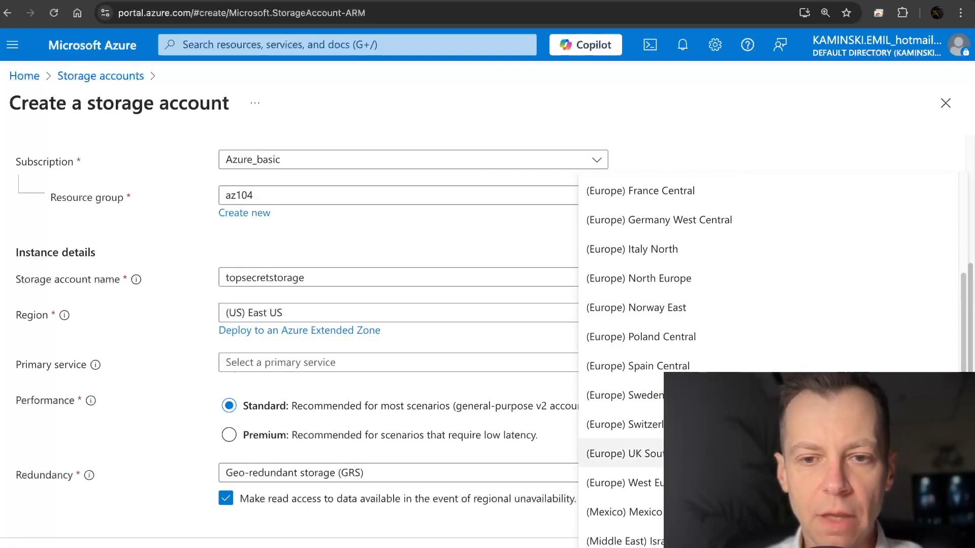
{"action": "left_click", "coordinate": [741, 453]}
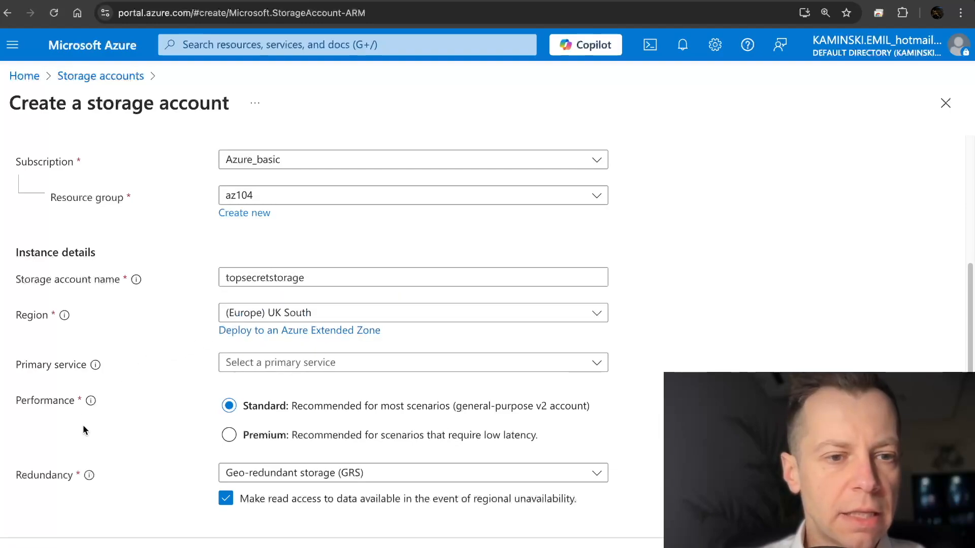
- Enable the hierarchical namespace in the storage account's advanced settings and deploy the account
{"action": "scroll", "coordinate": [219, 407], "scroll_direction": "up", "scroll_amount": 3}
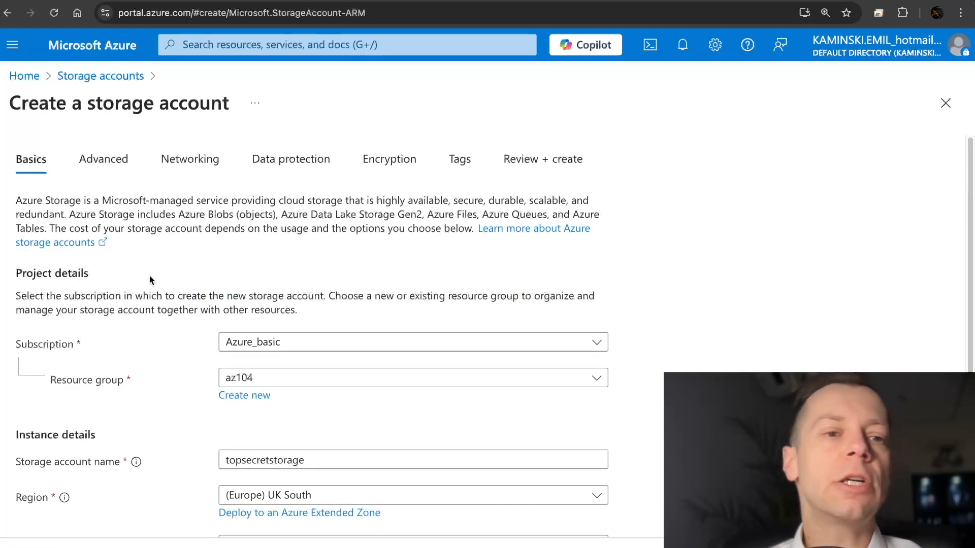
{"action": "left_click", "coordinate": [102, 161]}
{"action": "scroll", "coordinate": [692, 340], "scroll_direction": "down", "scroll_amount": 5}
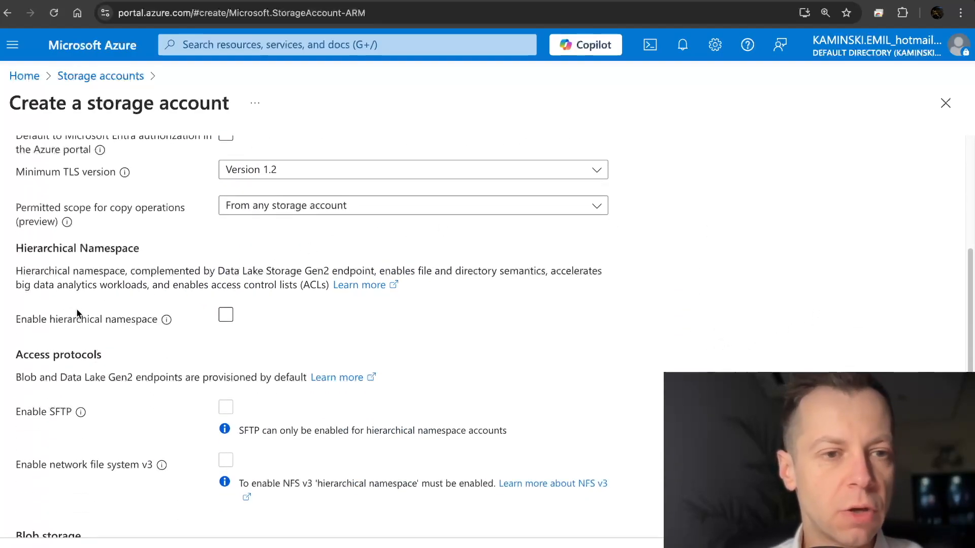
{"action": "left_click", "coordinate": [228, 318]}
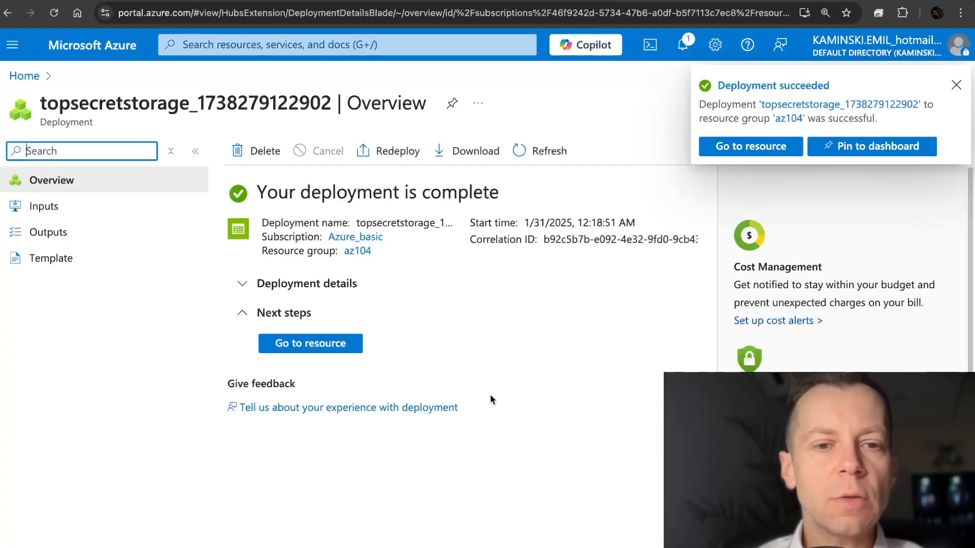
- Go to the deployed topsecretstorage account and list its blob containers in the Storage browser
{"action": "left_click", "coordinate": [311, 348]}
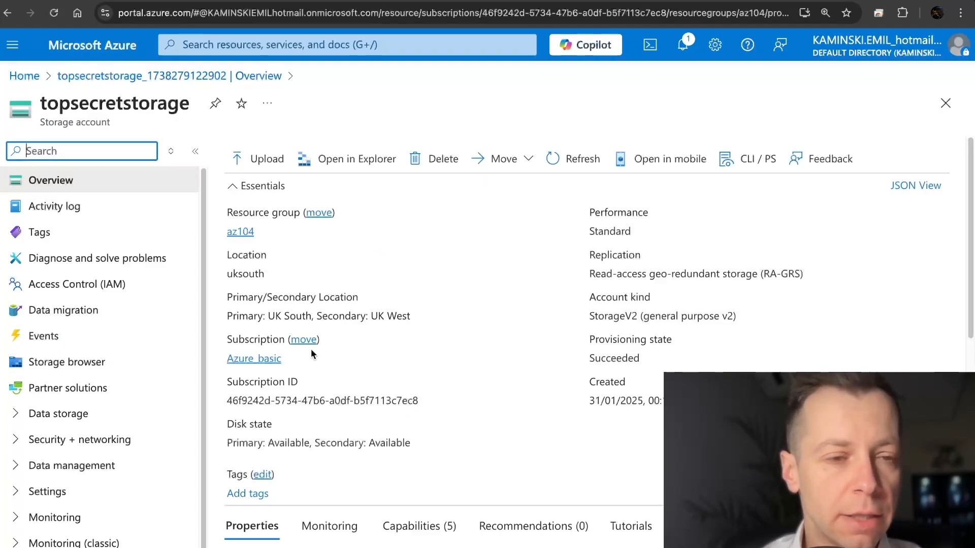
{"action": "left_click", "coordinate": [84, 369]}
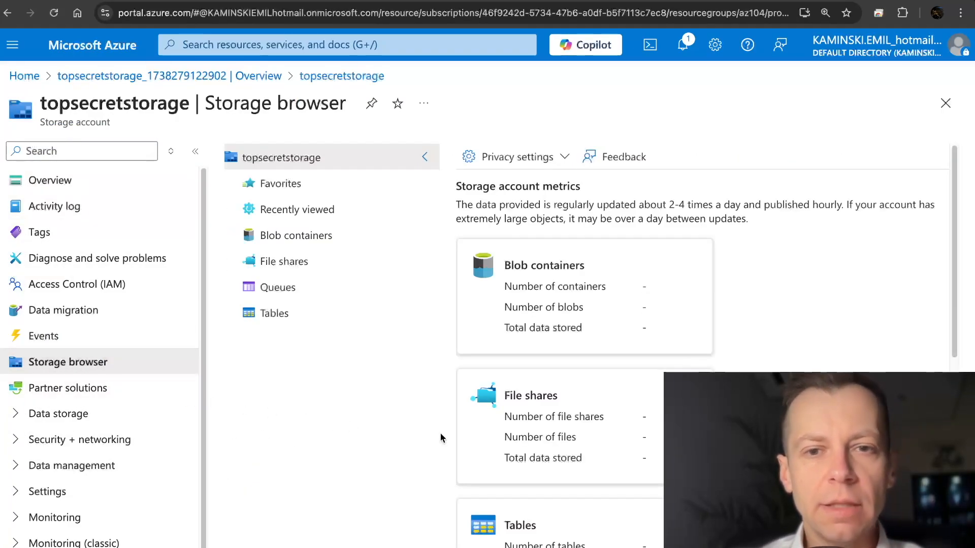
{"action": "left_click", "coordinate": [588, 293]}
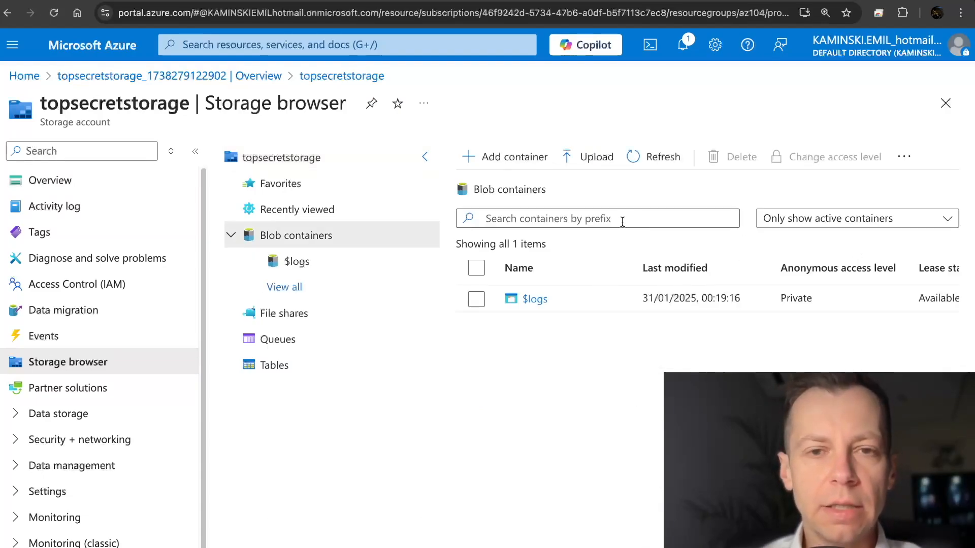
- Add a blob container named topsecretcontainer to the storage account
{"action": "left_click", "coordinate": [543, 162]}
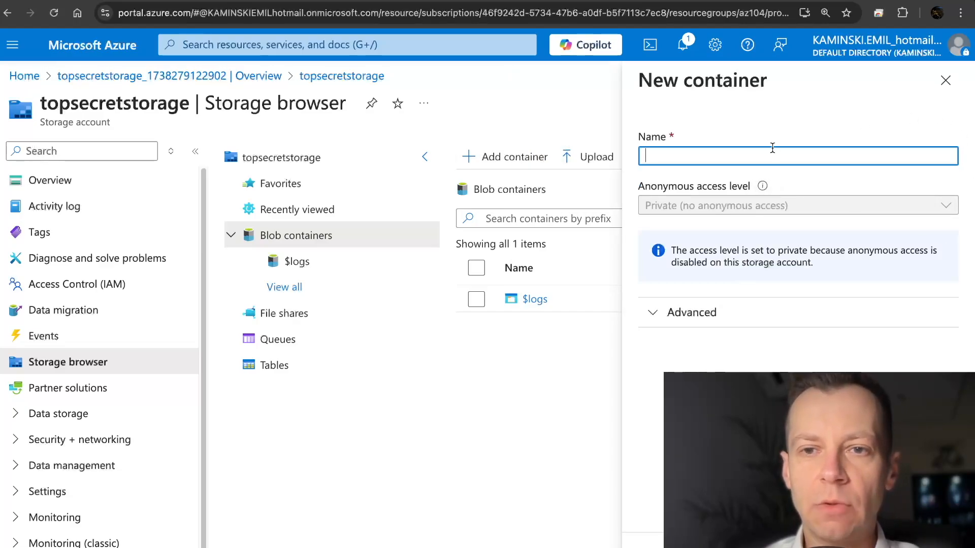
{"action": "left_click", "coordinate": [758, 160]}
{"action": "type", "text": "topsecret"}
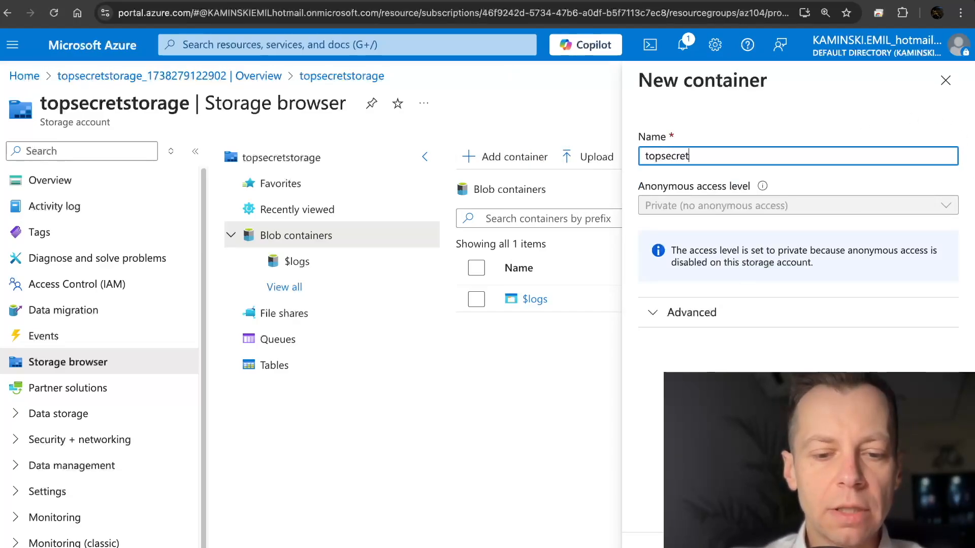
{"action": "type", "text": "container"}
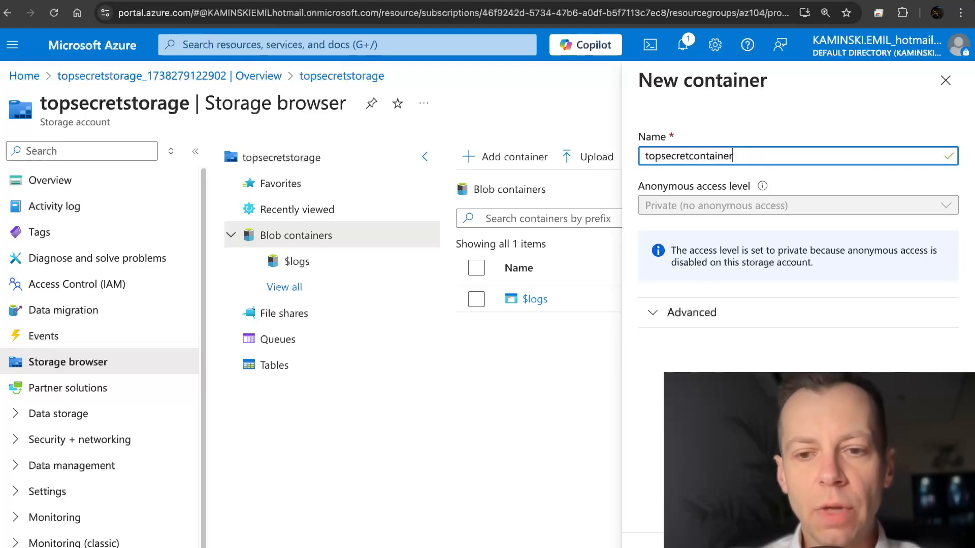
{"action": "key", "text": "Return"}
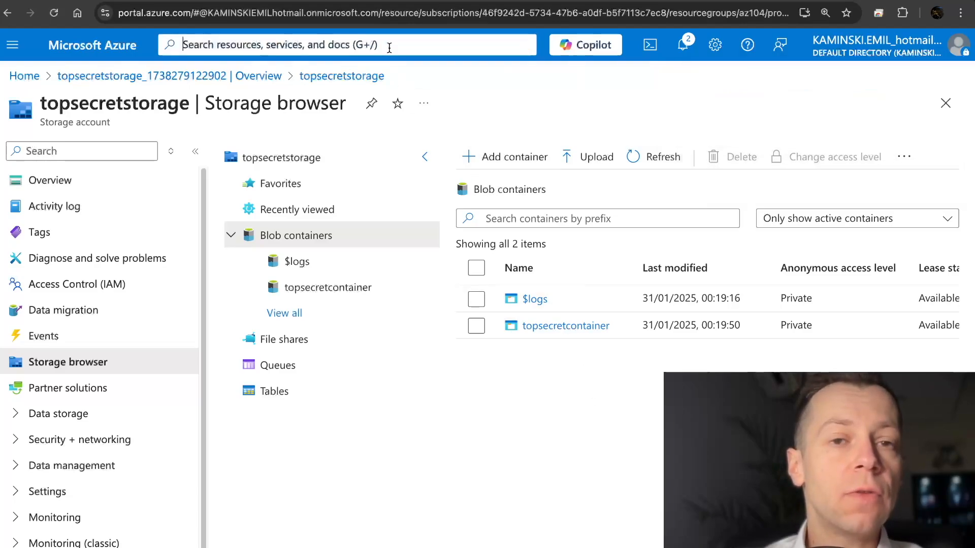
- Find the Access Connector for Azure Databricks service and start creating a new connector
{"action": "left_click", "coordinate": [389, 46]}
{"action": "type", "text": "access co"}
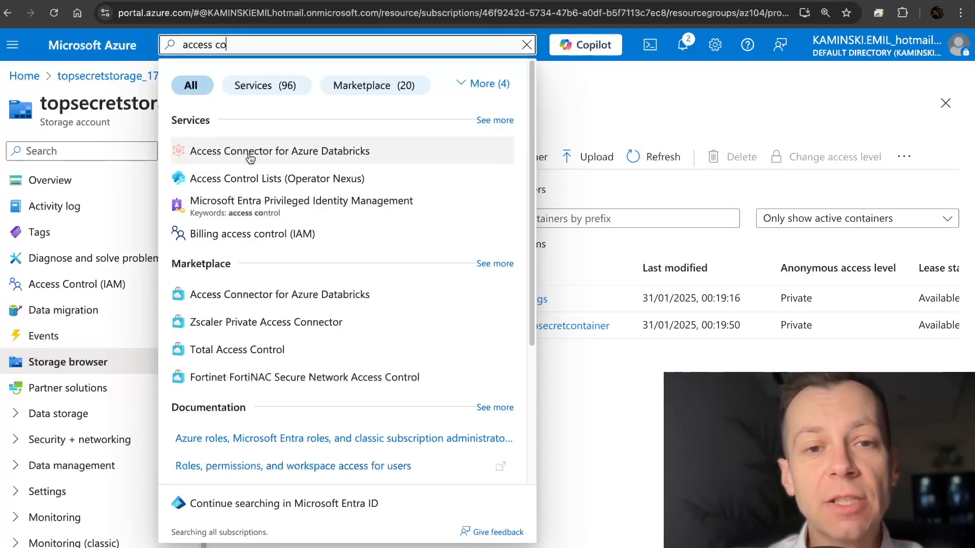
{"action": "left_click", "coordinate": [289, 159]}
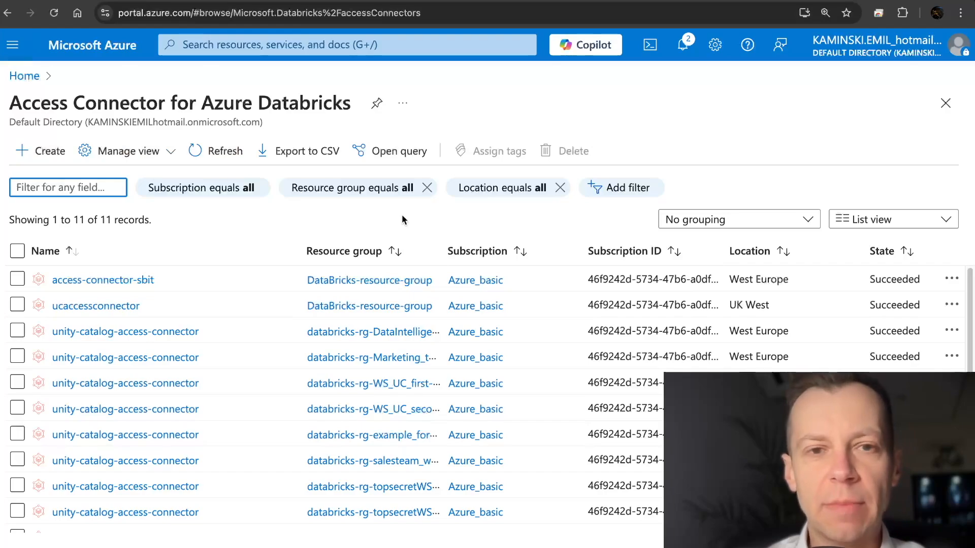
{"action": "left_click", "coordinate": [43, 154]}
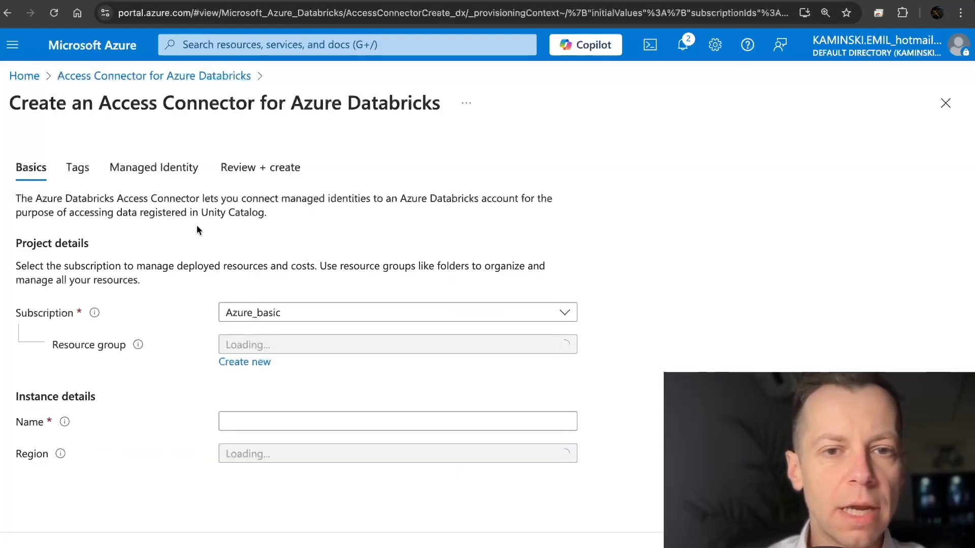
- Create the access connector in DataBricks-resource-group under the name topsecretconnector
{"action": "left_click", "coordinate": [387, 342]}
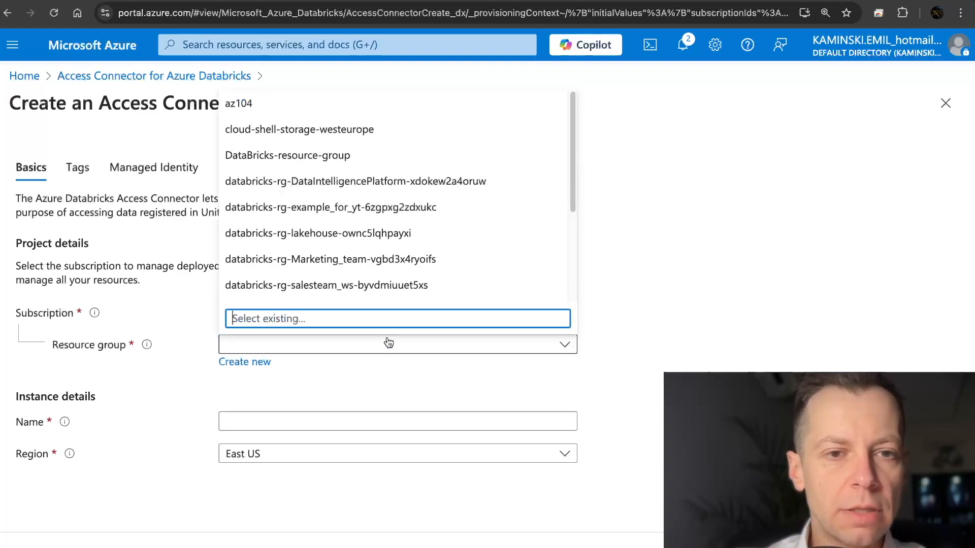
{"action": "left_click", "coordinate": [345, 156]}
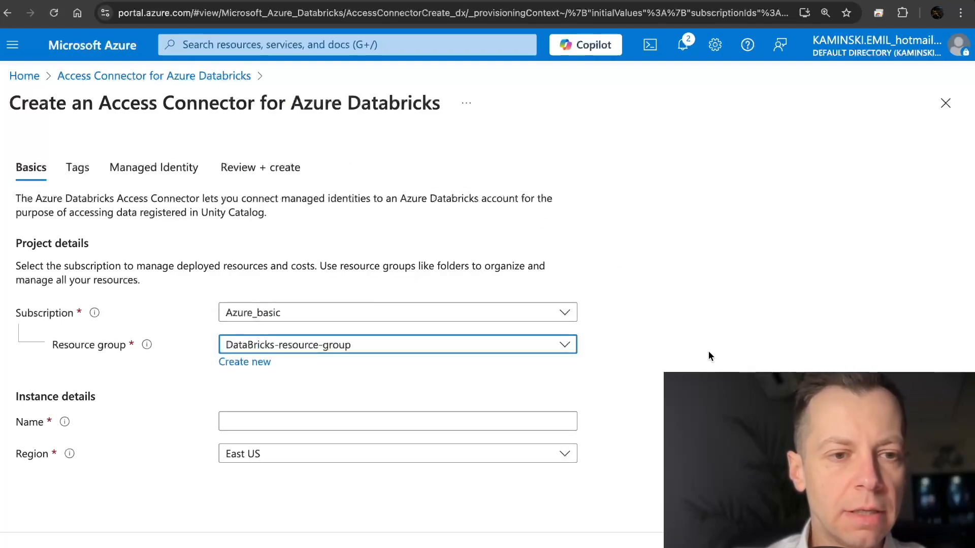
{"action": "left_click", "coordinate": [413, 418]}
{"action": "type", "text": "topsecret"}
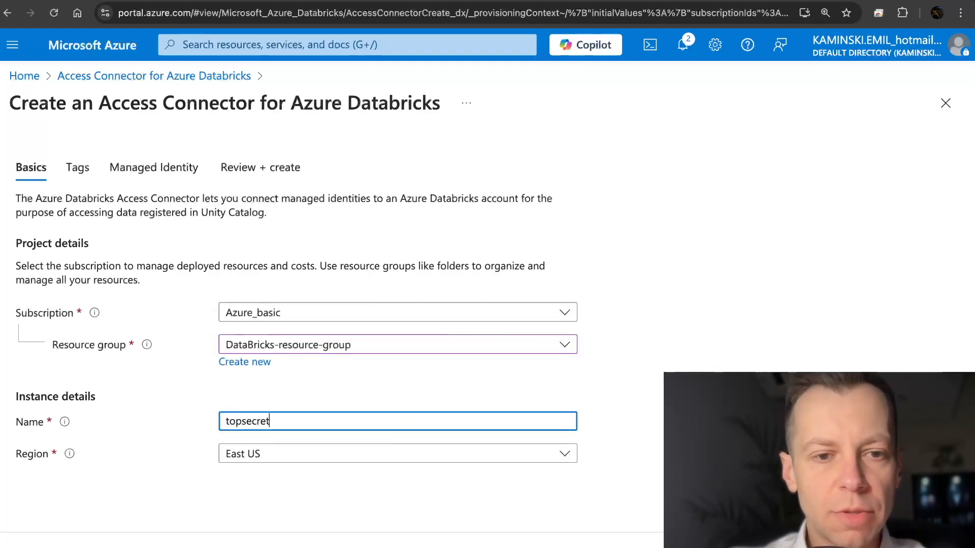
{"action": "type", "text": "connector"}
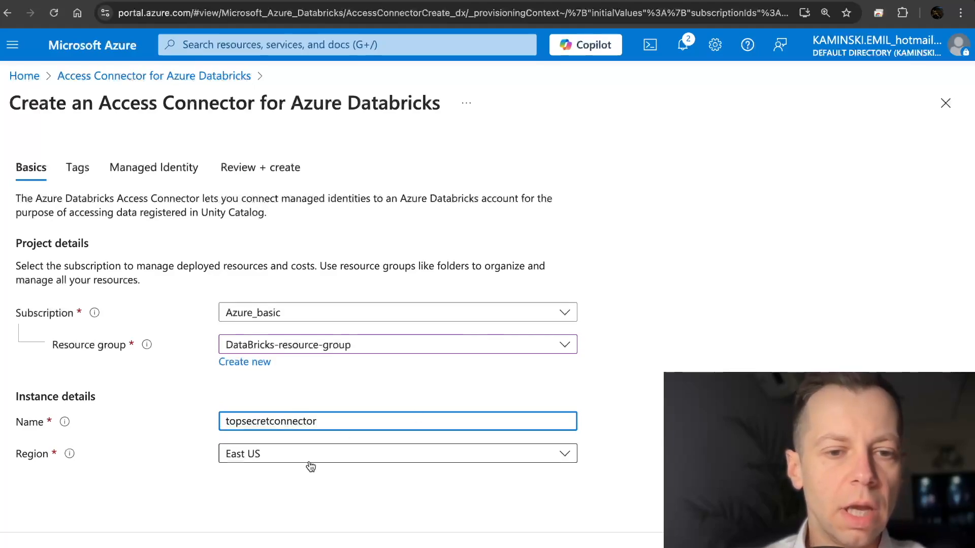
{"action": "left_click", "coordinate": [233, 546]}
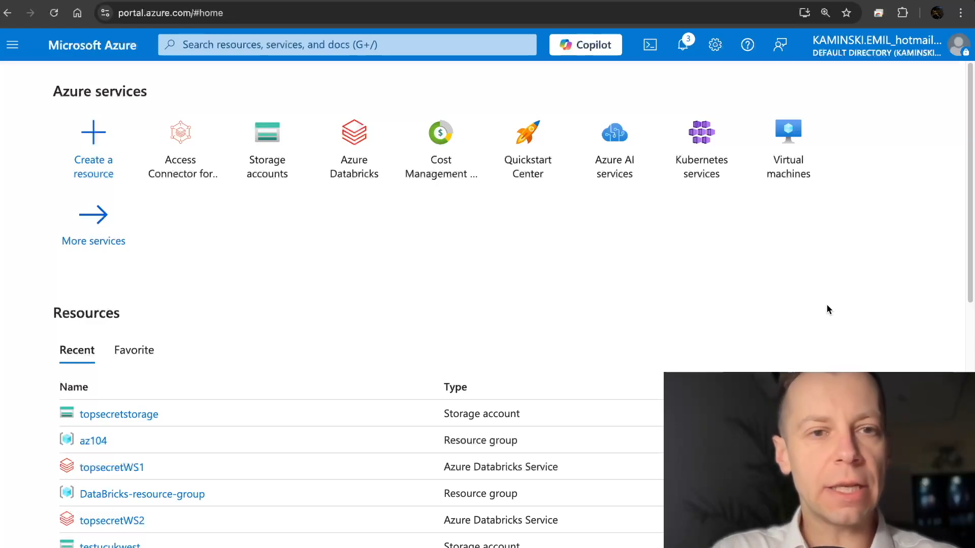
- Open the Access Control (IAM) page of the topsecretstorage storage account
{"action": "left_click", "coordinate": [278, 159]}
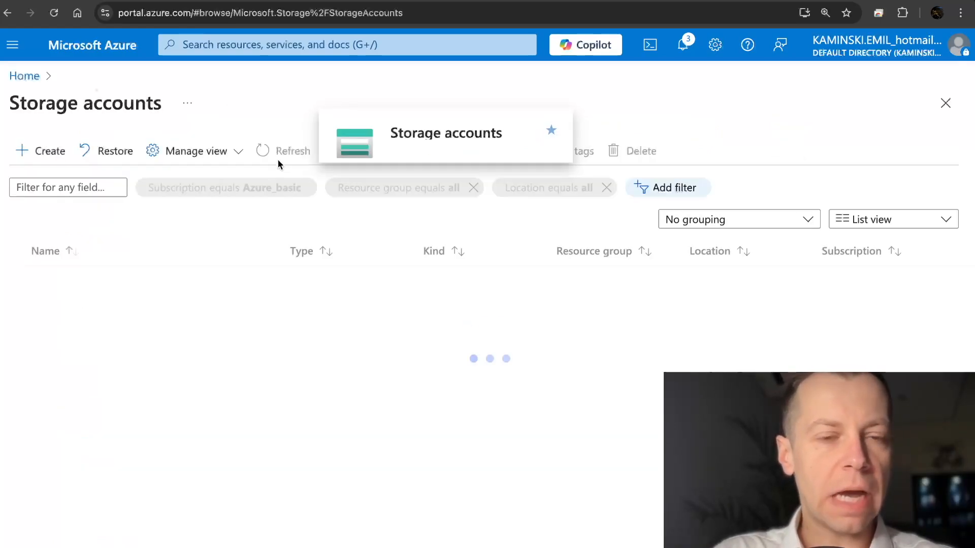
{"action": "scroll", "coordinate": [210, 318], "scroll_direction": "down", "scroll_amount": 4}
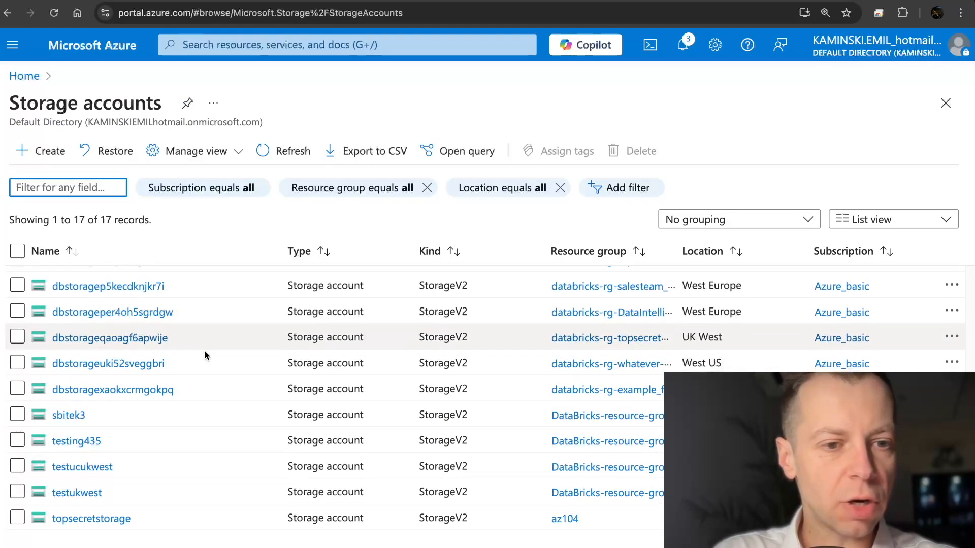
{"action": "left_click", "coordinate": [127, 517]}
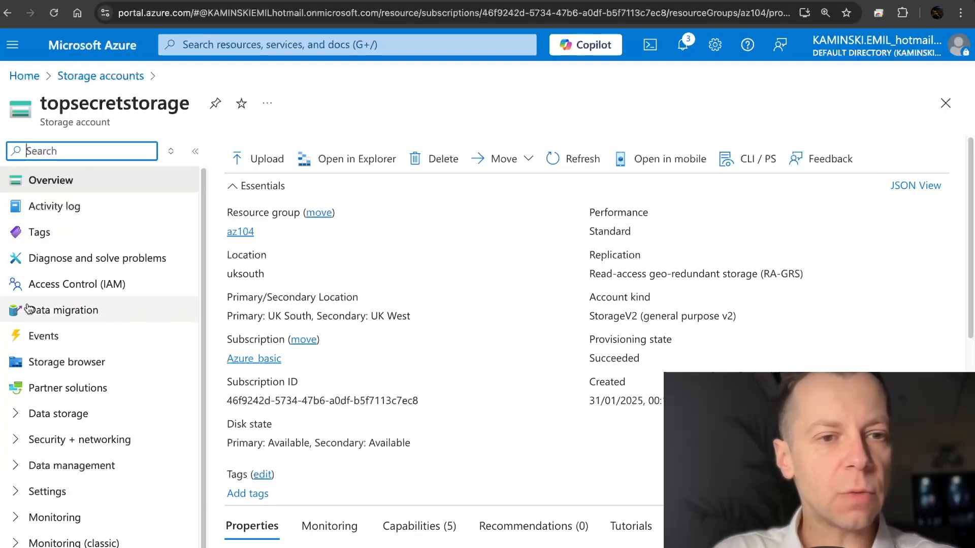
{"action": "left_click", "coordinate": [116, 288]}
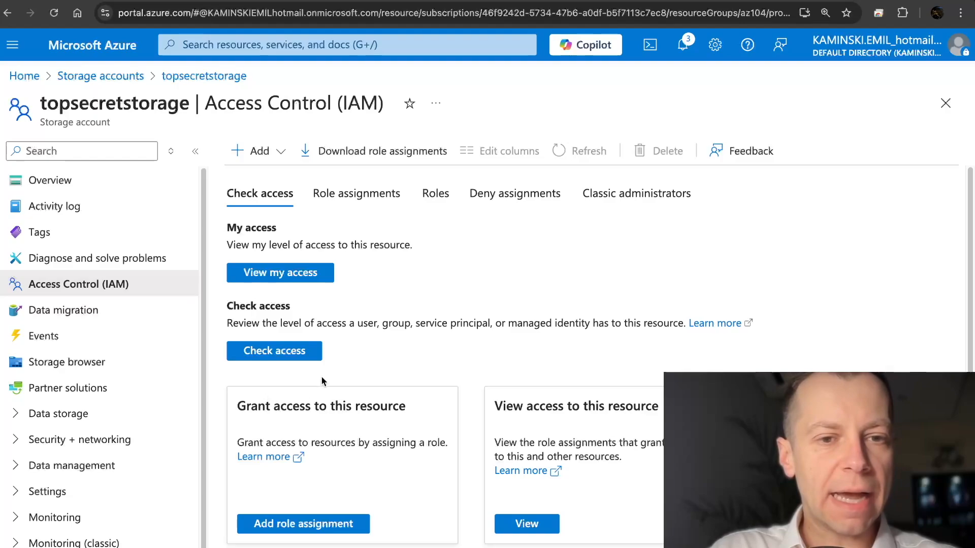
- Check which role assignments the system-assigned managed identity topsecretconnector has on the topsecretstorage account
{"action": "left_click", "coordinate": [285, 354]}
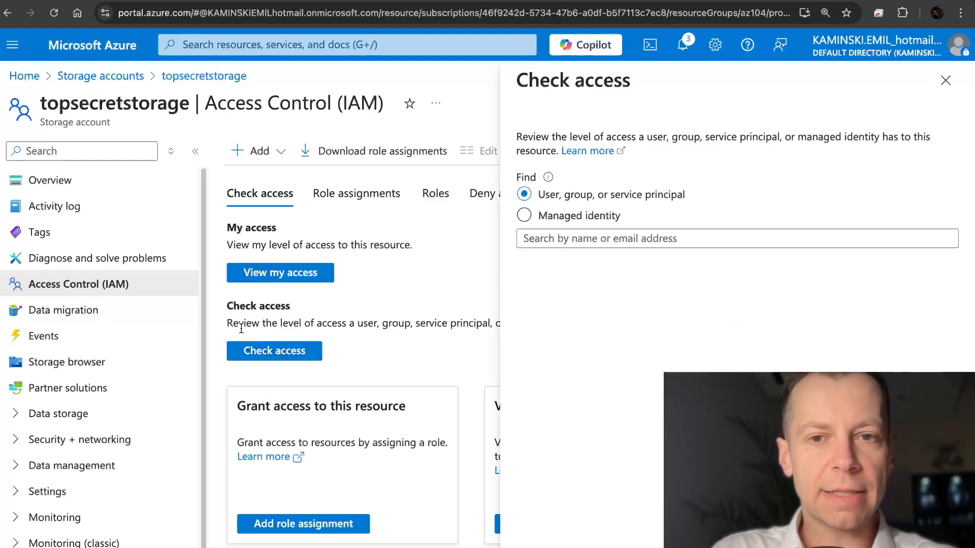
{"action": "left_click", "coordinate": [557, 222]}
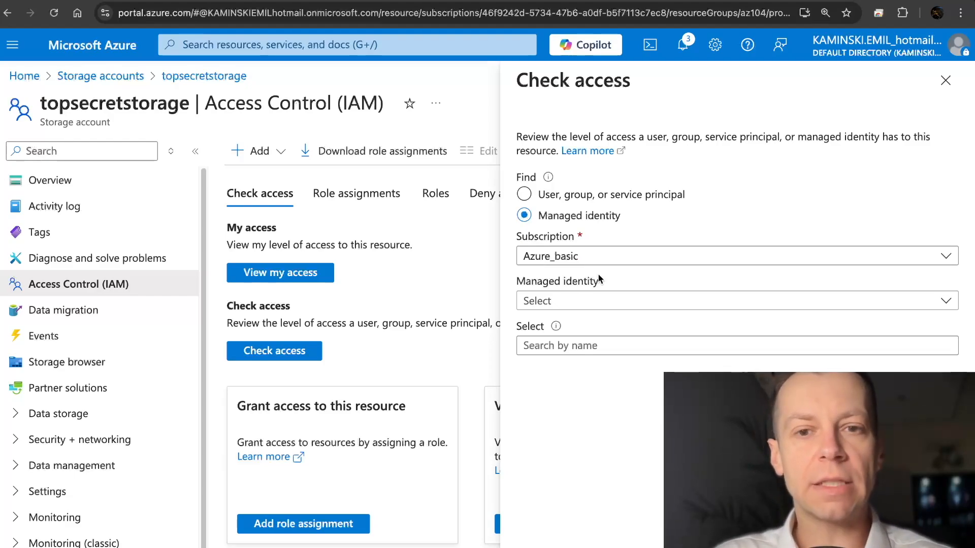
{"action": "left_click", "coordinate": [598, 301]}
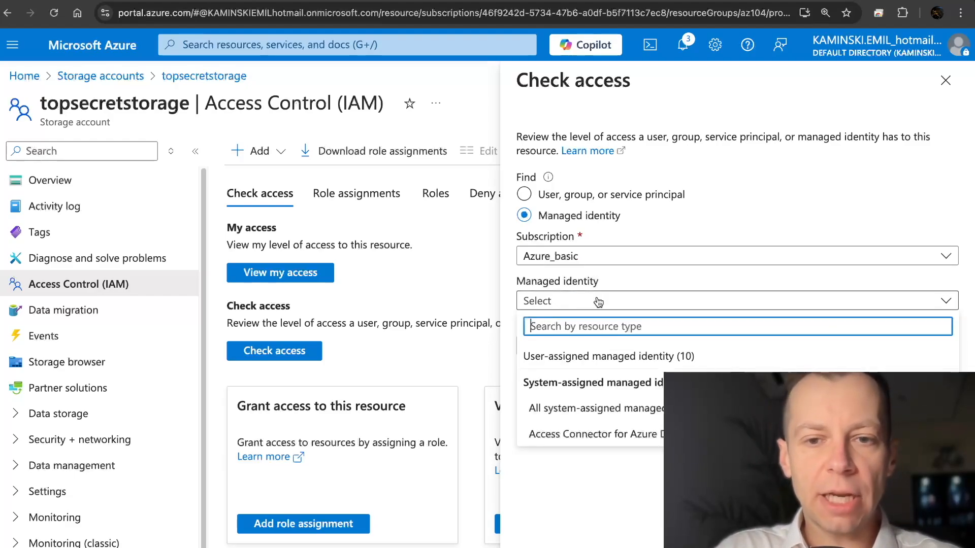
{"action": "left_click", "coordinate": [645, 409]}
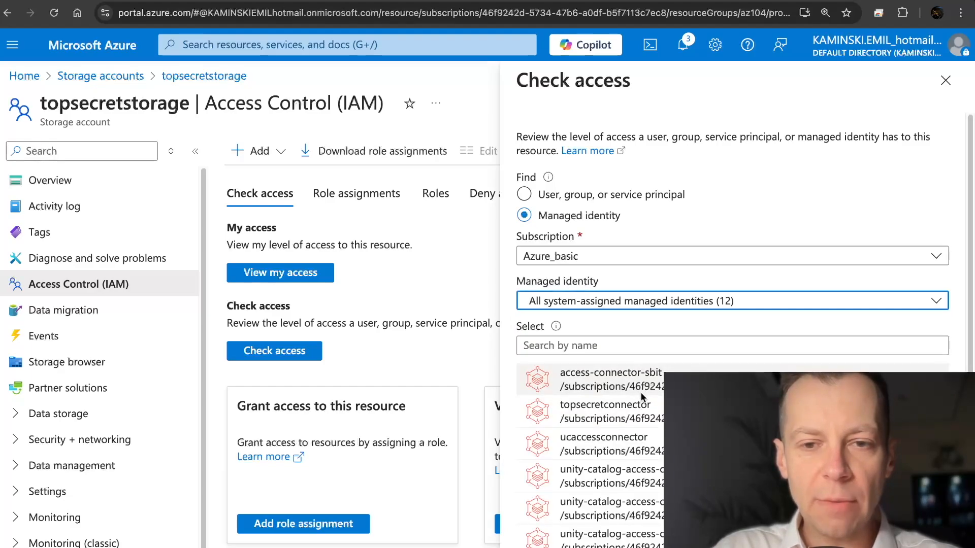
{"action": "left_click", "coordinate": [616, 415]}
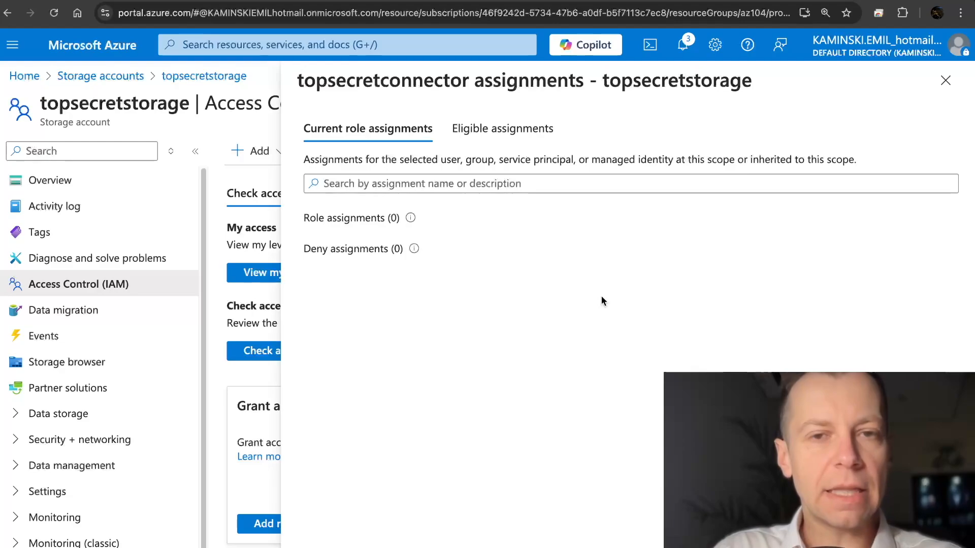
{"action": "left_click", "coordinate": [950, 83]}
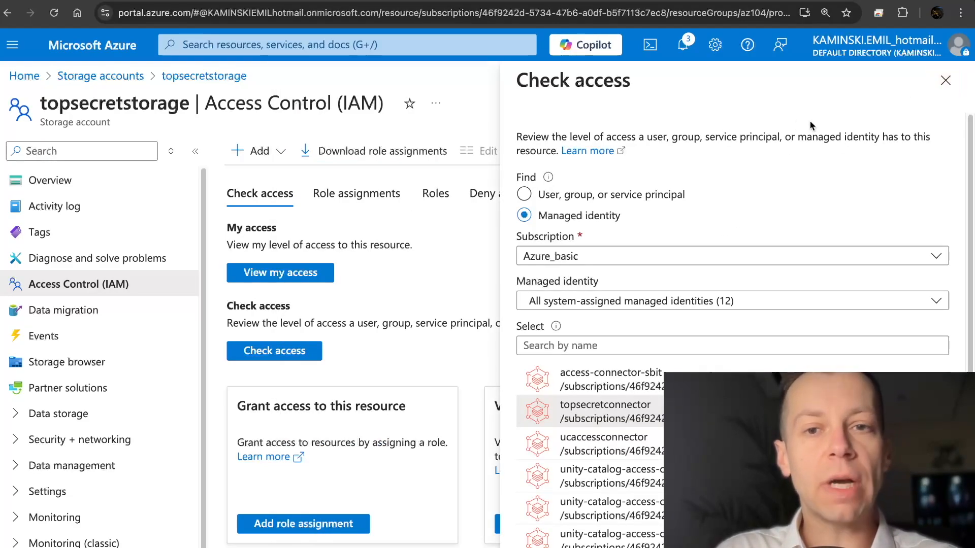
{"action": "left_click", "coordinate": [946, 86]}
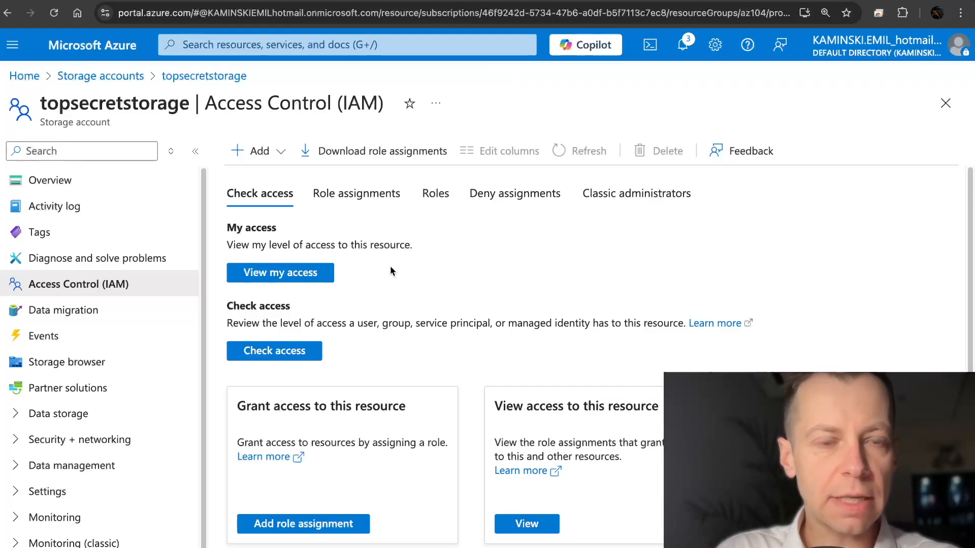
- Start a new role assignment on topsecretstorage with the Storage Account Contributor role
{"action": "left_click", "coordinate": [256, 154]}
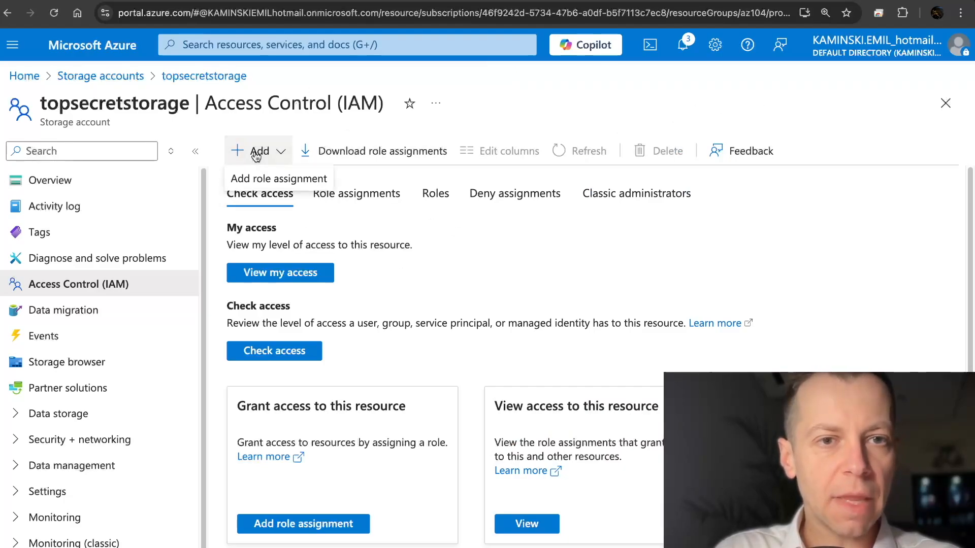
{"action": "left_click", "coordinate": [279, 179]}
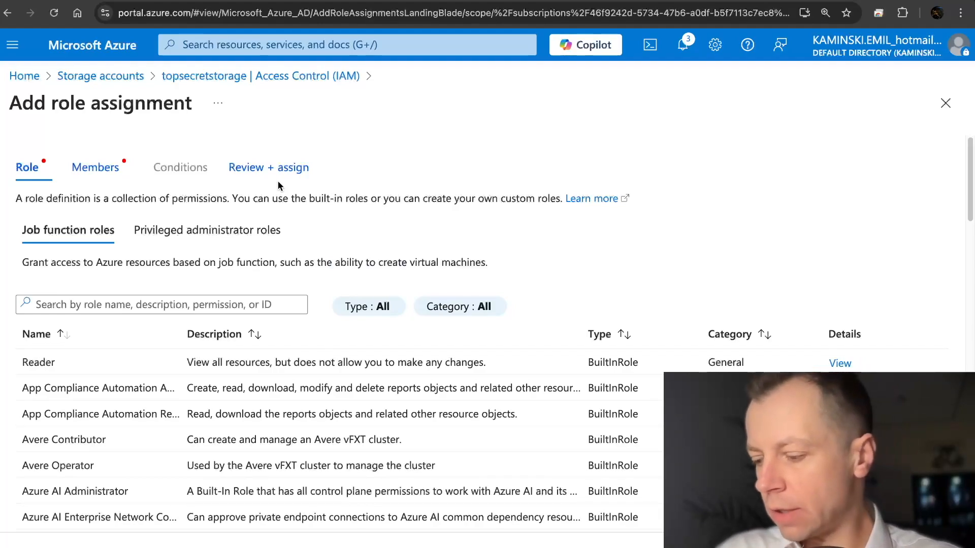
{"action": "left_click", "coordinate": [130, 309]}
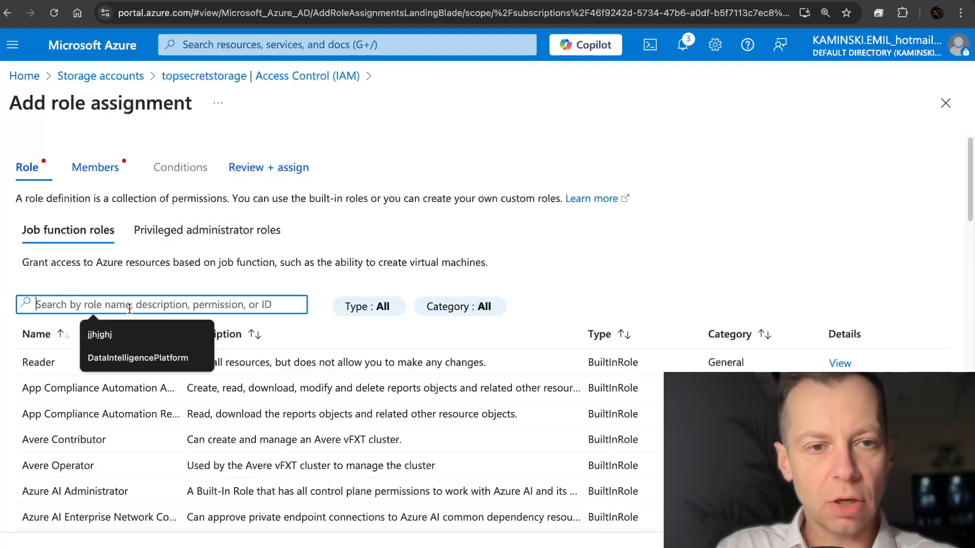
{"action": "type", "text": "storage account contri"}
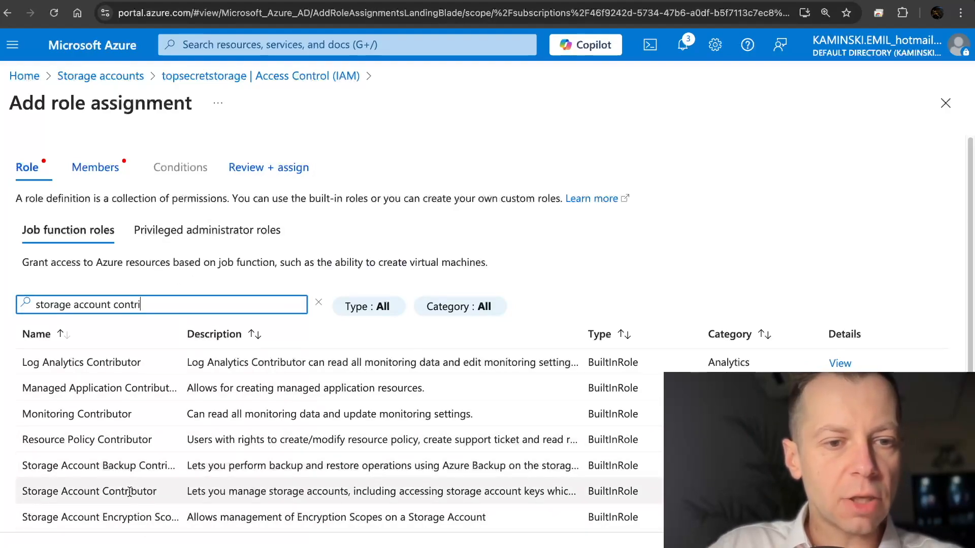
{"action": "left_click", "coordinate": [130, 491]}
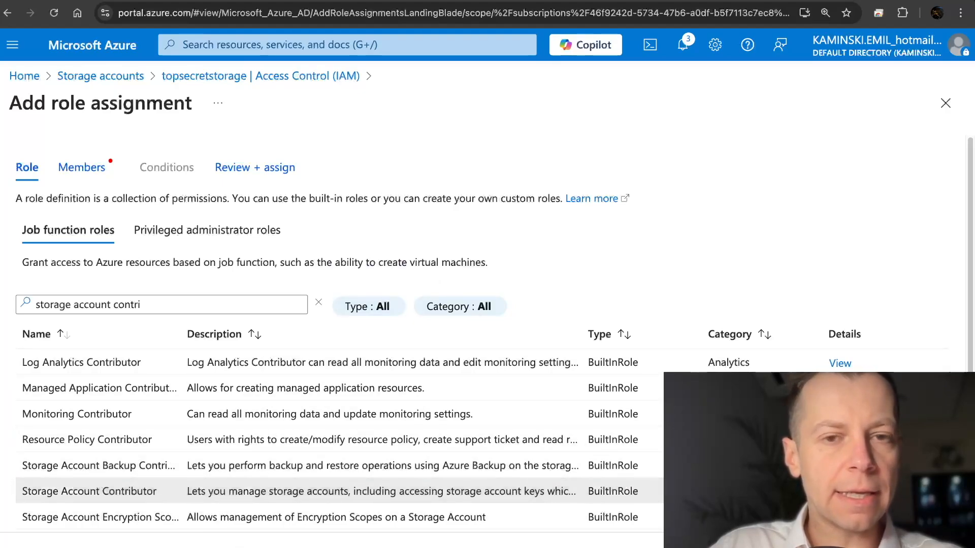
{"action": "left_click", "coordinate": [239, 546]}
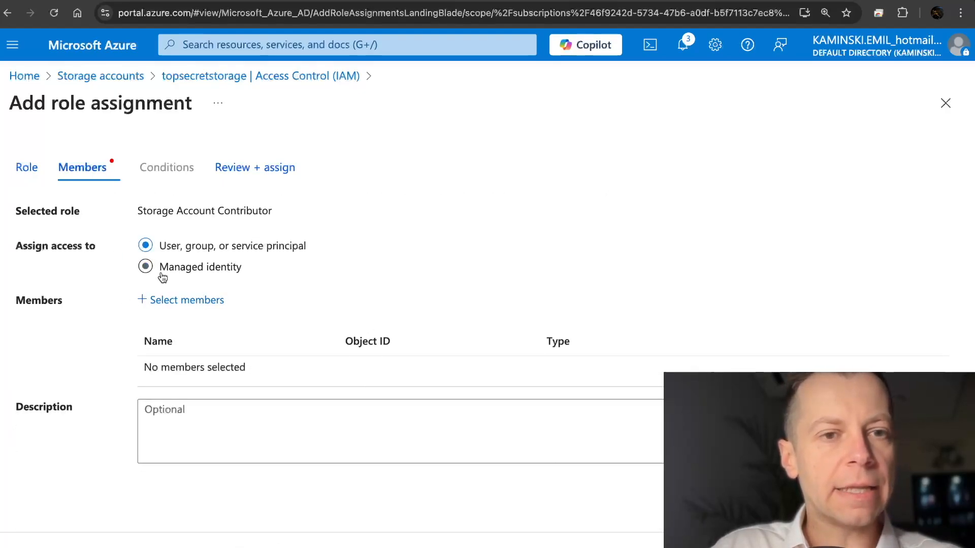
- Assign the Storage Account Contributor role to the system-assigned managed identity topsecretconnector
{"action": "left_click", "coordinate": [146, 267]}
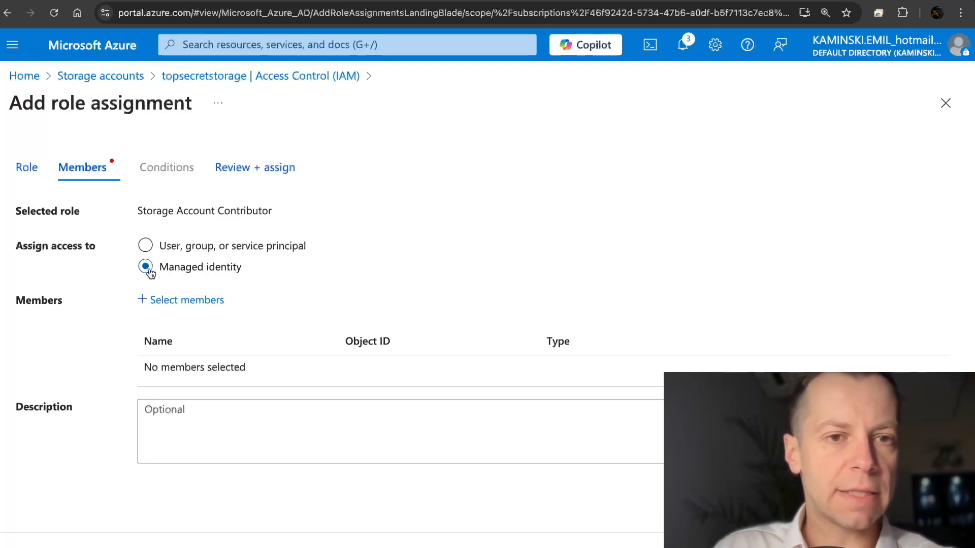
{"action": "left_click", "coordinate": [147, 306]}
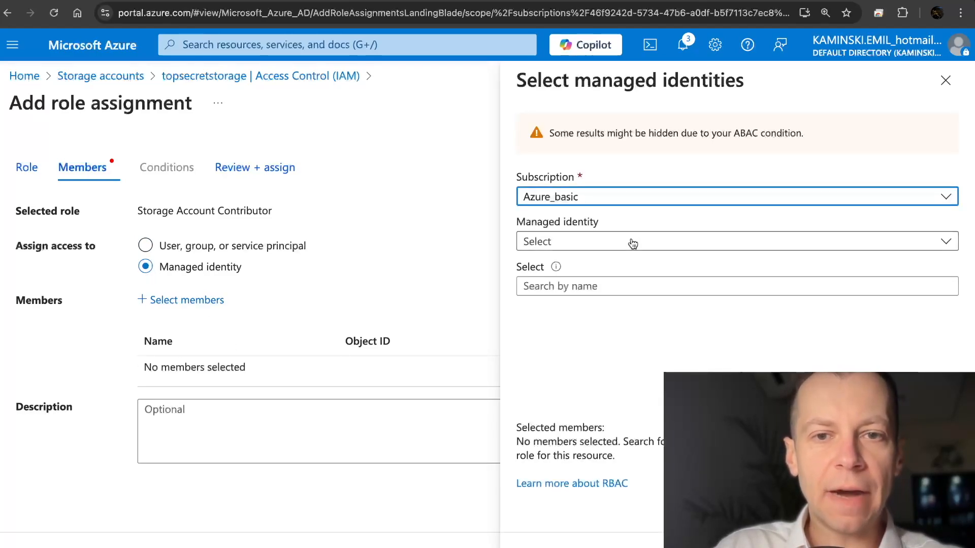
{"action": "left_click", "coordinate": [632, 242]}
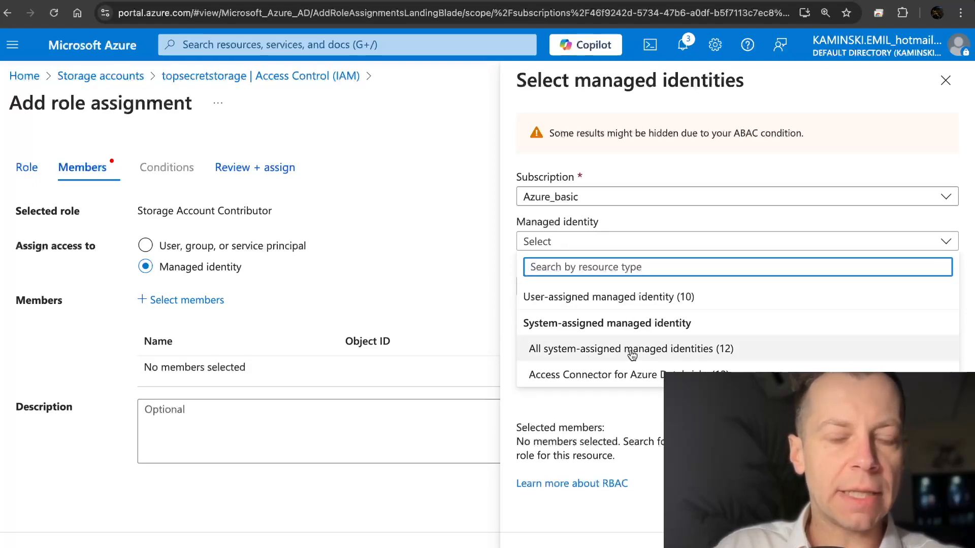
{"action": "left_click", "coordinate": [723, 350]}
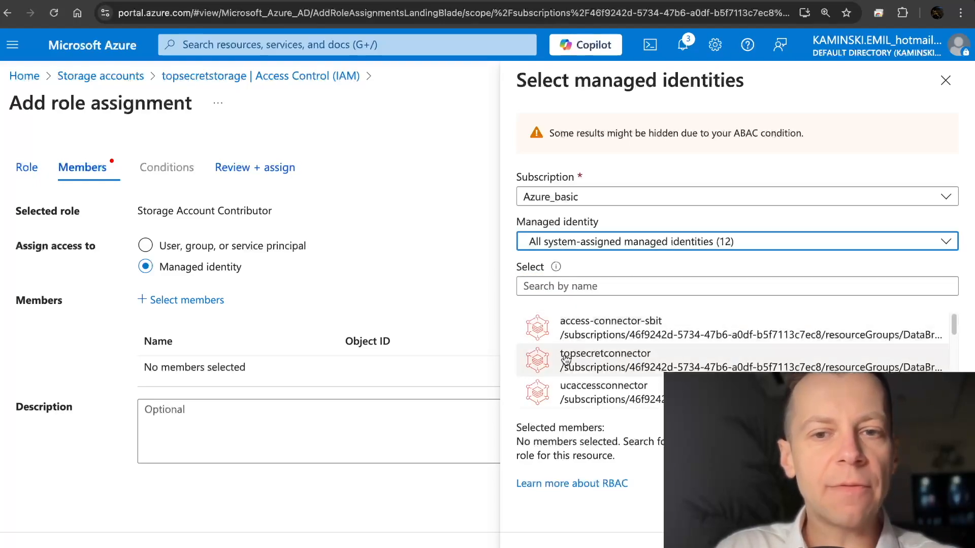
{"action": "left_click", "coordinate": [643, 364]}
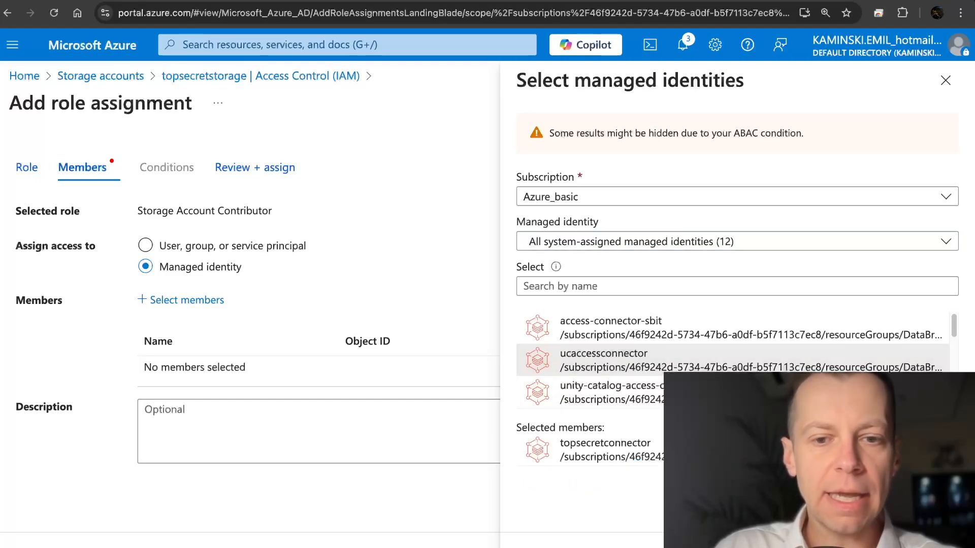
{"action": "left_click", "coordinate": [538, 547]}
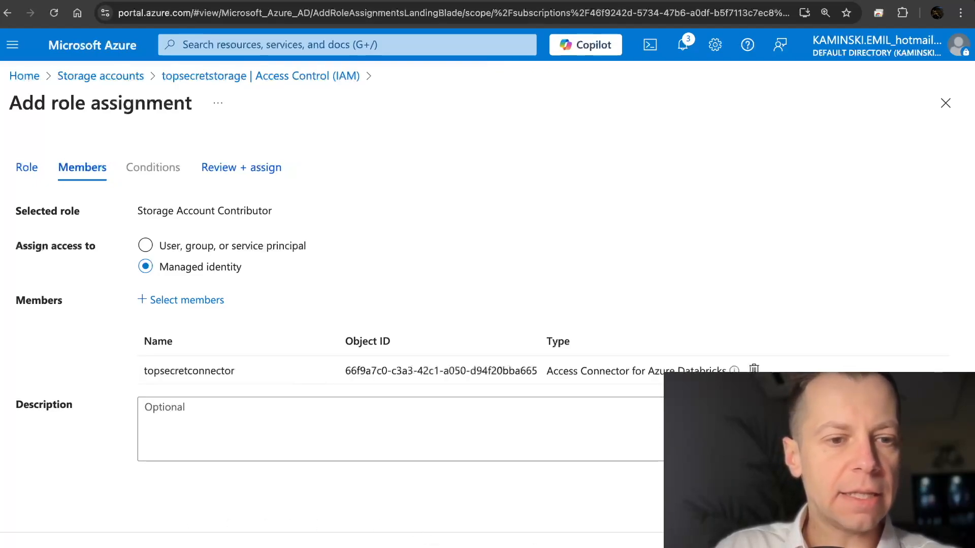
{"action": "left_click", "coordinate": [57, 547]}
{"action": "left_click", "coordinate": [57, 547]}
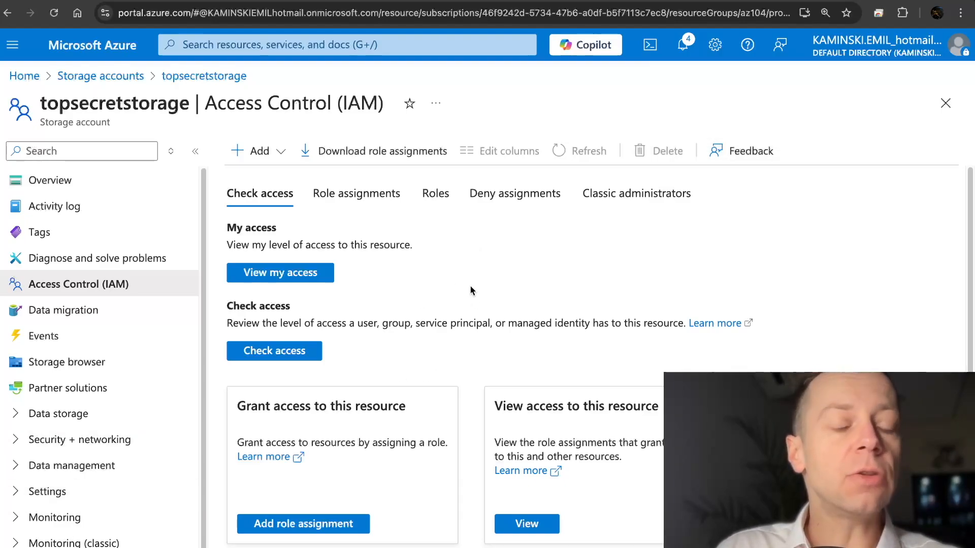
- Start another role assignment on topsecretstorage with the Storage Blob Data Contributor role
{"action": "left_click", "coordinate": [254, 151]}
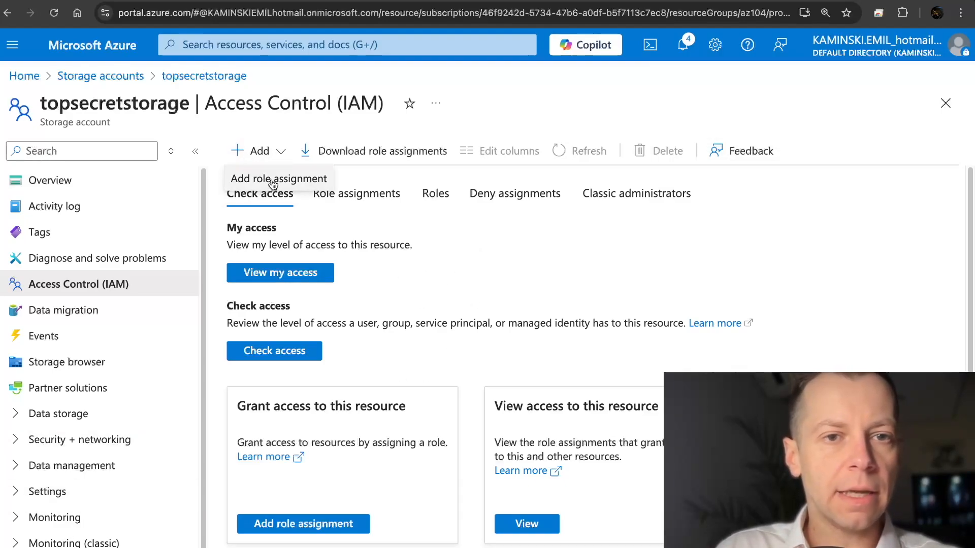
{"action": "left_click", "coordinate": [271, 179]}
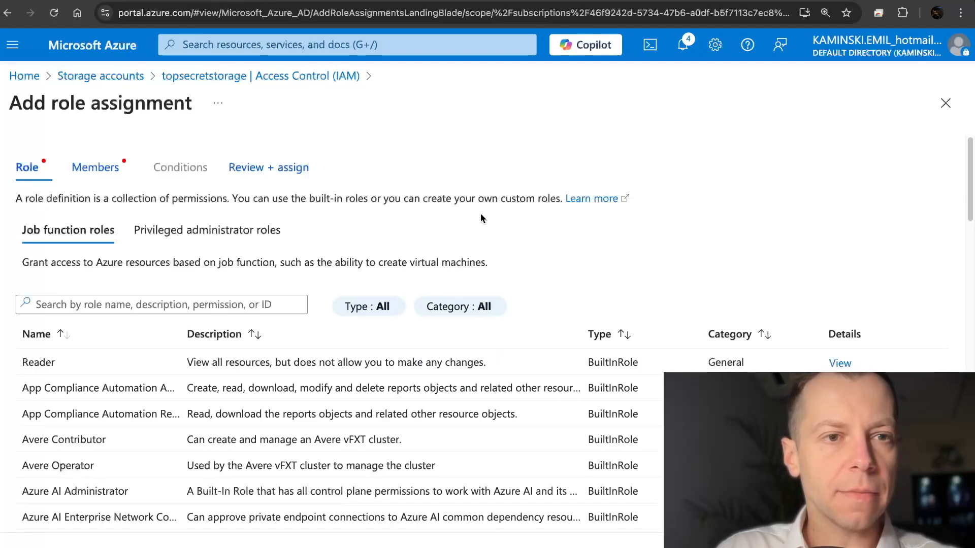
{"action": "left_click", "coordinate": [179, 300]}
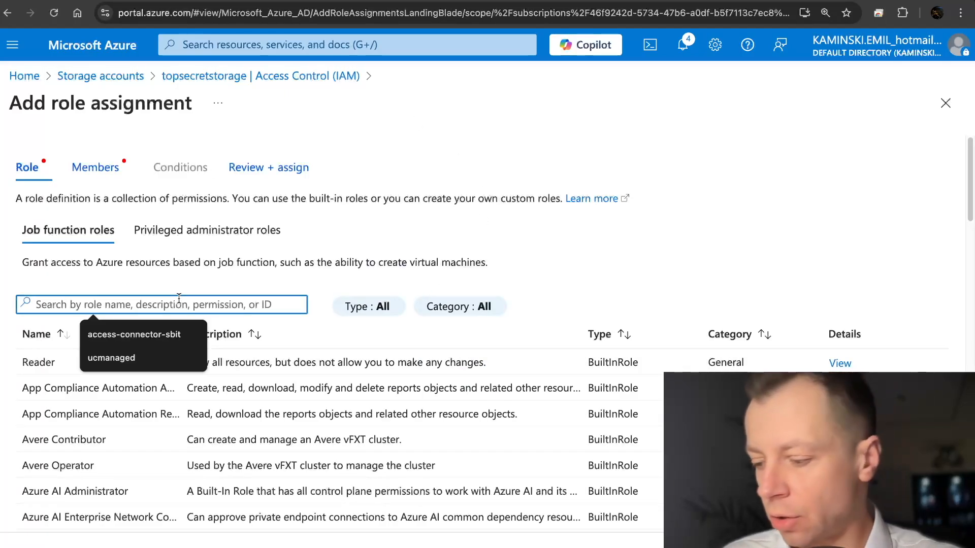
{"action": "type", "text": "storage"}
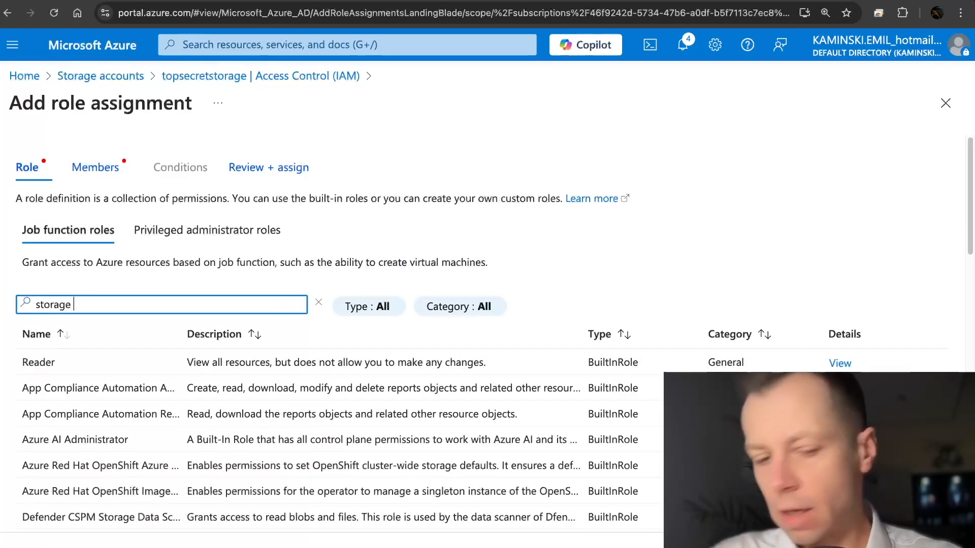
{"action": "type", "text": " blob dat"}
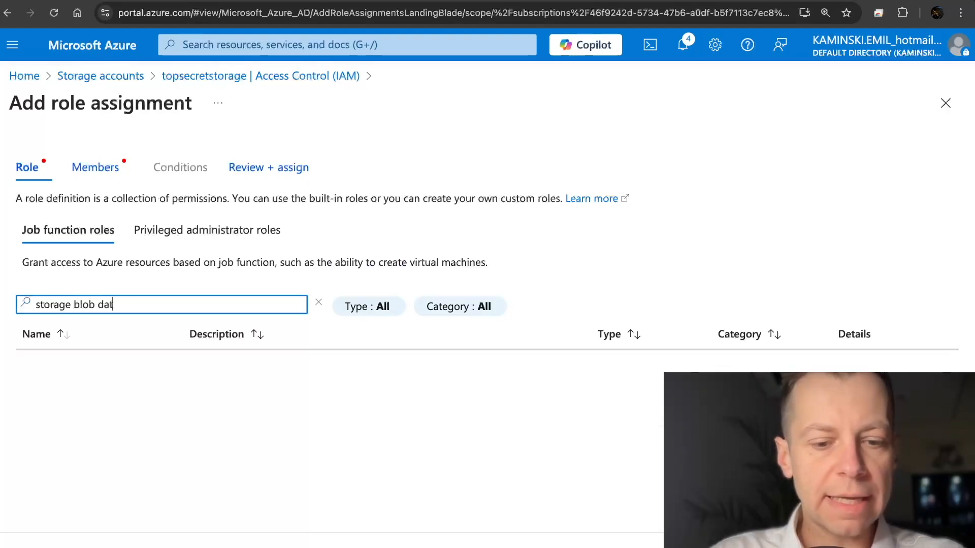
{"action": "type", "text": "a con"}
{"action": "left_click", "coordinate": [40, 363]}
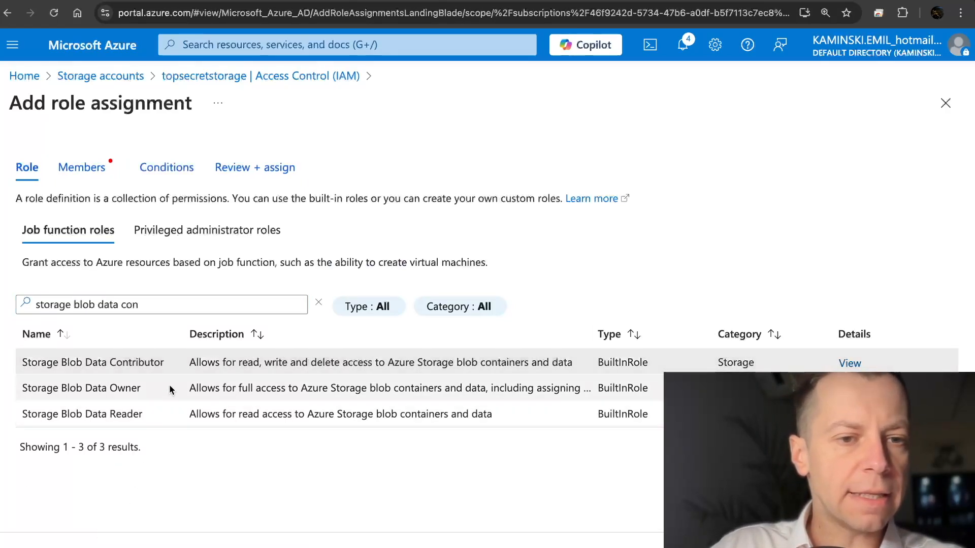
{"action": "left_click", "coordinate": [203, 547]}
- Assign the Storage Blob Data Contributor role to the system-assigned managed identity topsecretconnector
{"action": "left_click", "coordinate": [146, 267]}
{"action": "left_click", "coordinate": [188, 301]}
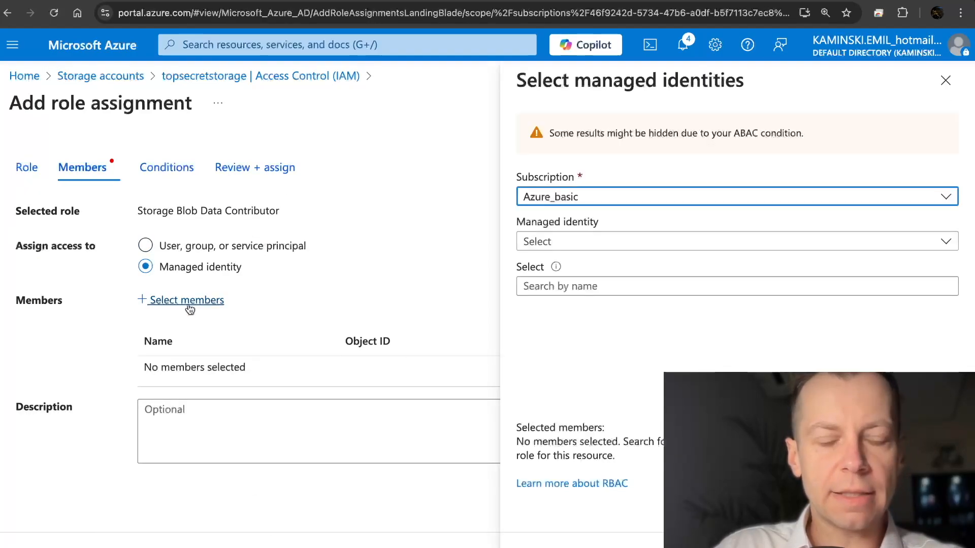
{"action": "left_click", "coordinate": [641, 243]}
{"action": "left_click", "coordinate": [653, 349]}
{"action": "left_click", "coordinate": [645, 353]}
{"action": "left_click", "coordinate": [532, 539]}
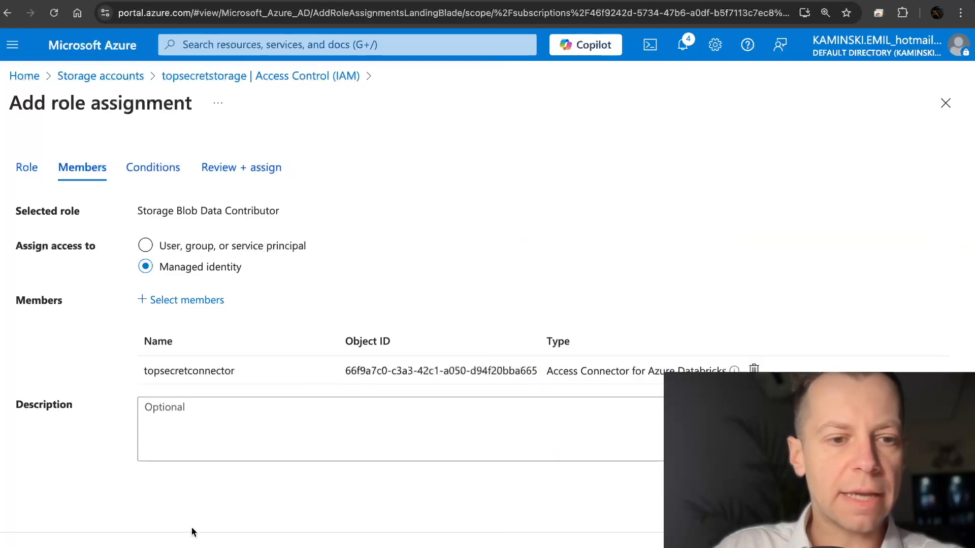
{"action": "left_click", "coordinate": [201, 545]}
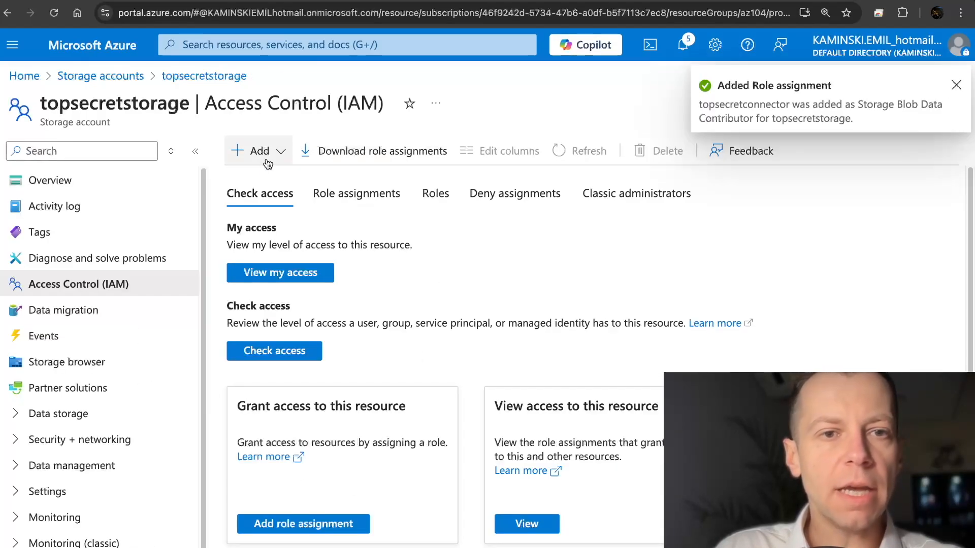
- Add a role assignment giving the managed identity topsecretconnector the Storage Queue Data Contributor role on topsecretstorage
{"action": "left_click", "coordinate": [256, 151]}
{"action": "left_click", "coordinate": [262, 178]}
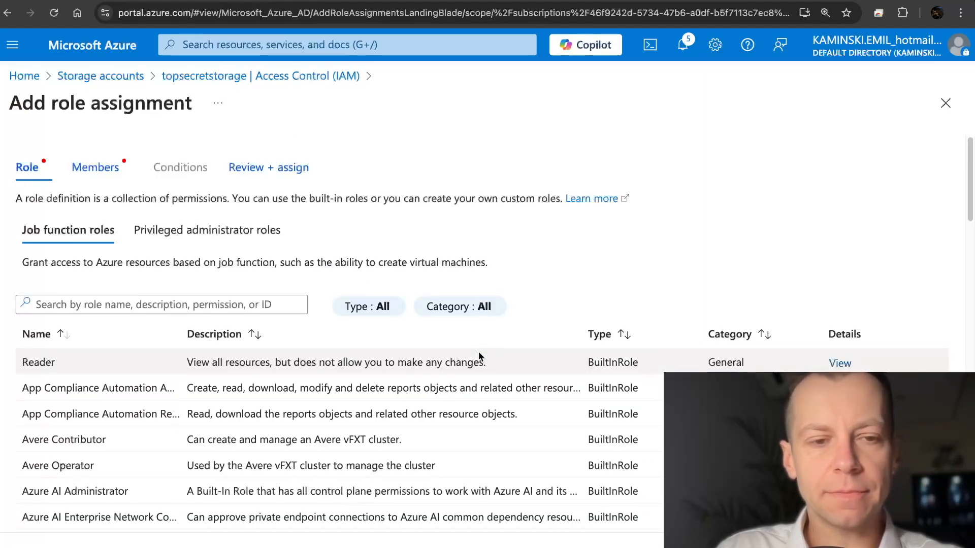
{"action": "left_click", "coordinate": [173, 299]}
{"action": "type", "text": "storage q"}
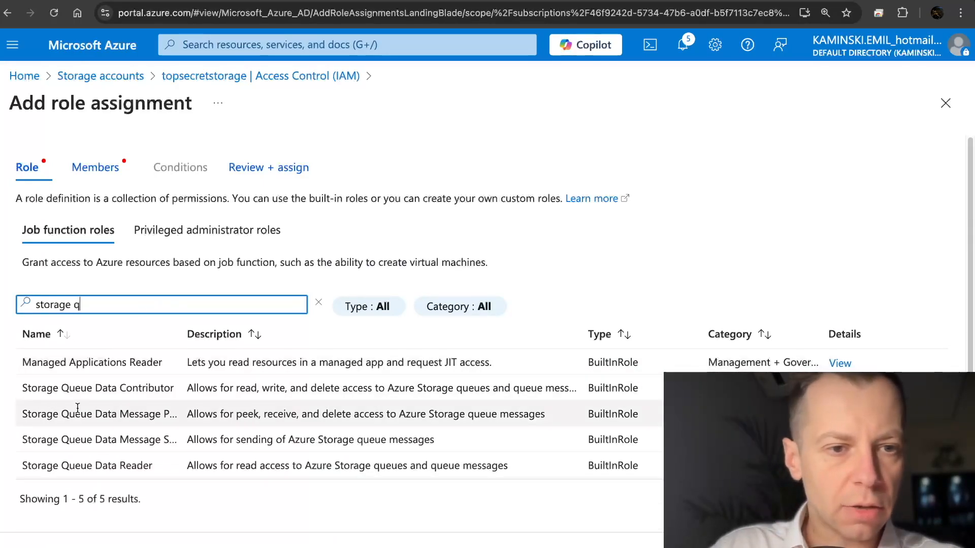
{"action": "left_click", "coordinate": [115, 395]}
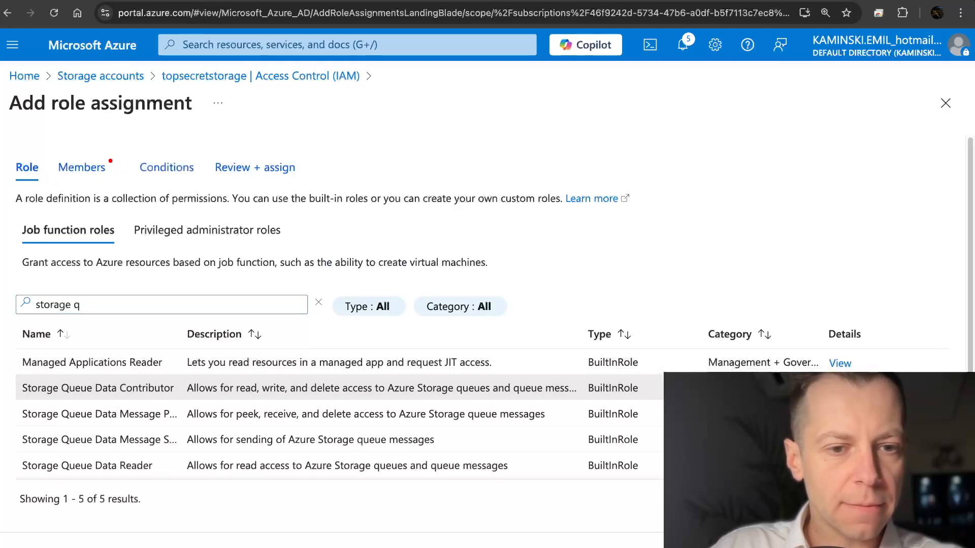
{"action": "left_click", "coordinate": [81, 167]}
{"action": "left_click", "coordinate": [187, 300]}
{"action": "left_click", "coordinate": [558, 241]}
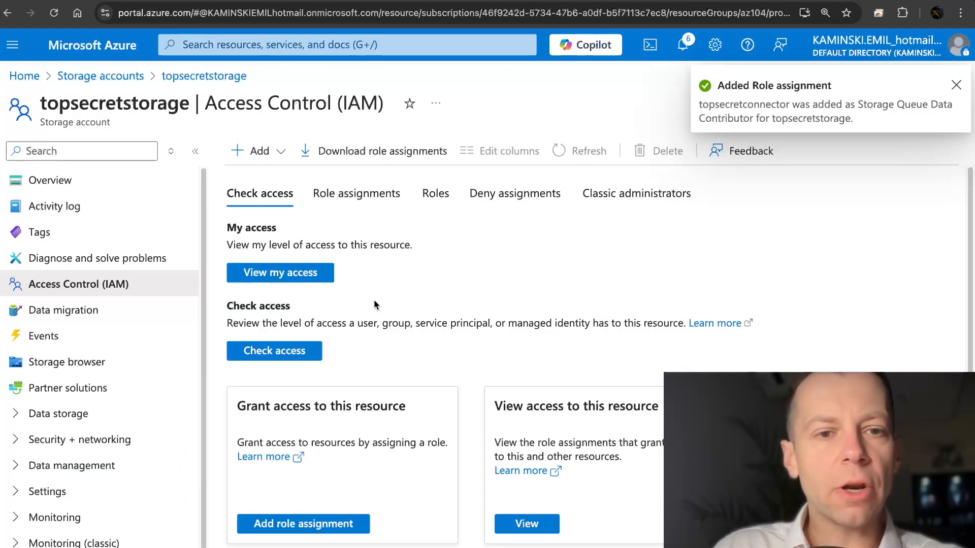
- Check which role assignments the system-assigned managed identity topsecretconnector holds on topsecretstorage
{"action": "left_click", "coordinate": [272, 355]}
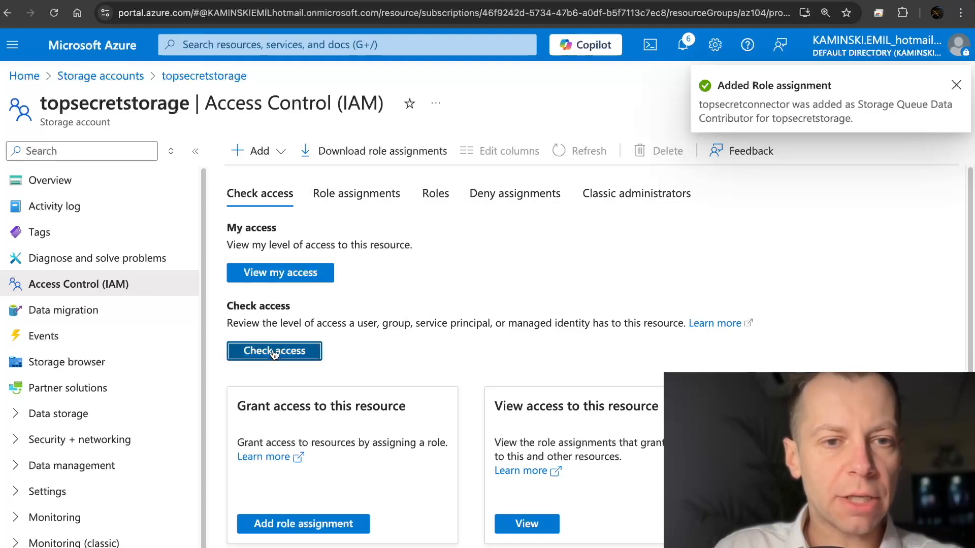
{"action": "left_click", "coordinate": [552, 218]}
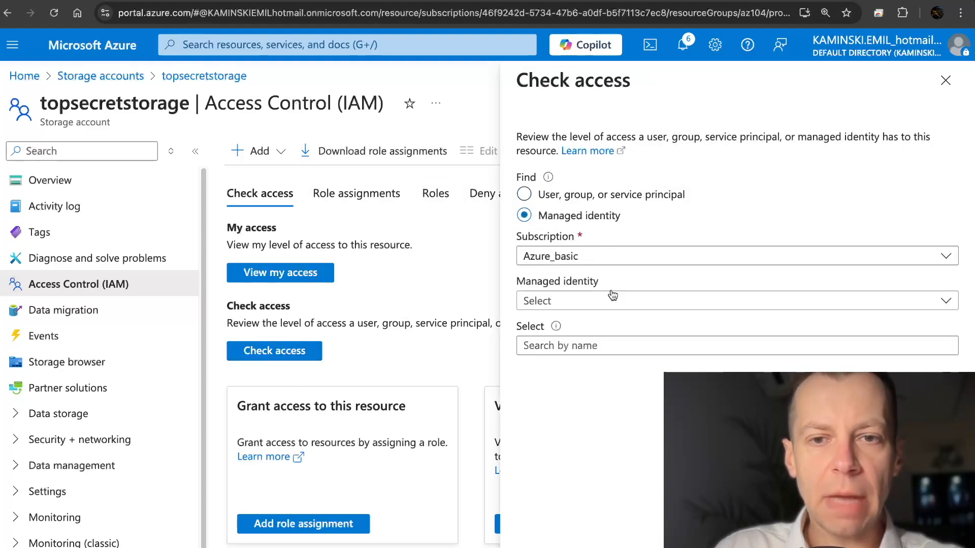
{"action": "left_click", "coordinate": [611, 302]}
{"action": "left_click", "coordinate": [629, 405]}
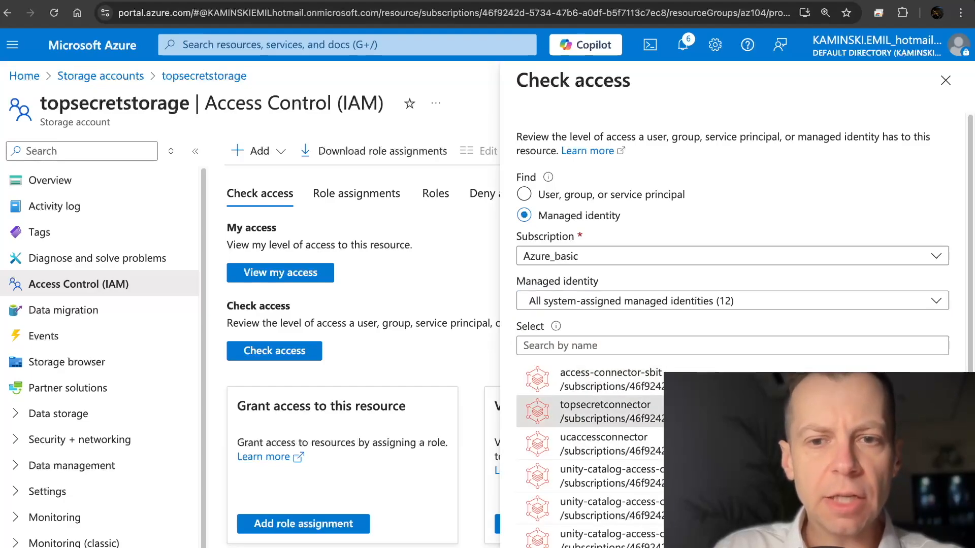
{"action": "left_click", "coordinate": [605, 411]}
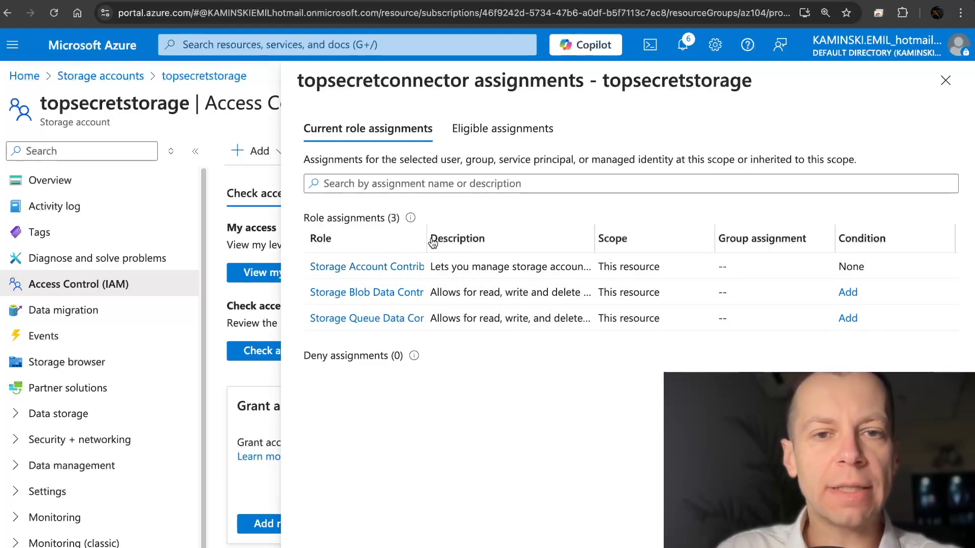
{"action": "left_click_drag", "start_coordinate": [426, 240], "coordinate": [503, 239]}
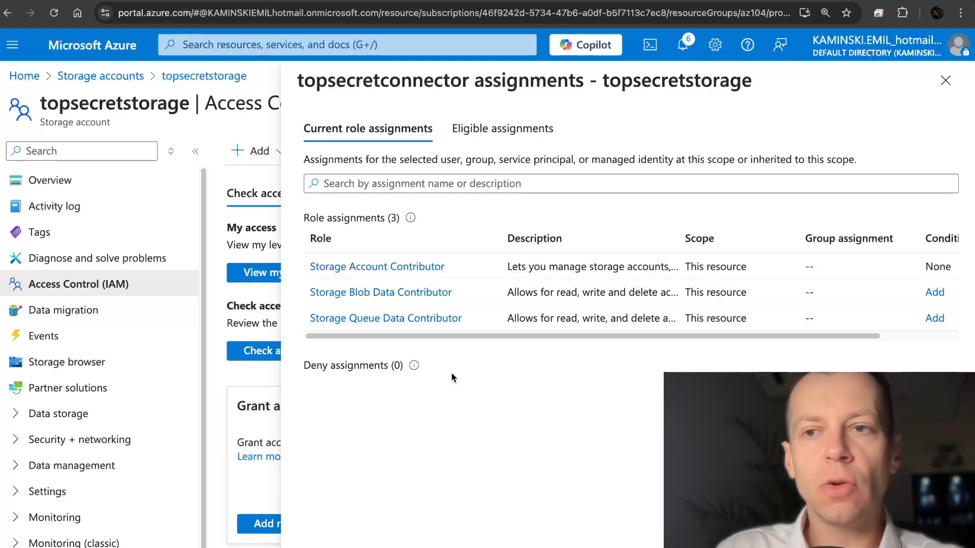
{"action": "left_click", "coordinate": [945, 81]}
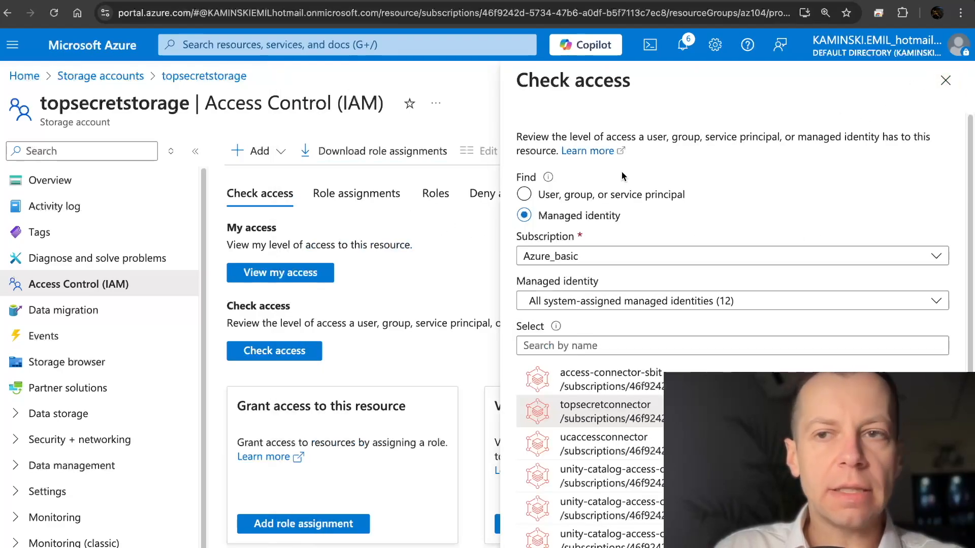
{"action": "left_click", "coordinate": [945, 80]}
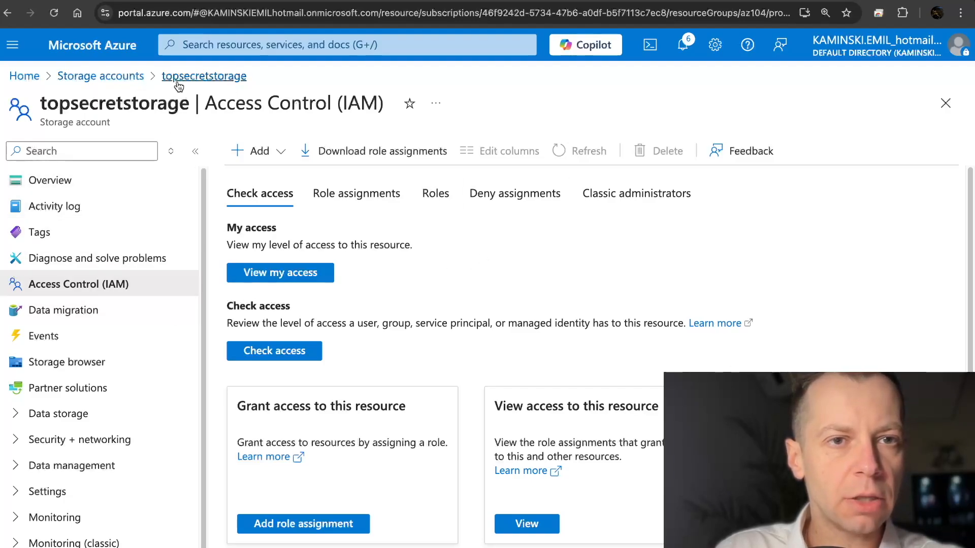
- Start a role assignment on the storage account's resource group az104 with the EventGrid EventSubscription Contributor role
{"action": "left_click", "coordinate": [80, 187]}
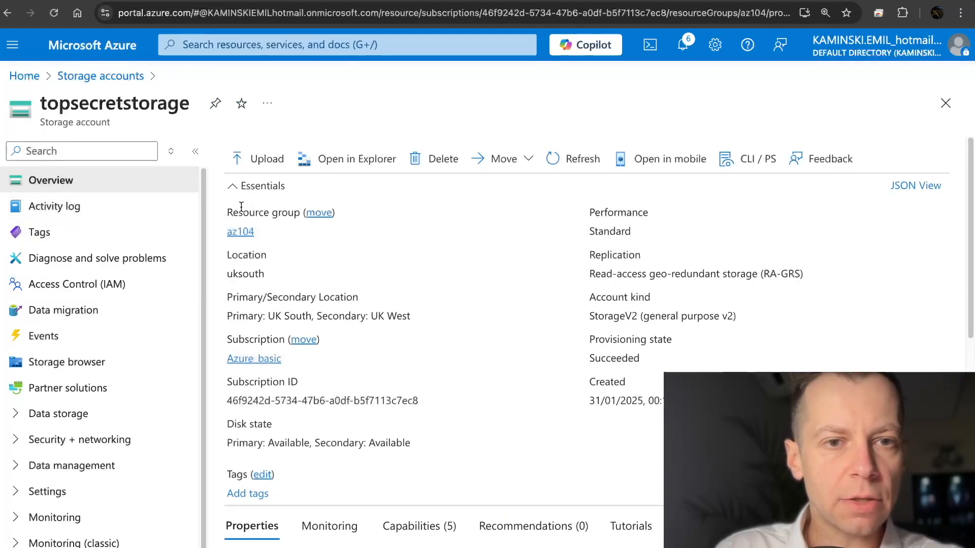
{"action": "left_click", "coordinate": [240, 232]}
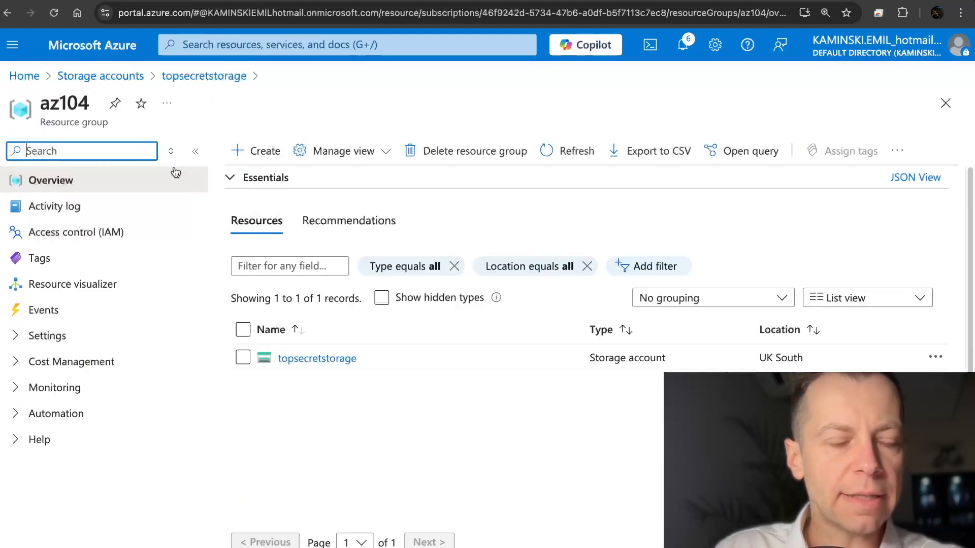
{"action": "left_click", "coordinate": [67, 234]}
{"action": "left_click", "coordinate": [257, 150]}
{"action": "left_click", "coordinate": [274, 178]}
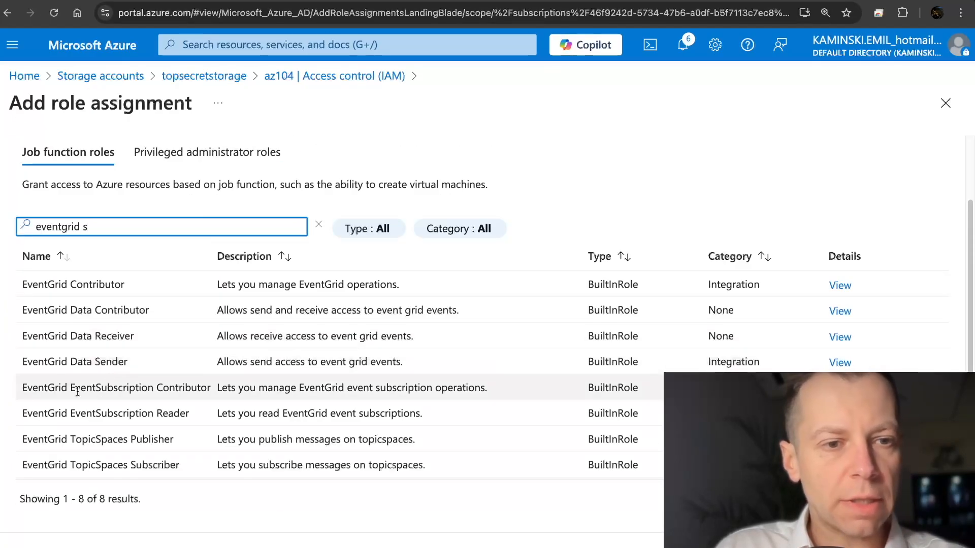
{"action": "left_click", "coordinate": [137, 385]}
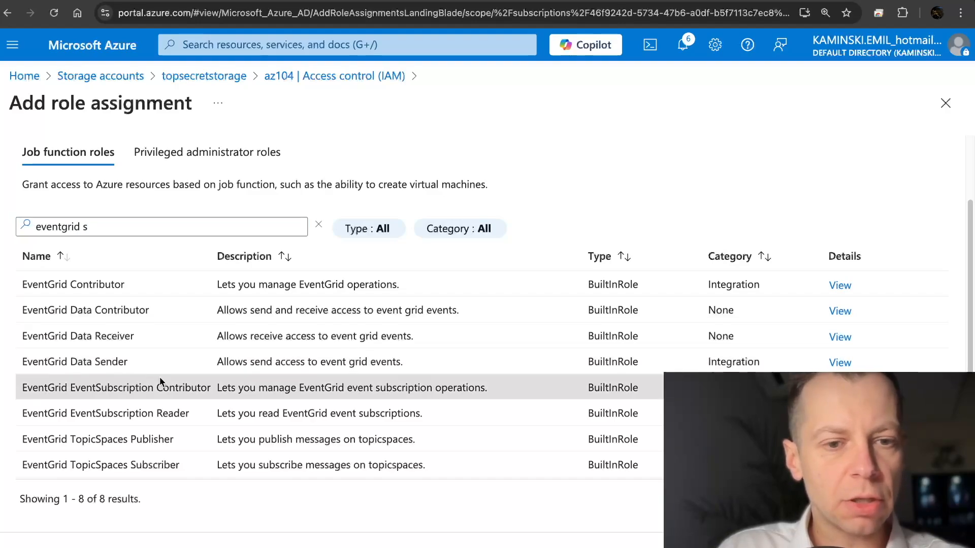
{"action": "left_click", "coordinate": [259, 543]}
- Assign the EventGrid EventSubscription Contributor role to the system-assigned managed identity topsecretconnector
{"action": "left_click", "coordinate": [201, 265]}
{"action": "left_click", "coordinate": [201, 304]}
{"action": "left_click", "coordinate": [603, 243]}
{"action": "left_click", "coordinate": [626, 346]}
{"action": "left_click", "coordinate": [604, 355]}
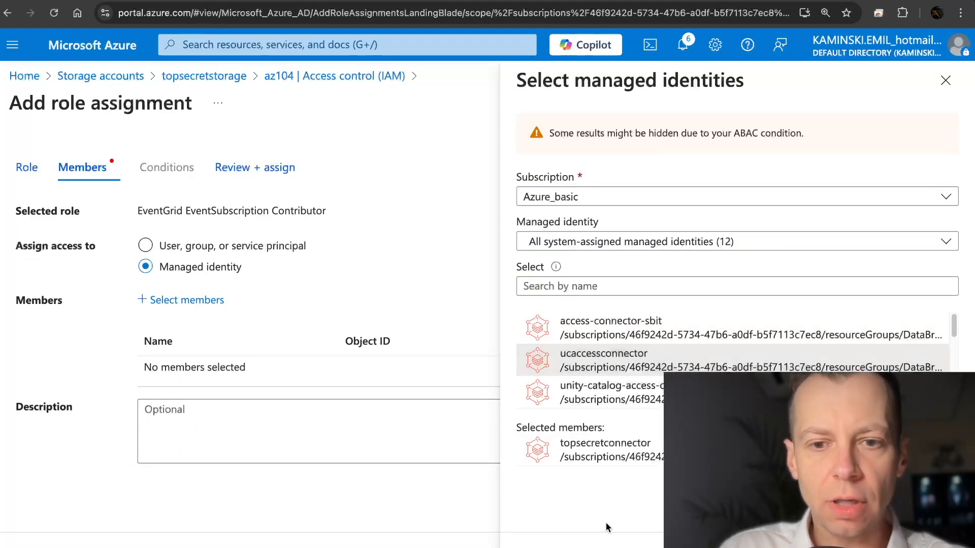
{"action": "left_click", "coordinate": [559, 543]}
{"action": "left_click", "coordinate": [61, 544]}
{"action": "left_click", "coordinate": [60, 543]}
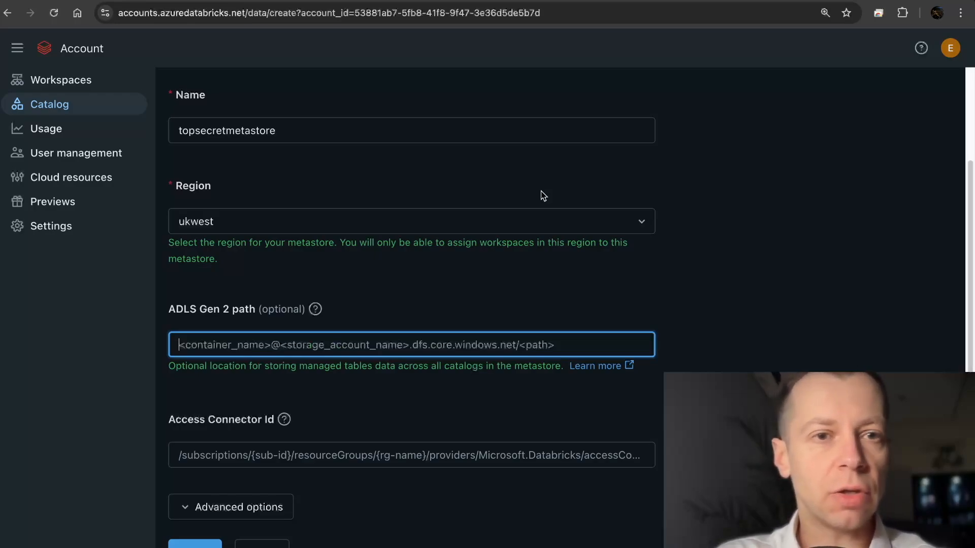
{"action": "scroll", "coordinate": [366, 167], "scroll_direction": "up", "scroll_amount": 2}
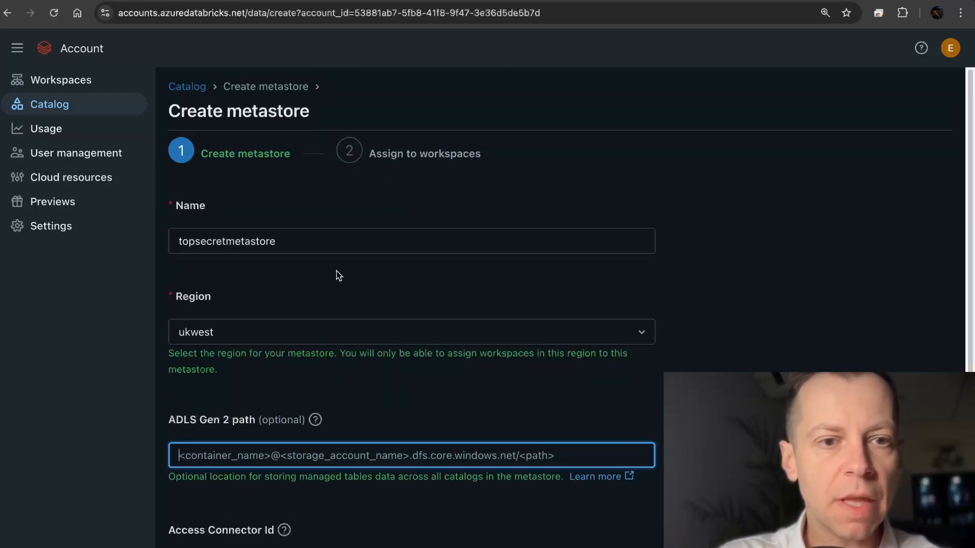
{"action": "scroll", "coordinate": [338, 274], "scroll_direction": "down", "scroll_amount": 2}
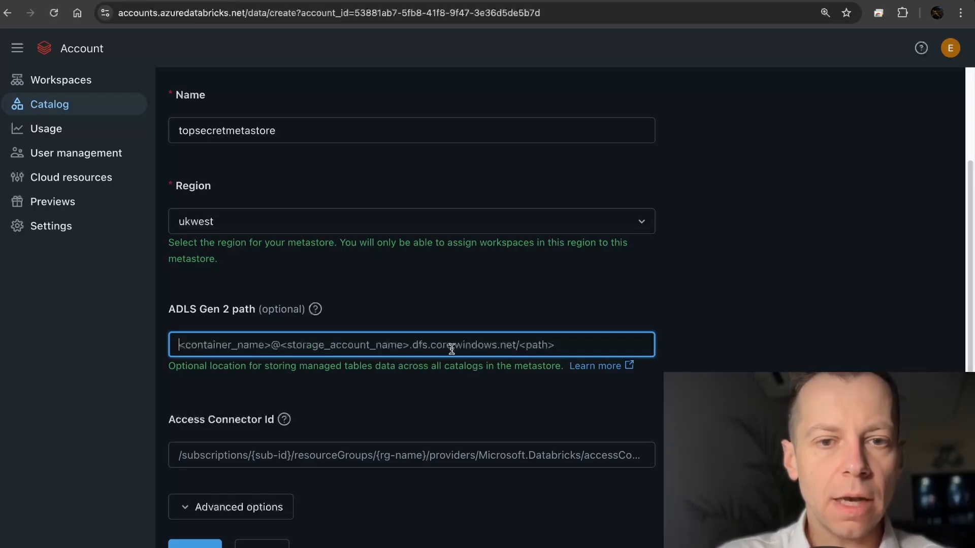
{"action": "key", "text": "ctrl+v"}
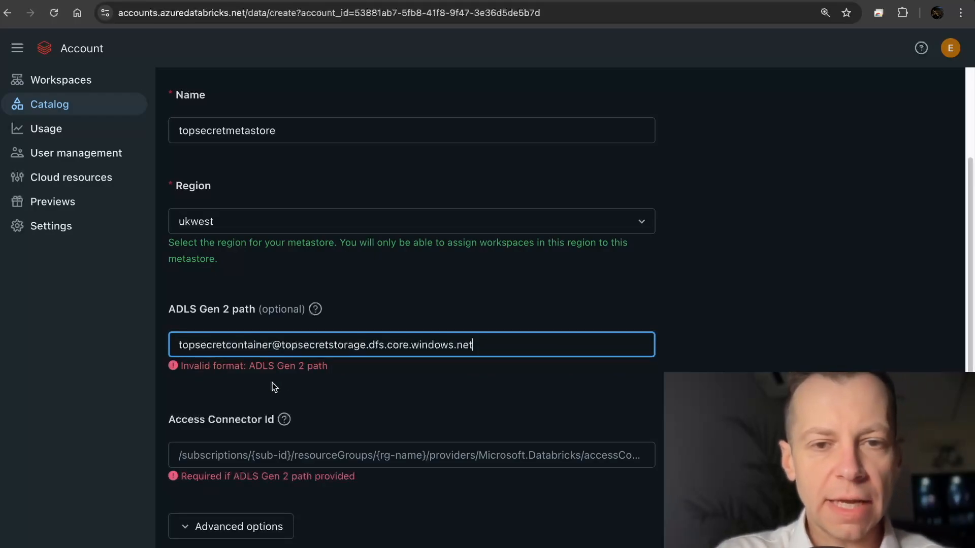
{"action": "type", "text": "/"}
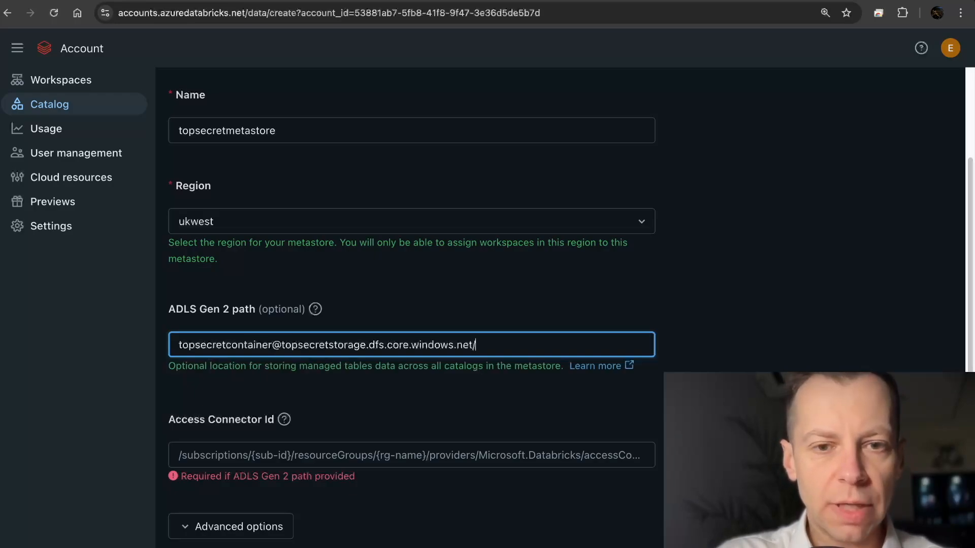
{"action": "scroll", "coordinate": [591, 395], "scroll_direction": "down", "scroll_amount": 1}
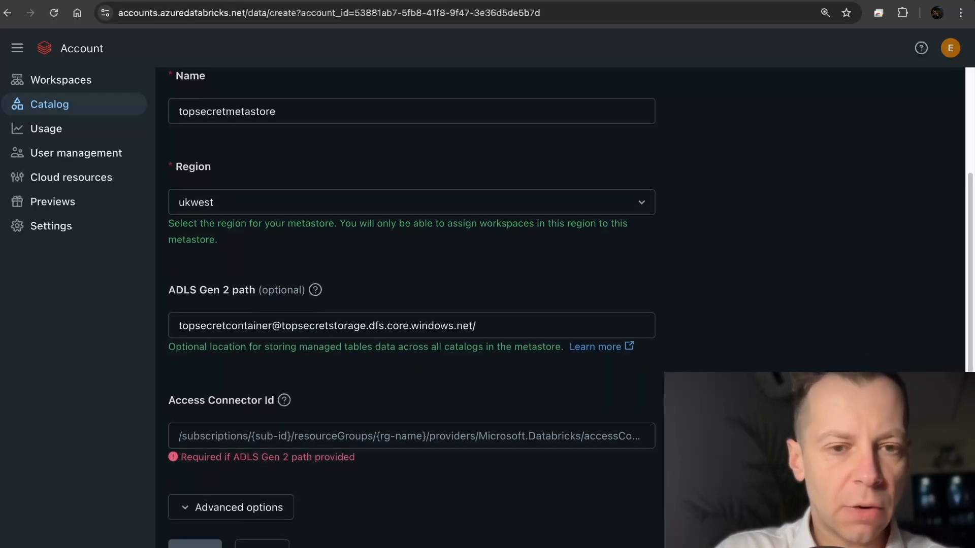
- In the Azure portal, find the access connector topsecretconnector and copy its resource ID
{"action": "left_click", "coordinate": [317, 433]}
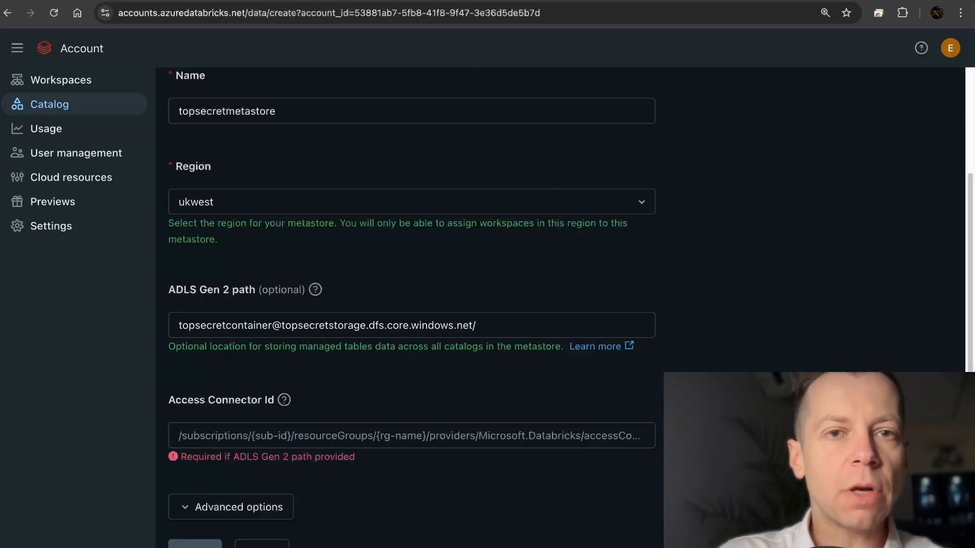
{"action": "left_click", "coordinate": [267, 1]}
{"action": "left_click", "coordinate": [292, 49]}
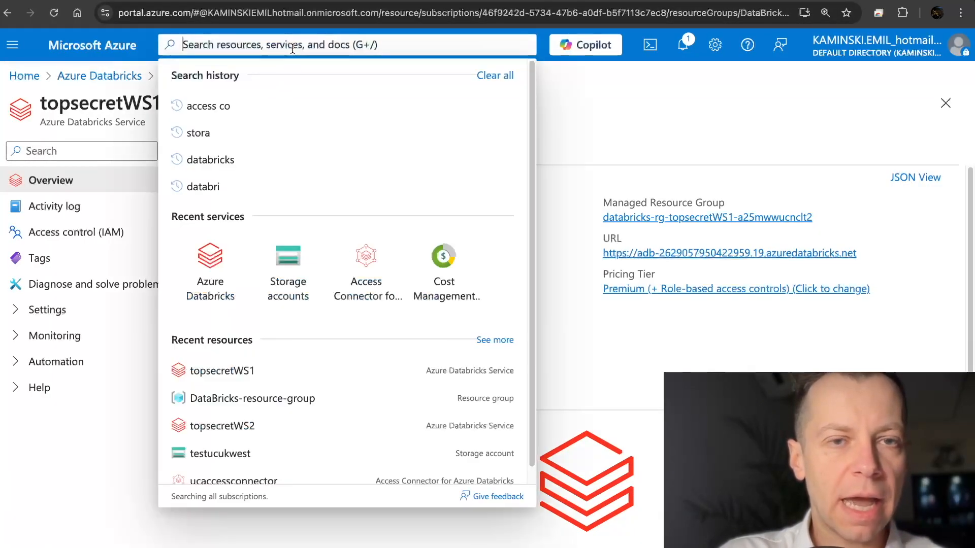
{"action": "type", "text": "access"}
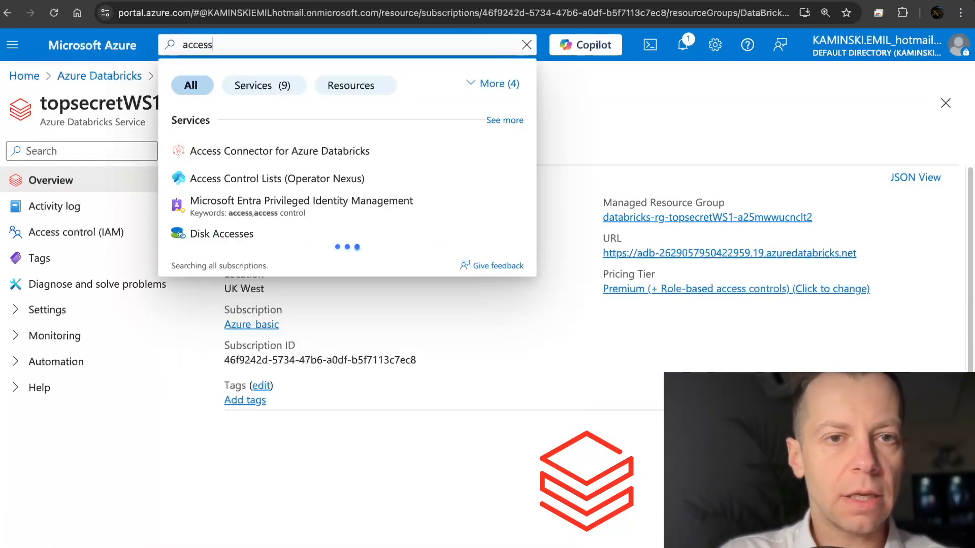
{"action": "left_click", "coordinate": [300, 150]}
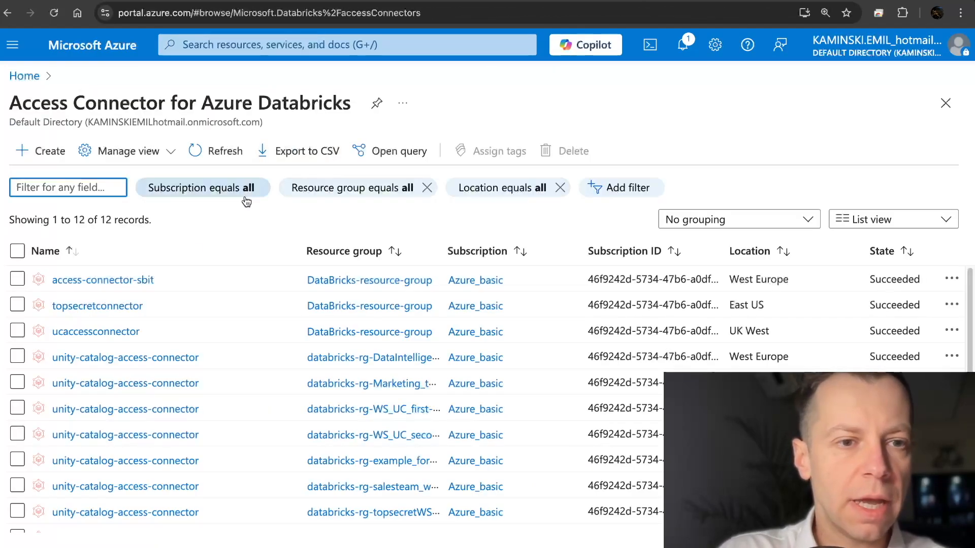
{"action": "left_click", "coordinate": [100, 307]}
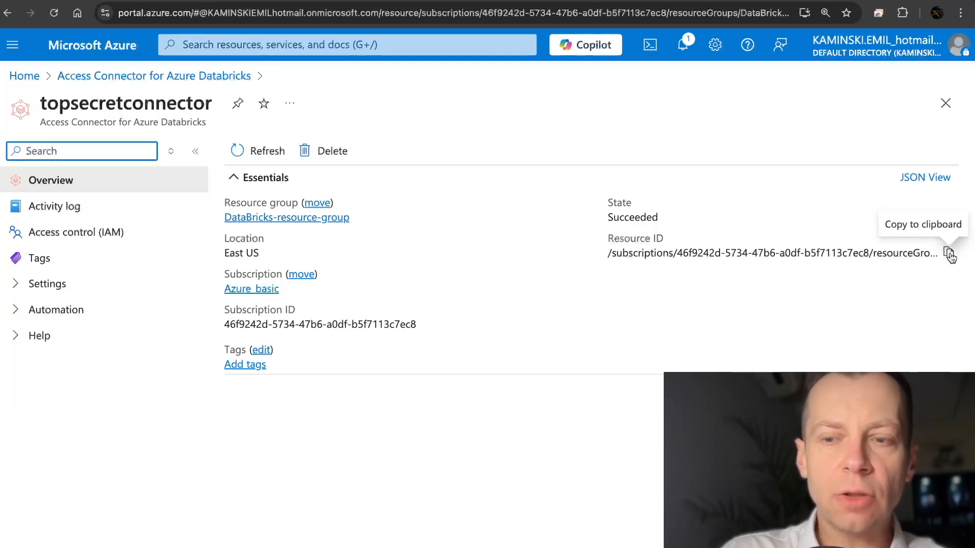
{"action": "left_click", "coordinate": [948, 253]}
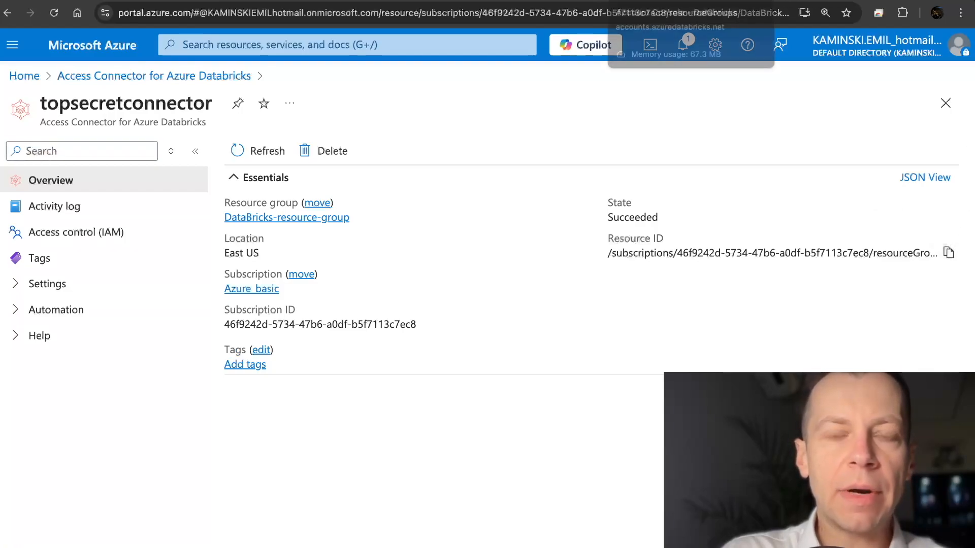
- Back in the Databricks account console, paste the copied resource ID as the Access Connector Id and create the metastore
{"action": "left_click", "coordinate": [660, 3]}
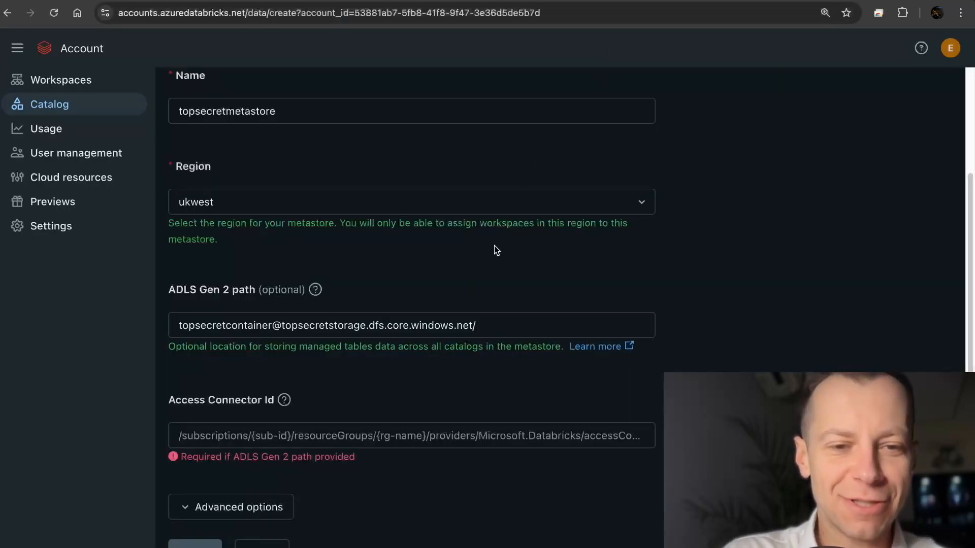
{"action": "left_click", "coordinate": [451, 446]}
{"action": "left_click", "coordinate": [451, 443]}
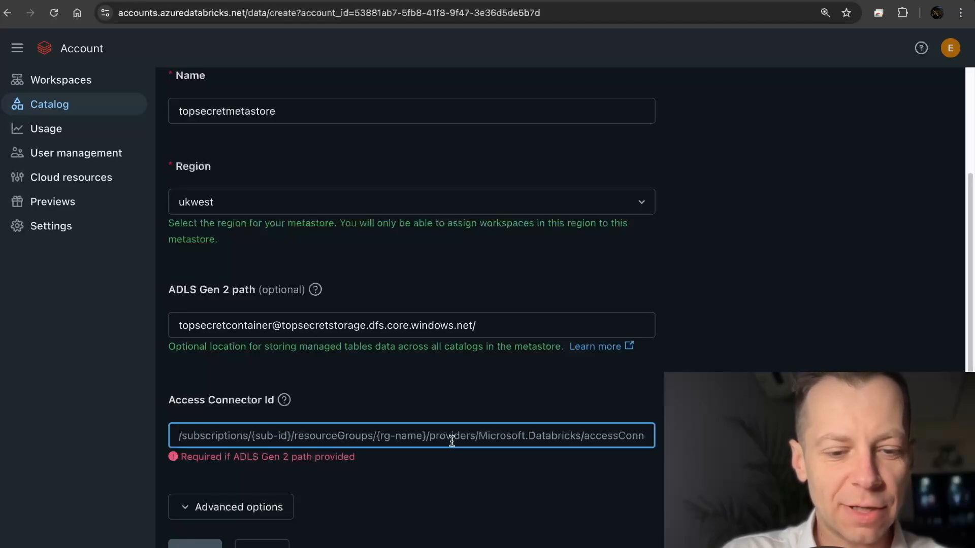
{"action": "key", "text": "ctrl+v"}
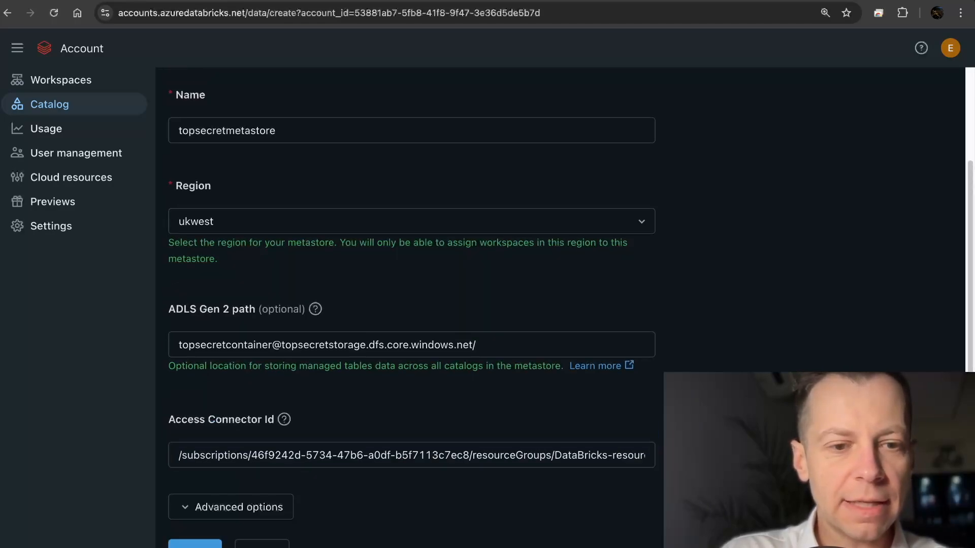
{"action": "left_click", "coordinate": [208, 544]}
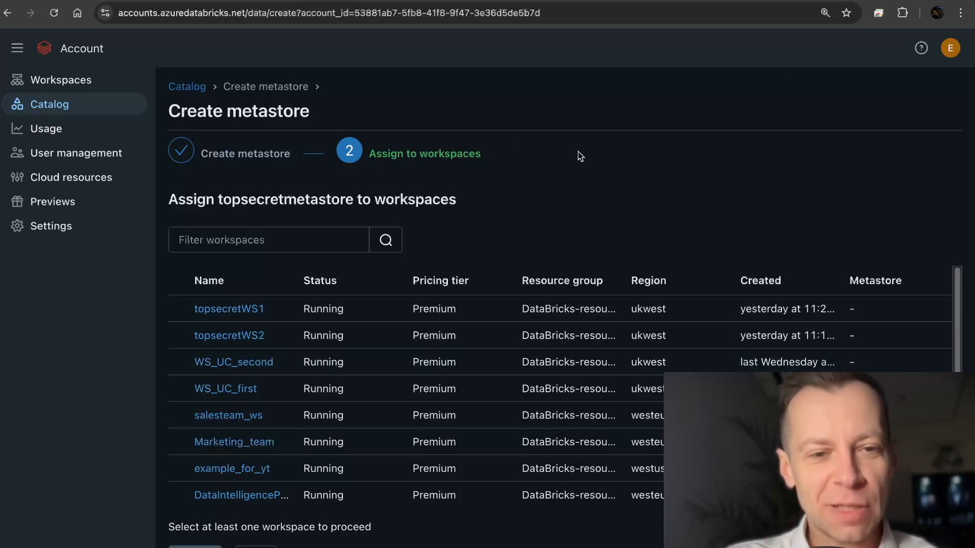
- Assign topsecretmetastore to the workspaces topsecretWS1 and topsecretWS2, enabling Unity Catalog for both
{"action": "left_click", "coordinate": [178, 311]}
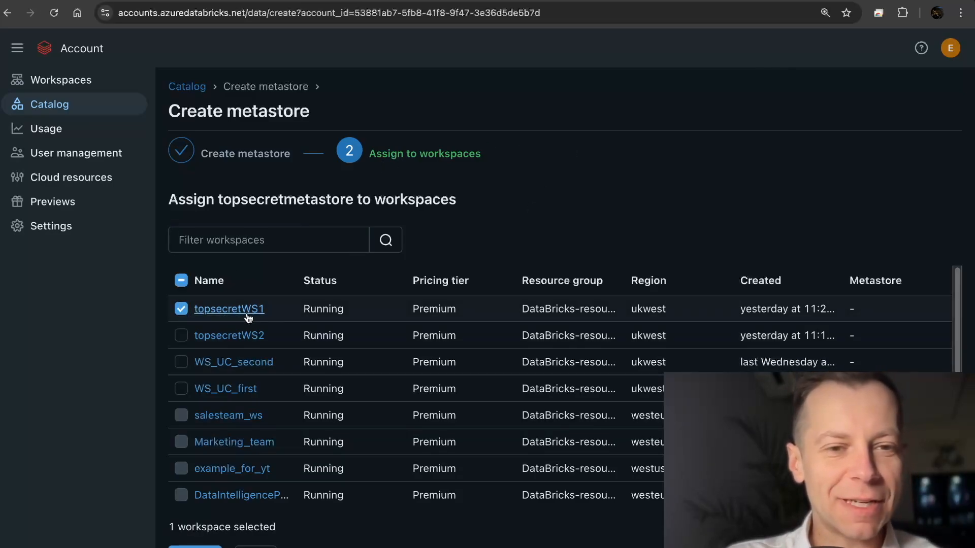
{"action": "left_click", "coordinate": [181, 335]}
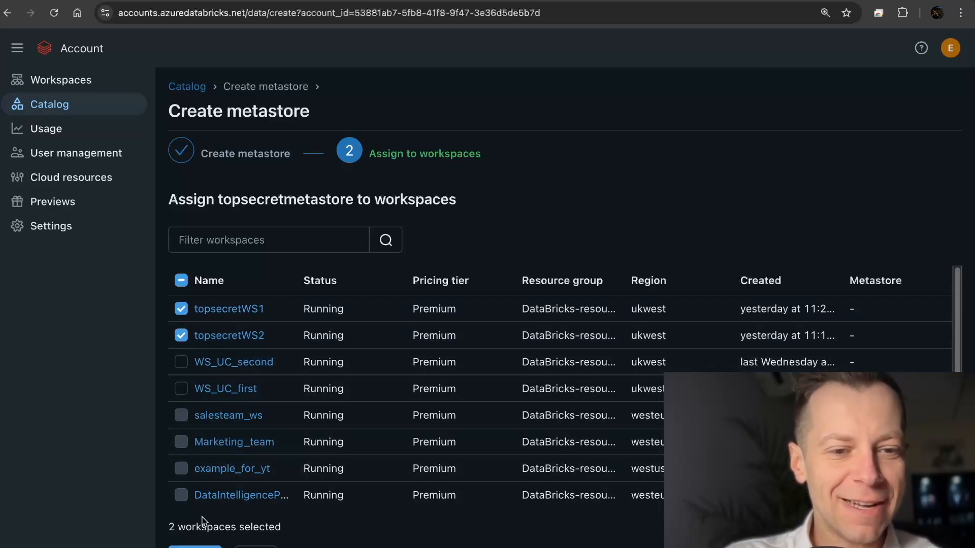
{"action": "left_click", "coordinate": [198, 546]}
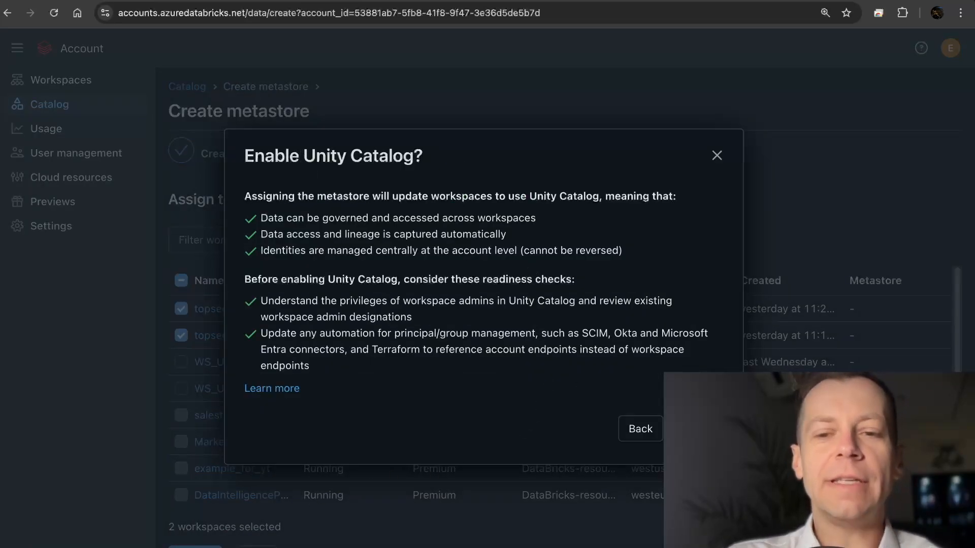
{"action": "left_click", "coordinate": [696, 426]}
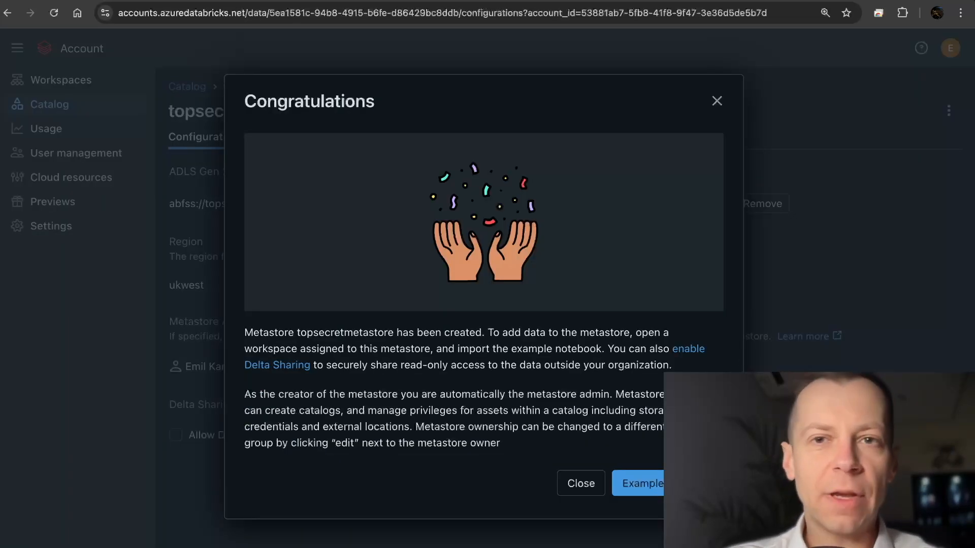
{"action": "left_click", "coordinate": [717, 102]}
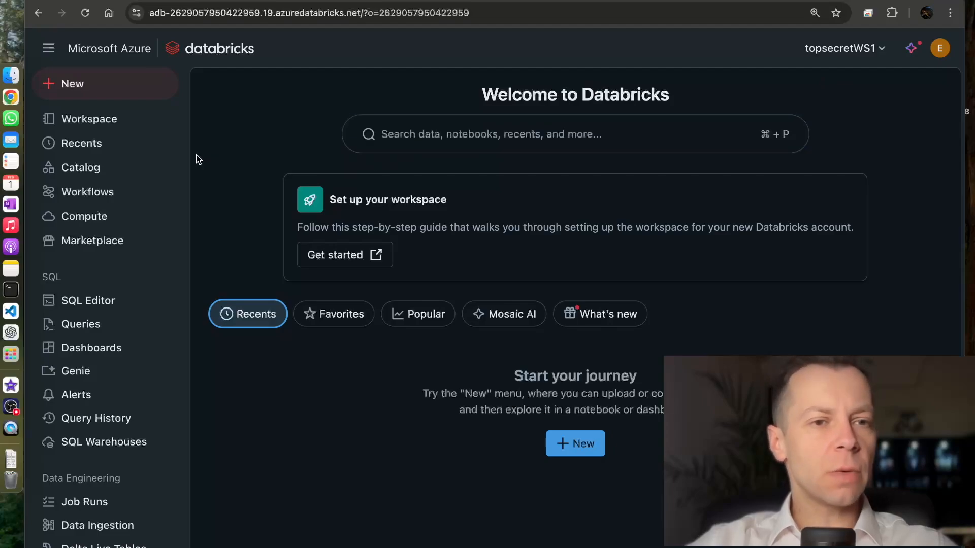
- Open the catalog explorer of the topsecretWS1 workspace and expand the legacy hive_metastore
{"action": "left_click", "coordinate": [93, 169]}
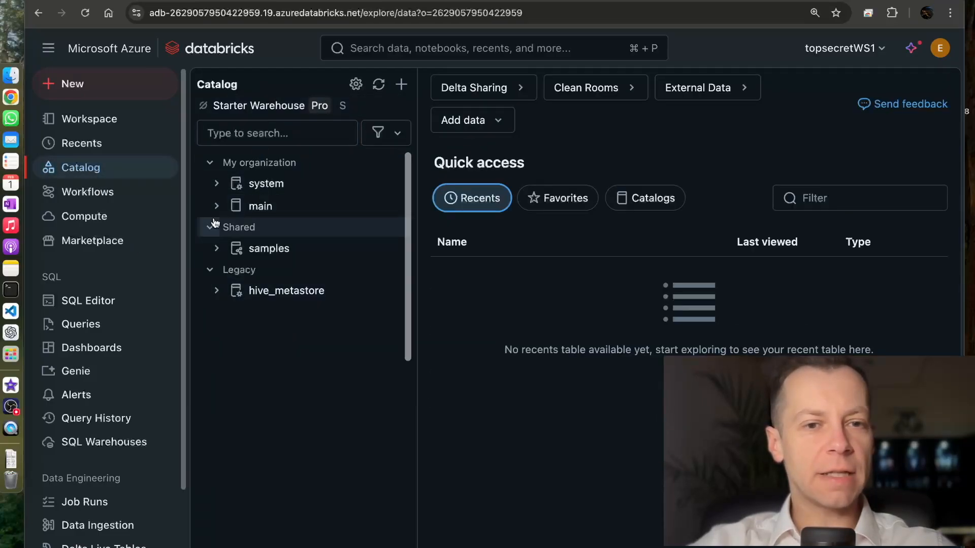
{"action": "left_click", "coordinate": [218, 298]}
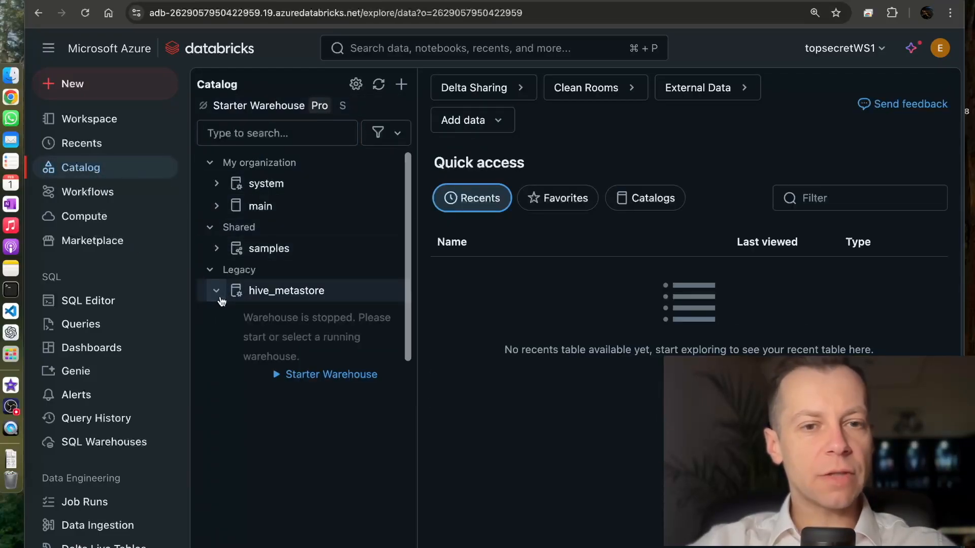
- Collapse hive_metastore and create a new Standard catalog named FBI, leaving its storage location unspecified
{"action": "left_click", "coordinate": [216, 290]}
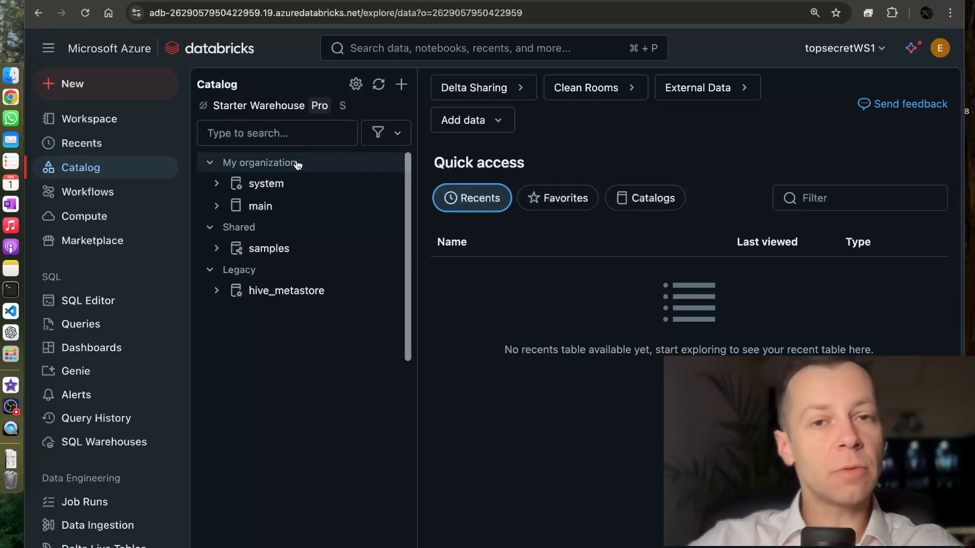
{"action": "left_click", "coordinate": [400, 85]}
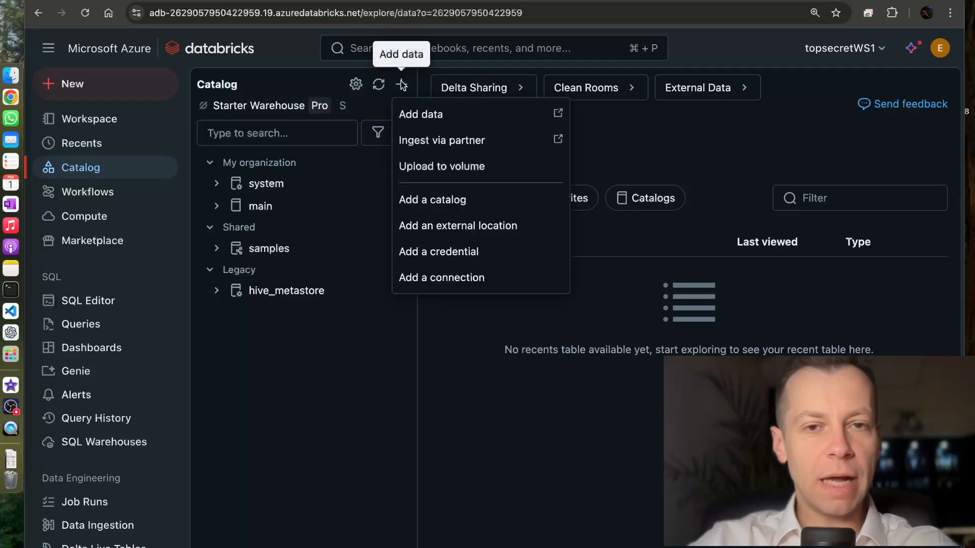
{"action": "left_click", "coordinate": [457, 198]}
{"action": "left_click", "coordinate": [437, 229]}
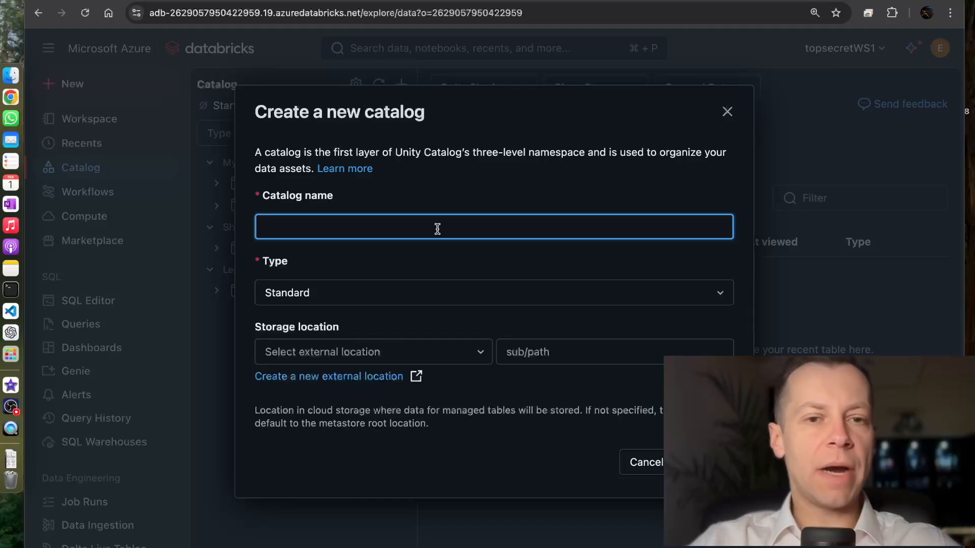
{"action": "type", "text": "FBI"}
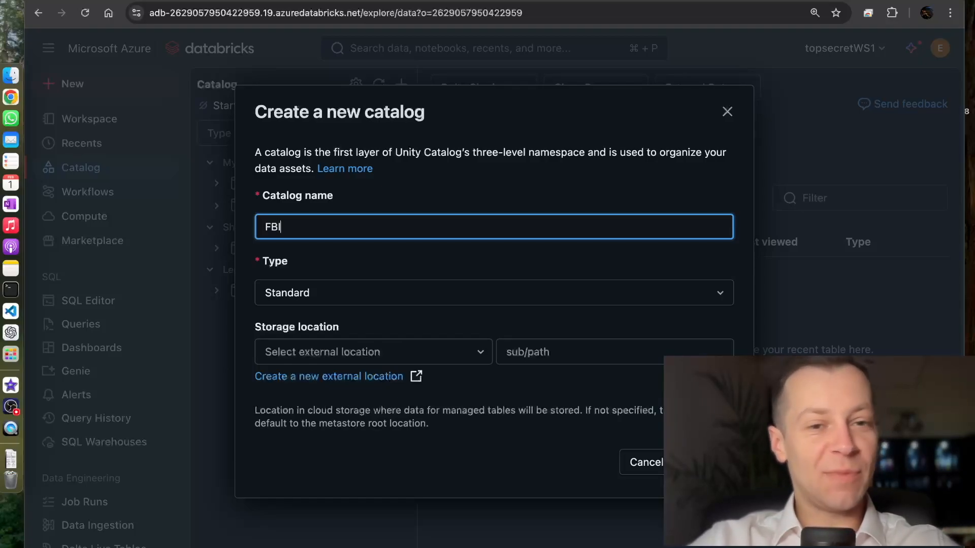
{"action": "left_click", "coordinate": [705, 462]}
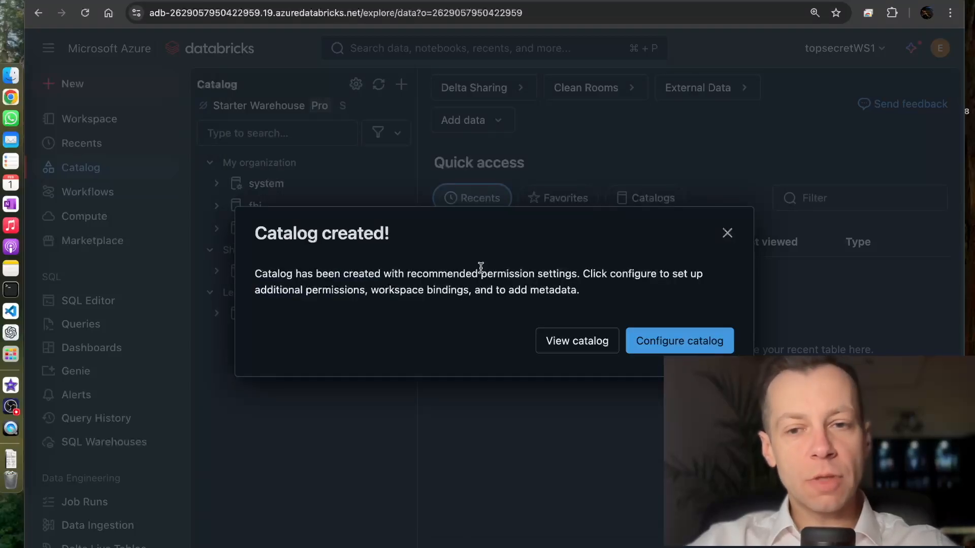
- Configure the FBI catalog with the default access for all workspaces and default privileges, and save it without adding metadata
{"action": "left_click", "coordinate": [680, 348]}
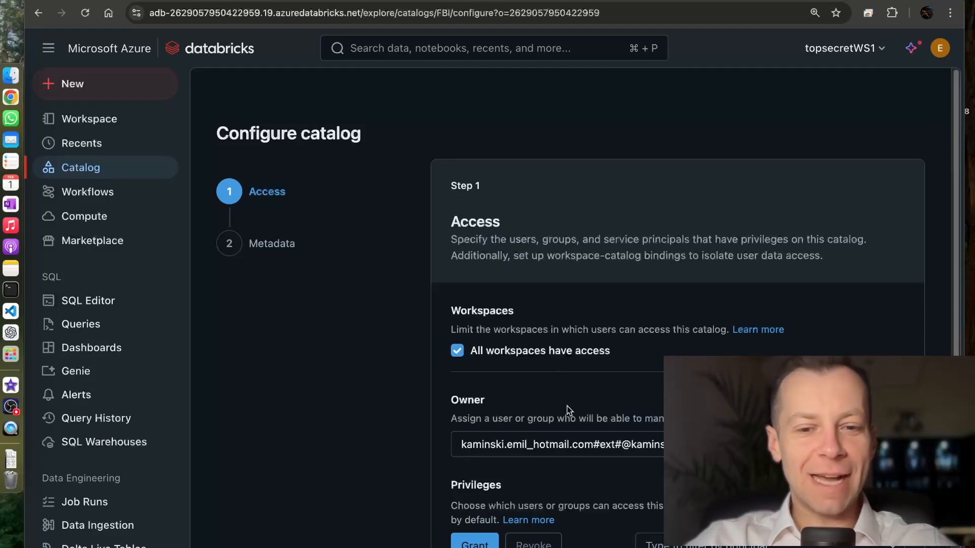
{"action": "scroll", "coordinate": [553, 450], "scroll_direction": "down", "scroll_amount": 4}
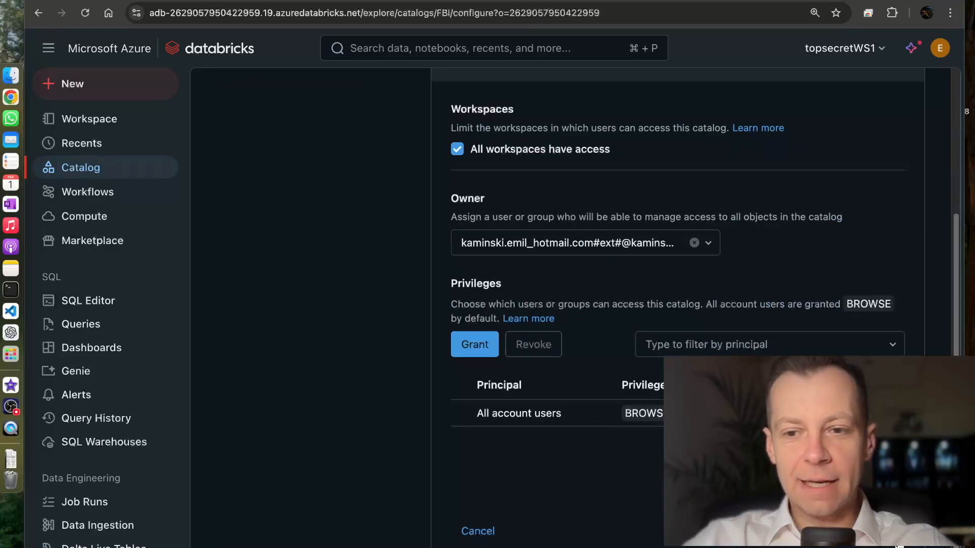
{"action": "left_click", "coordinate": [898, 535]}
{"action": "left_click", "coordinate": [898, 534]}
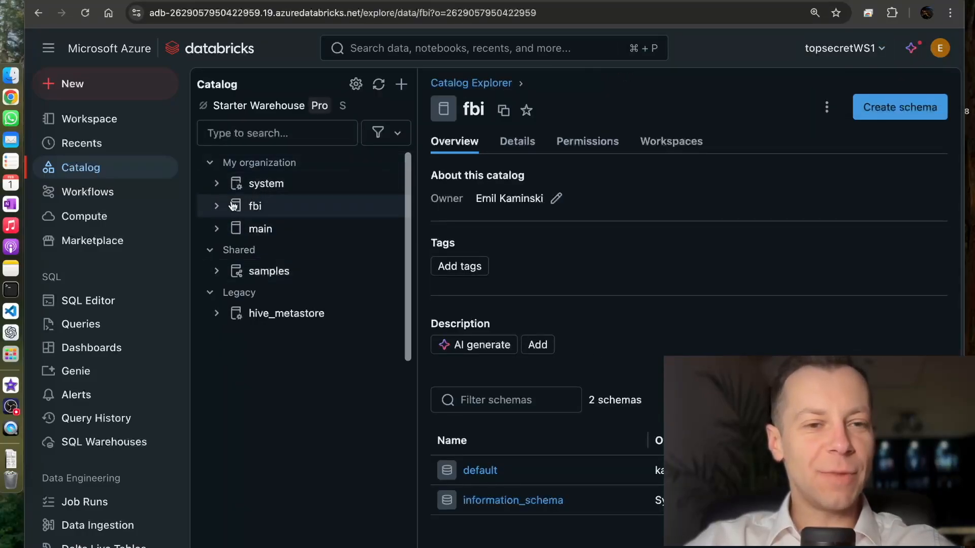
- Expand the fbi catalog, check its default schema, and create a new schema named silver in the catalog
{"action": "left_click", "coordinate": [217, 205]}
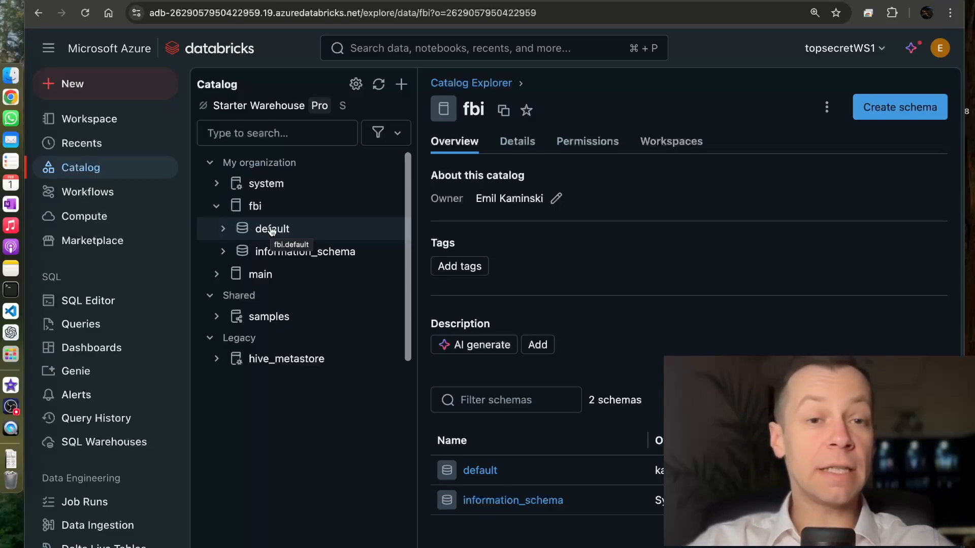
{"action": "left_click", "coordinate": [224, 231]}
{"action": "left_click", "coordinate": [224, 231]}
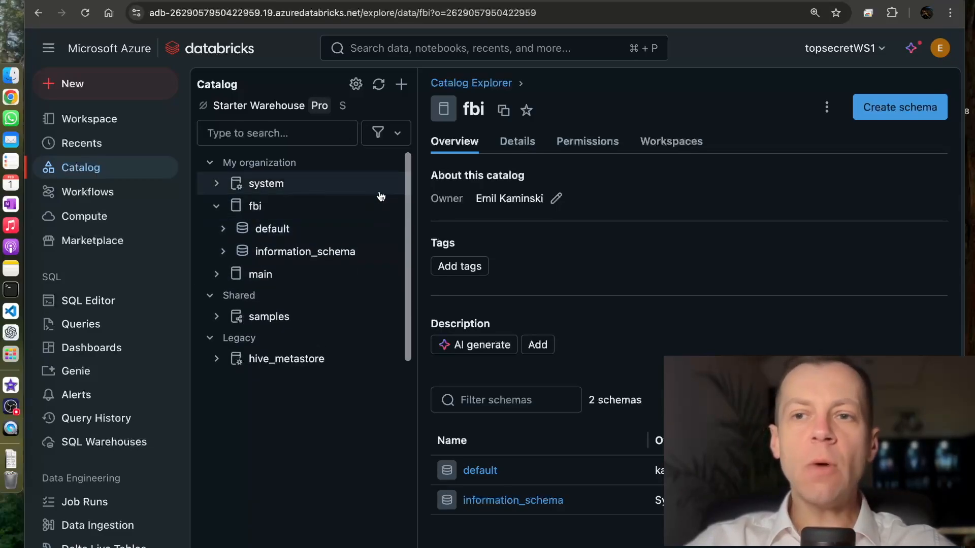
{"action": "left_click", "coordinate": [899, 107]}
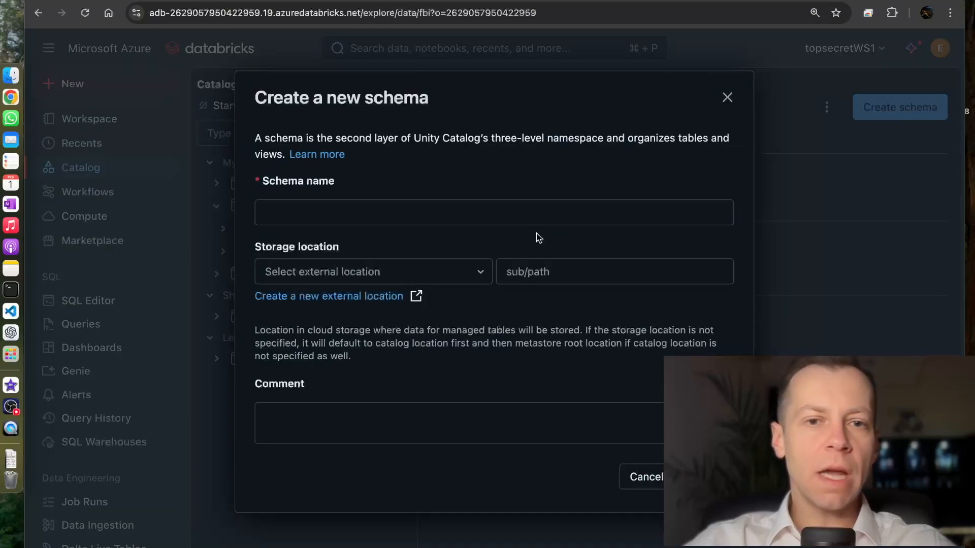
{"action": "left_click", "coordinate": [519, 208]}
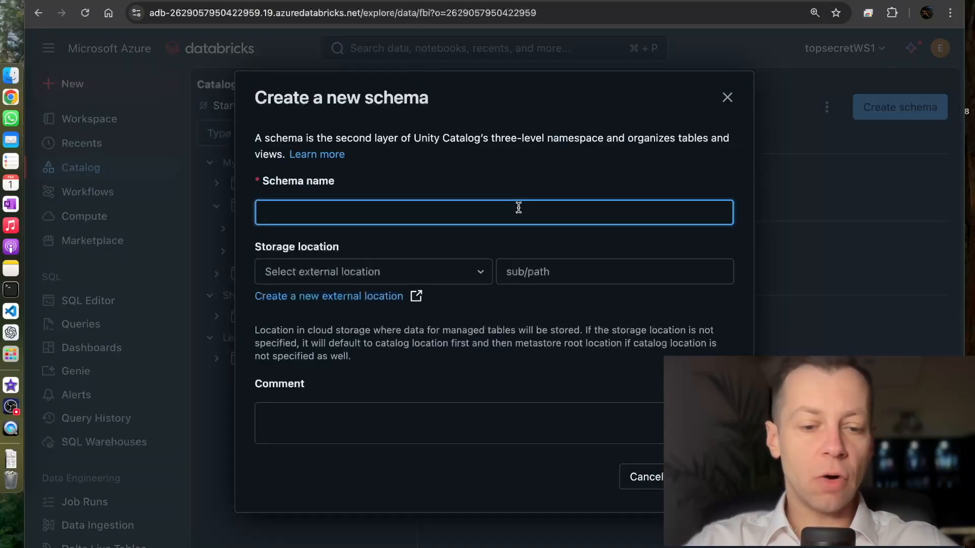
{"action": "type", "text": "silver"}
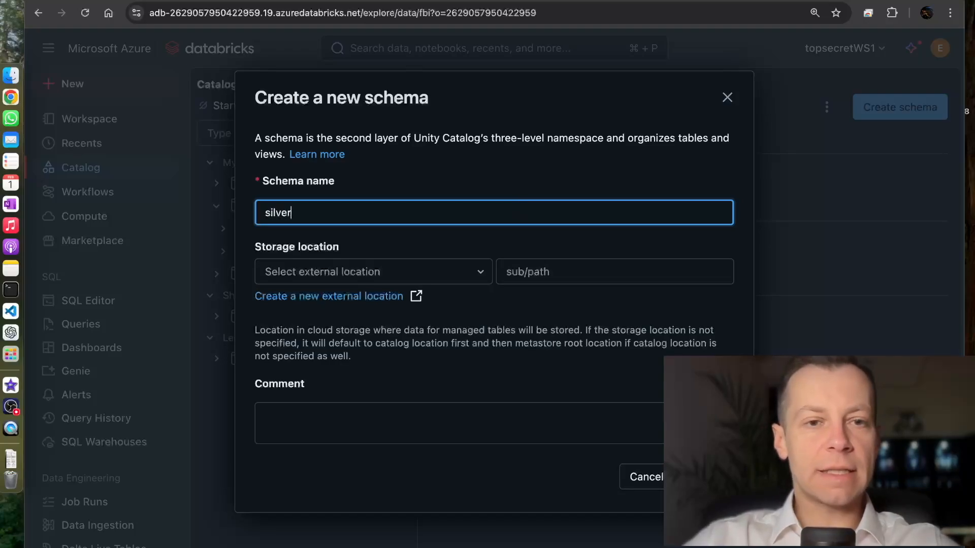
{"action": "left_click", "coordinate": [698, 476]}
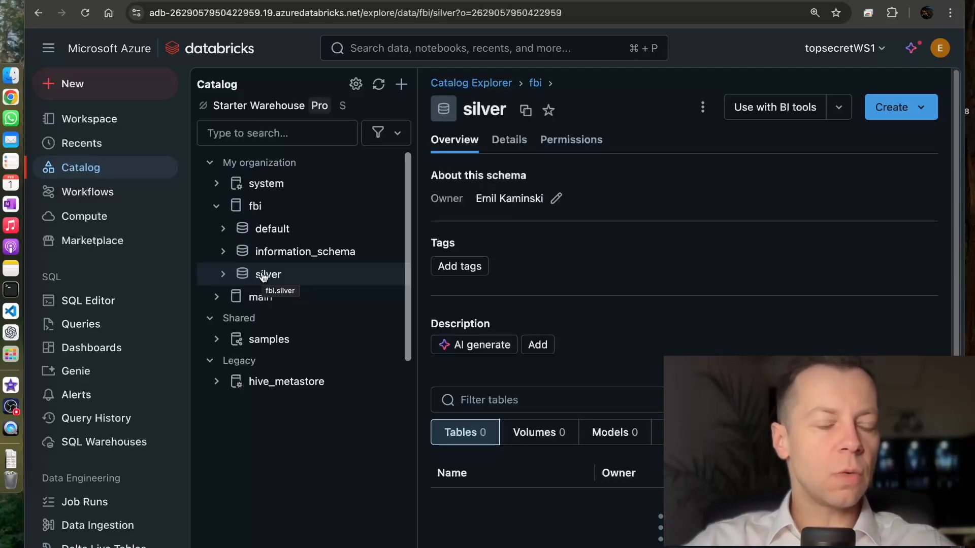
- Create a notebook in the workspace home folder and rename it "secret Notebook"
{"action": "left_click", "coordinate": [101, 118]}
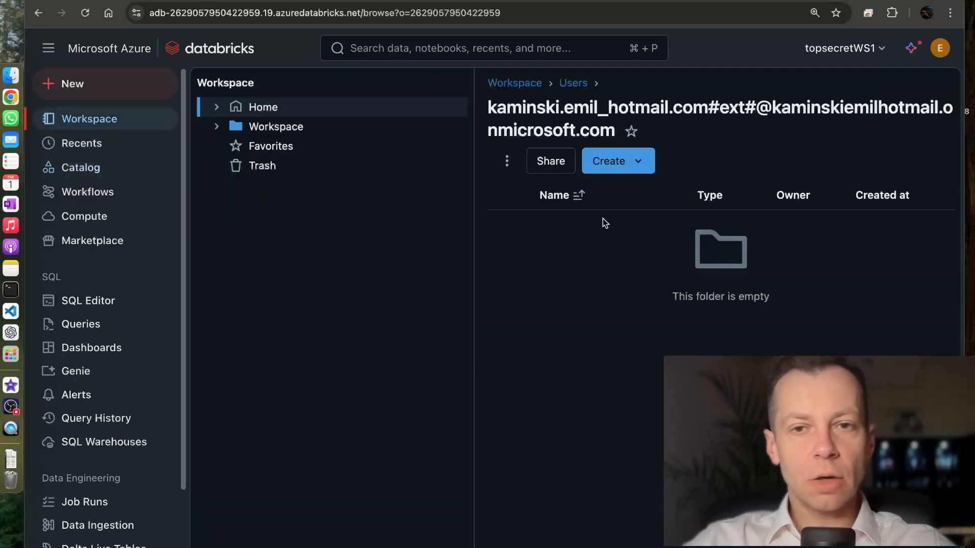
{"action": "left_click", "coordinate": [608, 161]}
{"action": "left_click", "coordinate": [549, 363]}
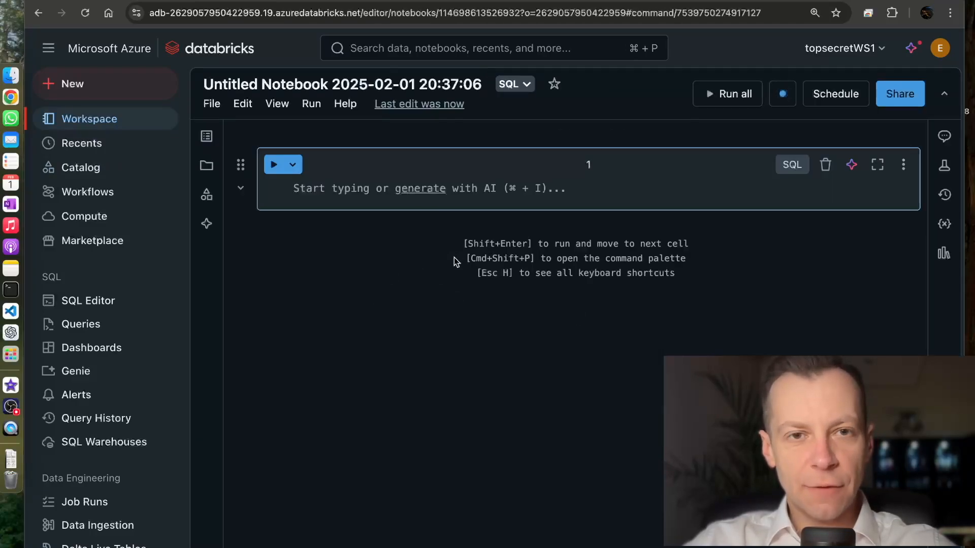
{"action": "triple_click", "coordinate": [332, 87]}
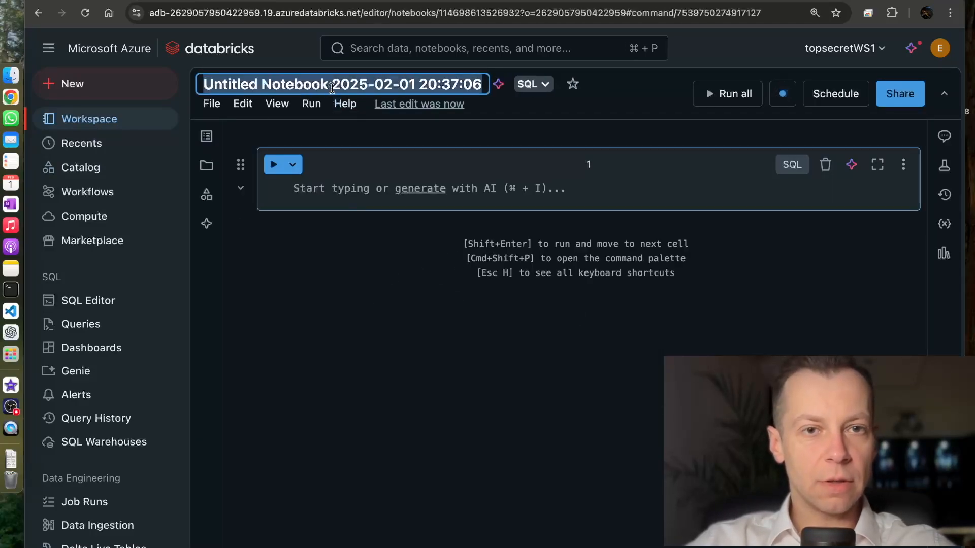
{"action": "type", "text": "secret"}
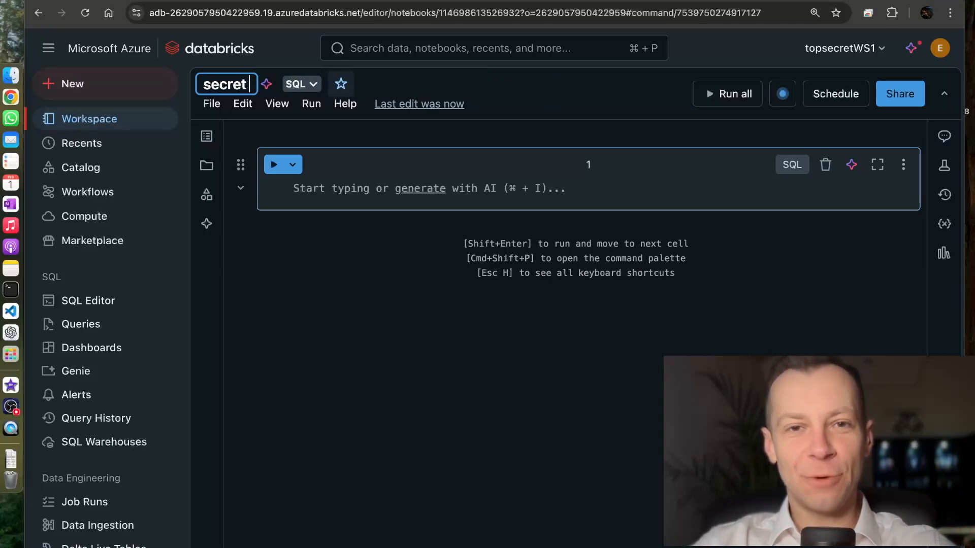
{"action": "type", "text": " Notebook"}
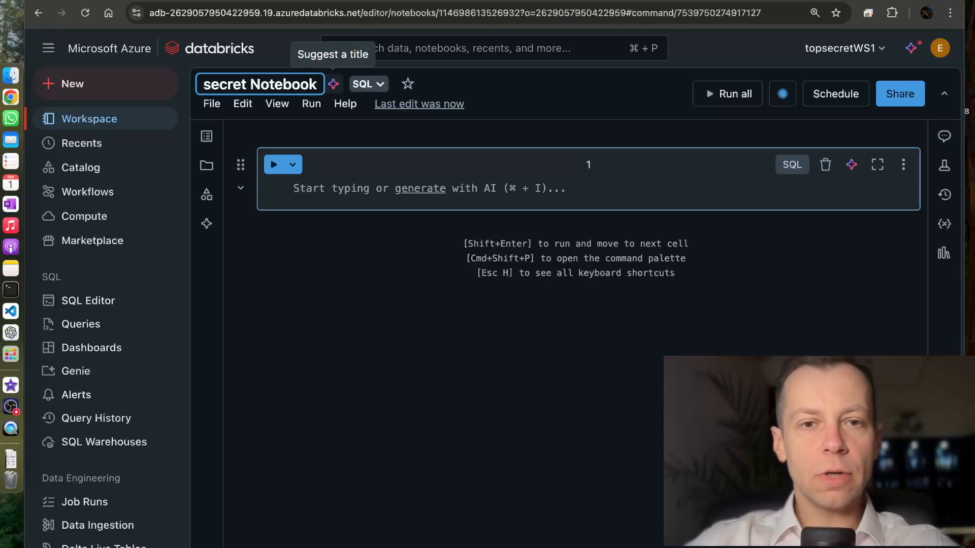
{"action": "left_click", "coordinate": [354, 299]}
- In the first SQL cell, write "create or replace table fbi.silver.xyz as select 1 as one, 2 as two, 3 as three"
{"action": "left_click", "coordinate": [334, 205]}
{"action": "type", "text": "create or replace table "}
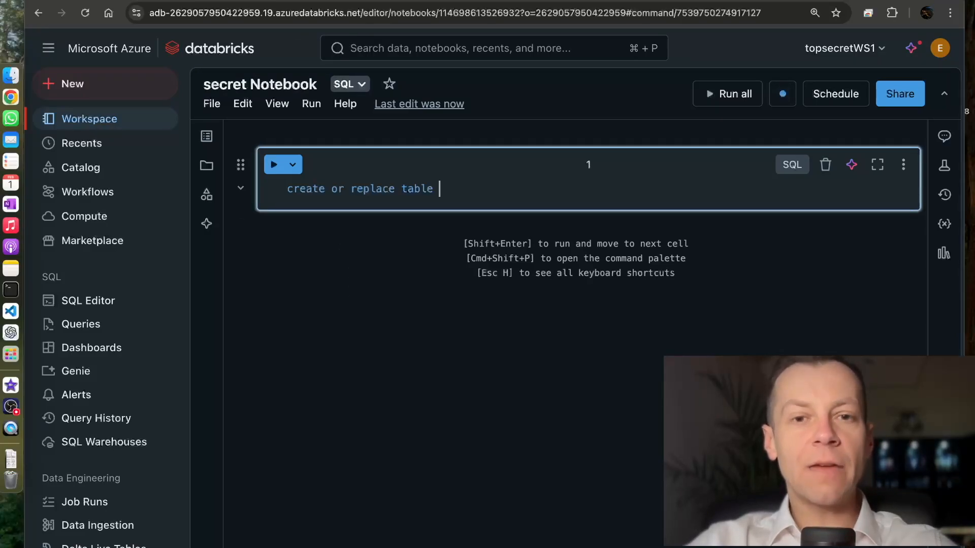
{"action": "type", "text": "fbi"}
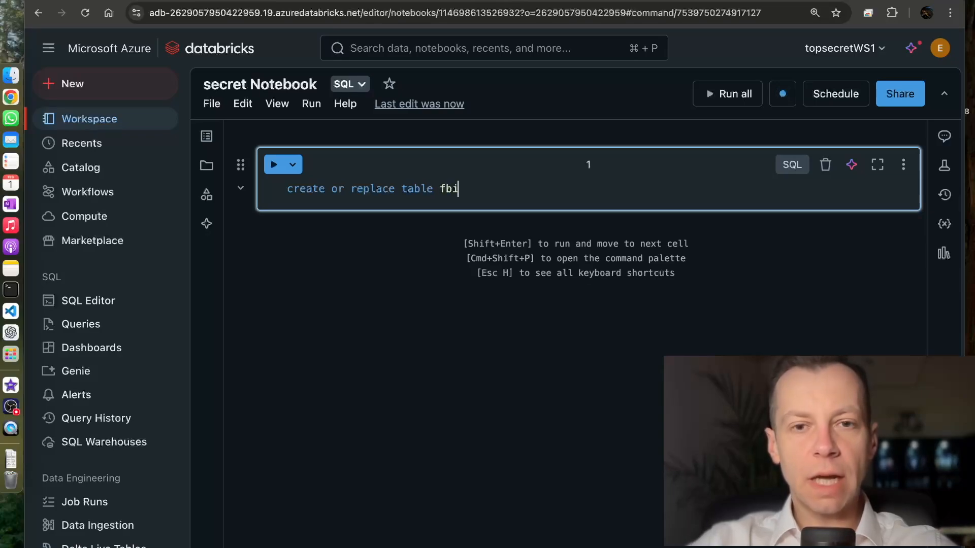
{"action": "type", "text": ".sli"}
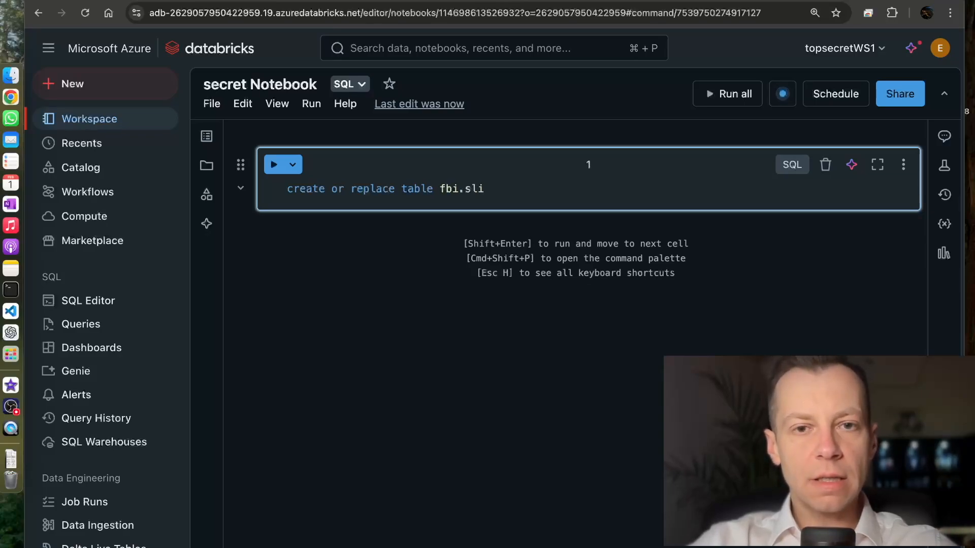
{"action": "key", "text": "BackSpace"}
{"action": "key", "text": "BackSpace"}
{"action": "type", "text": "ilver"}
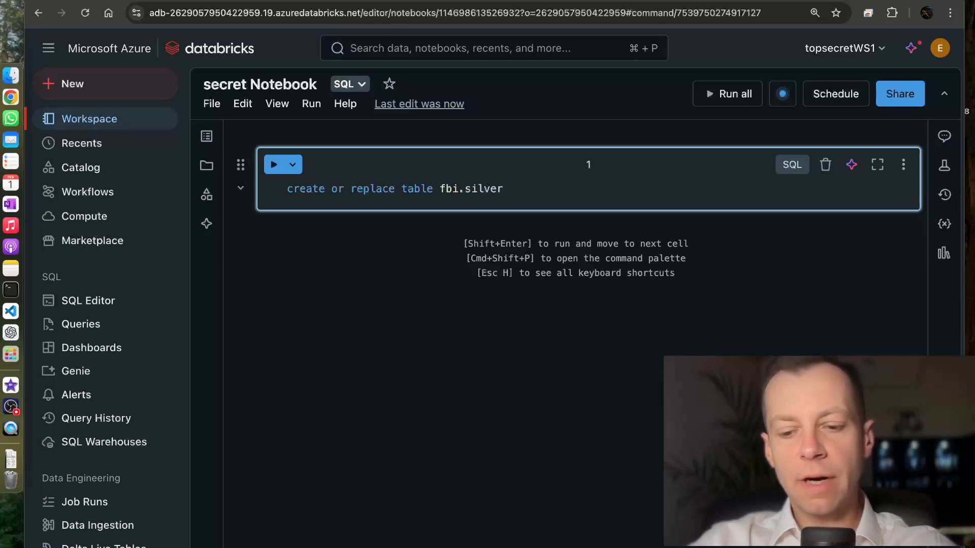
{"action": "type", "text": ".xyz as"}
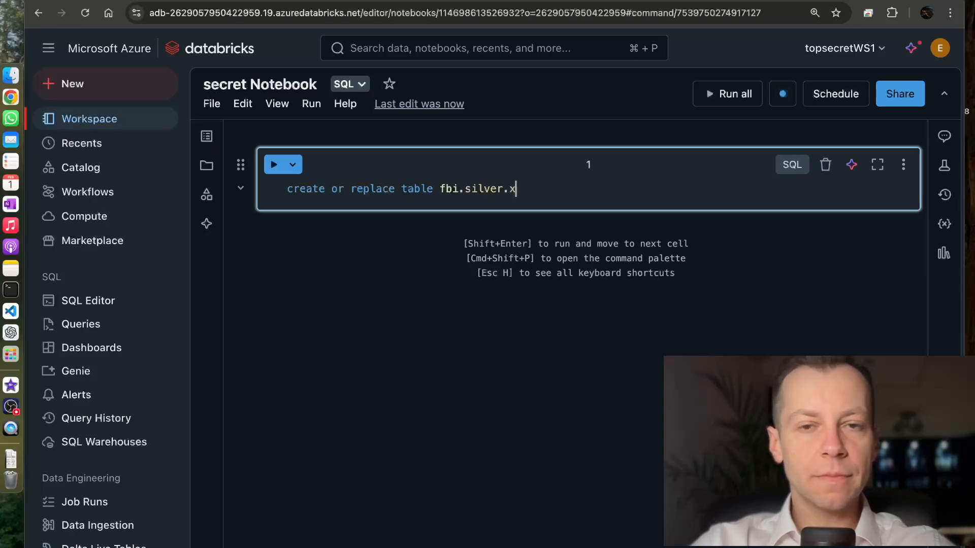
{"action": "key", "text": "Return"}
{"action": "type", "text": "select 1 as one, 2 as two, 3 as three"}
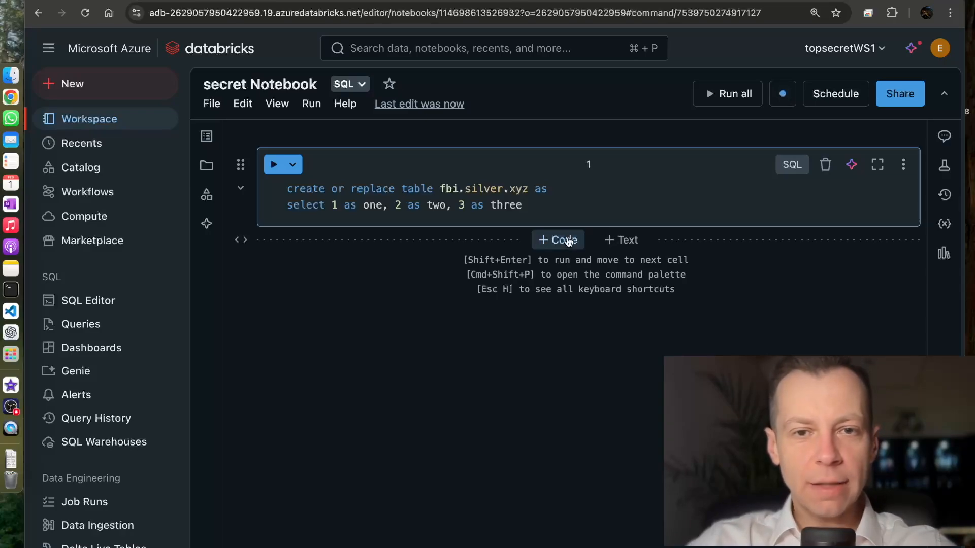
- Add a second cell with "create or replace table fbi.silver.xyzNext as select * fbi.silver.xyz" and run all cells
{"action": "left_click", "coordinate": [561, 239]}
{"action": "type", "text": "create or replace table fbi.silver.xyzNext as"}
{"action": "key", "text": "Return"}
{"action": "type", "text": "select *"}
{"action": "key", "text": "Return"}
{"action": "type", "text": "fbi.silver.xyz"}
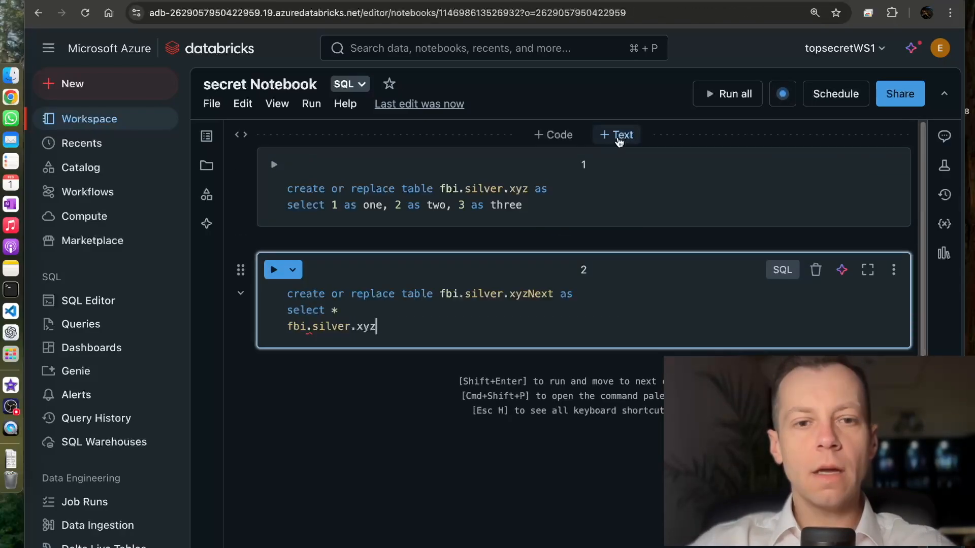
{"action": "left_click", "coordinate": [721, 95]}
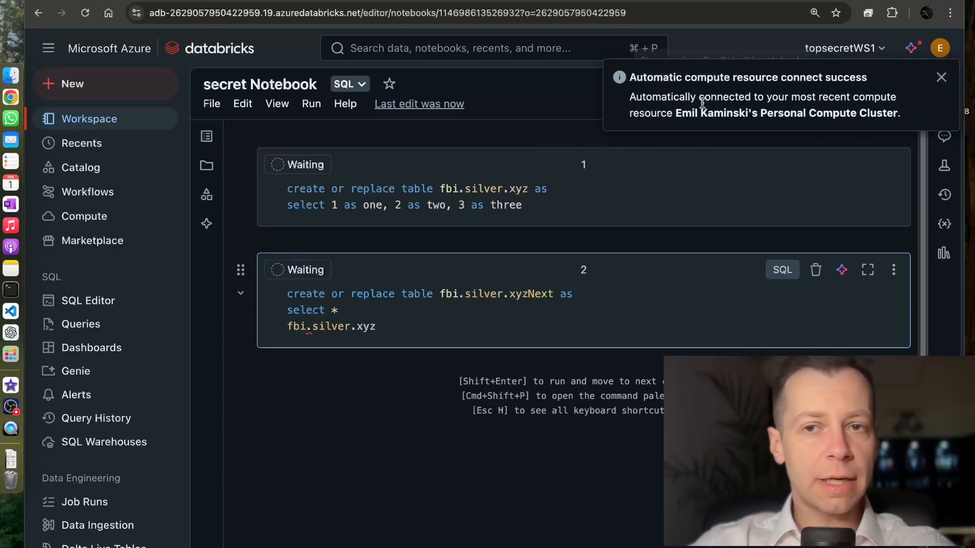
{"action": "left_click", "coordinate": [939, 78]}
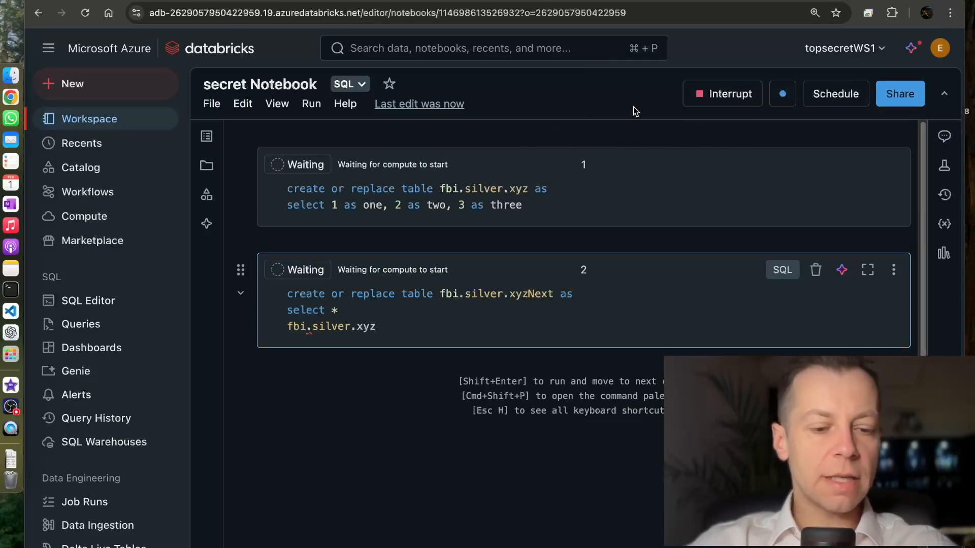
- Start a new all-purpose compute and apply the Personal Compute policy
{"action": "left_click", "coordinate": [117, 216]}
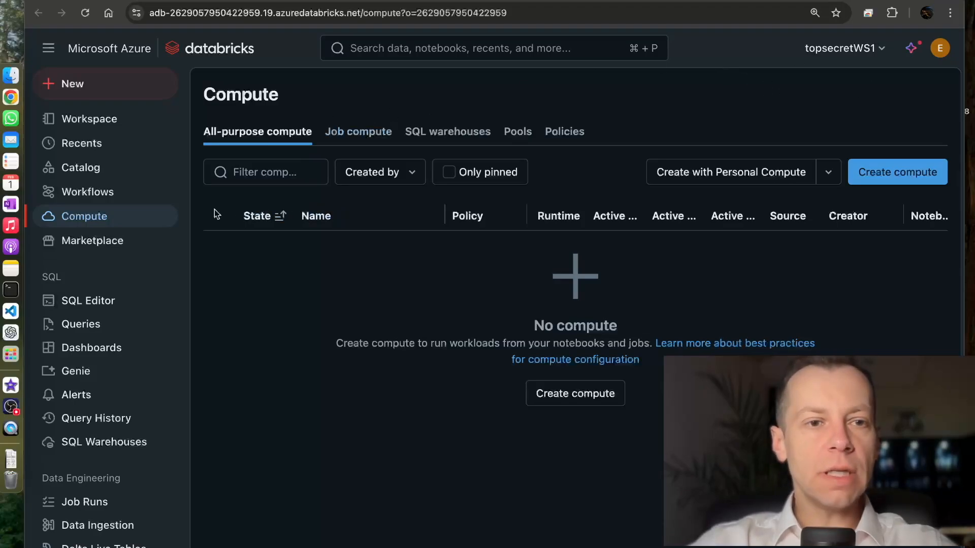
{"action": "left_click", "coordinate": [863, 173]}
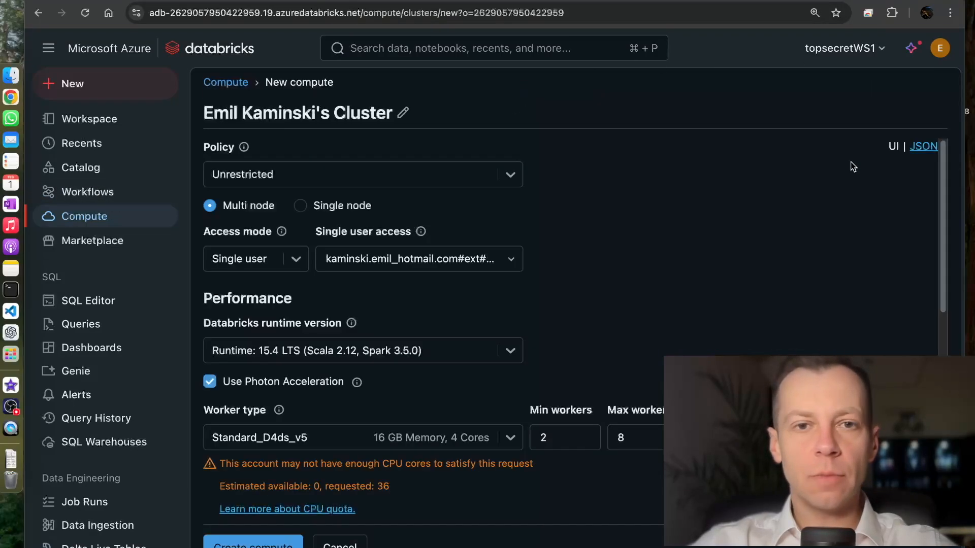
{"action": "left_click", "coordinate": [510, 175]}
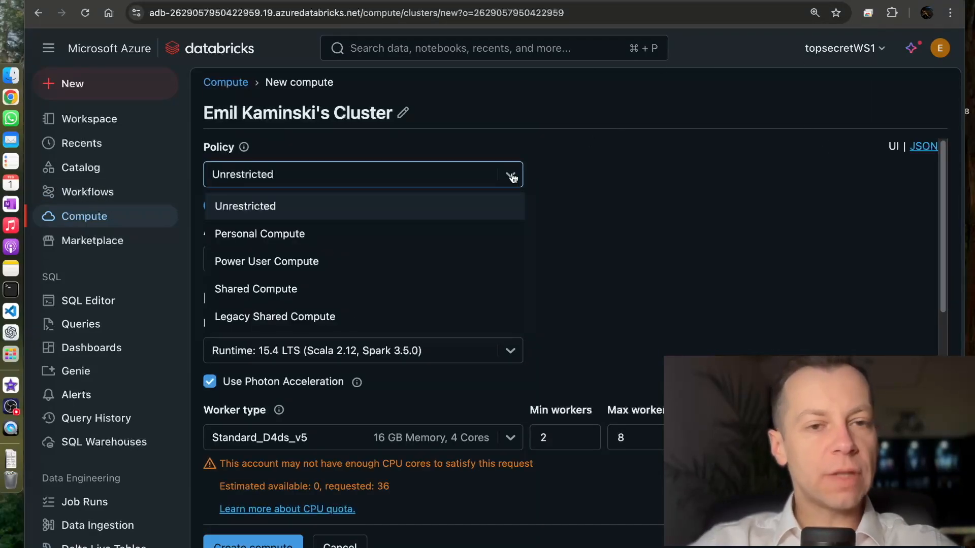
{"action": "left_click", "coordinate": [389, 232]}
{"action": "left_click", "coordinate": [695, 332]}
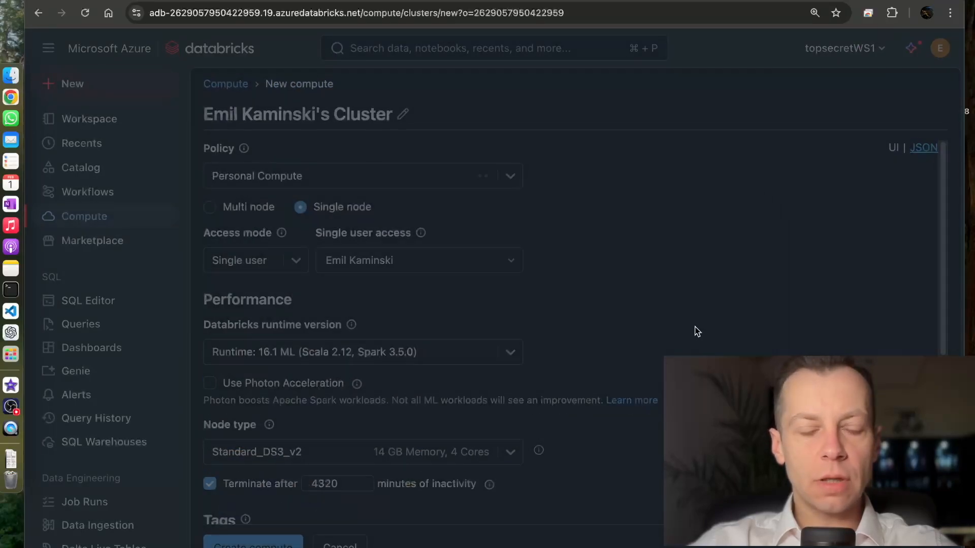
- Review the available compute policies and check the Personal Compute summary for Unity Catalog support
{"action": "left_click", "coordinate": [483, 177]}
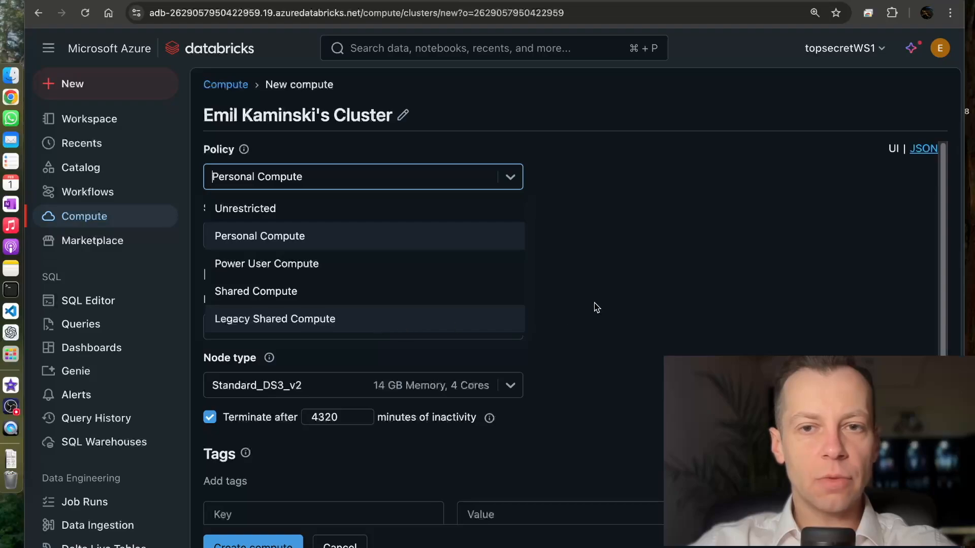
{"action": "left_click", "coordinate": [617, 285]}
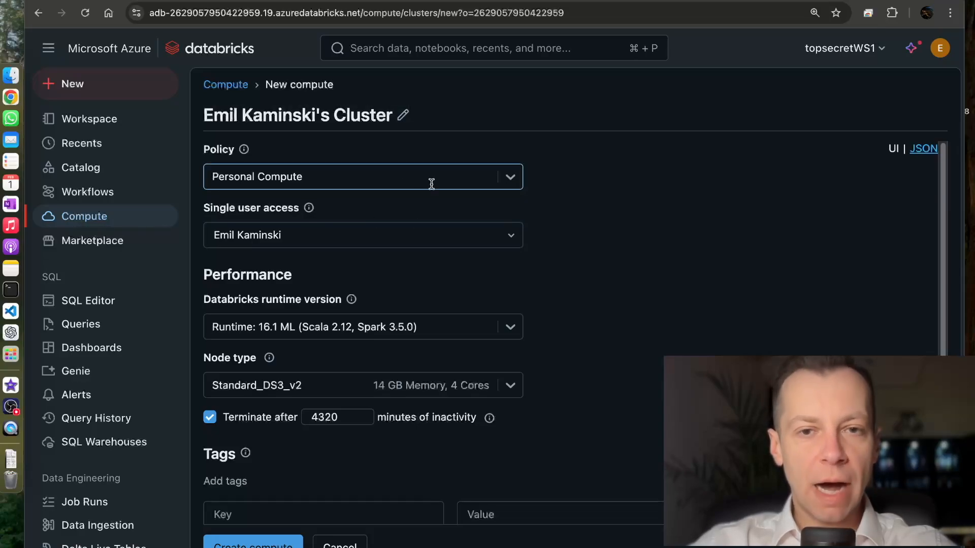
{"action": "scroll", "coordinate": [631, 265], "scroll_direction": "down", "scroll_amount": 5}
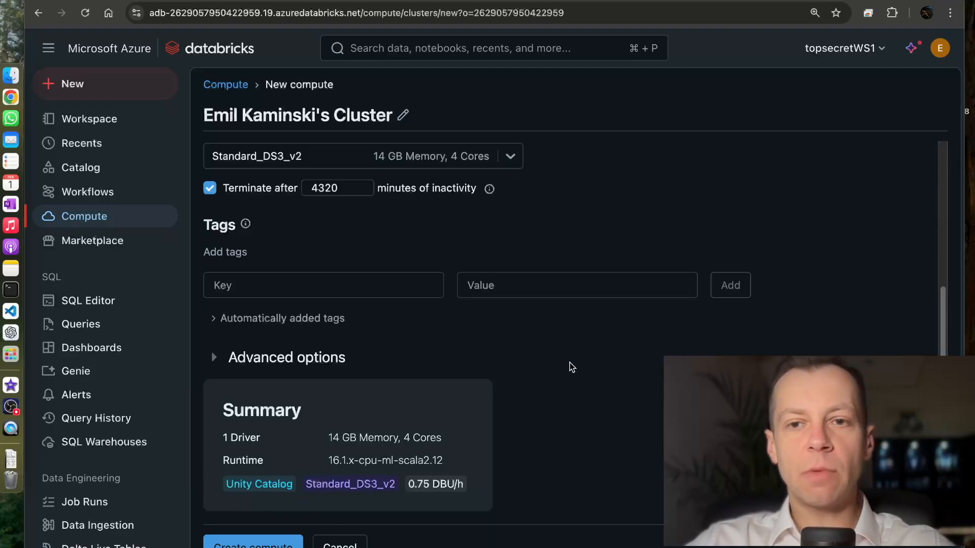
{"action": "scroll", "coordinate": [571, 369], "scroll_direction": "up", "scroll_amount": 5}
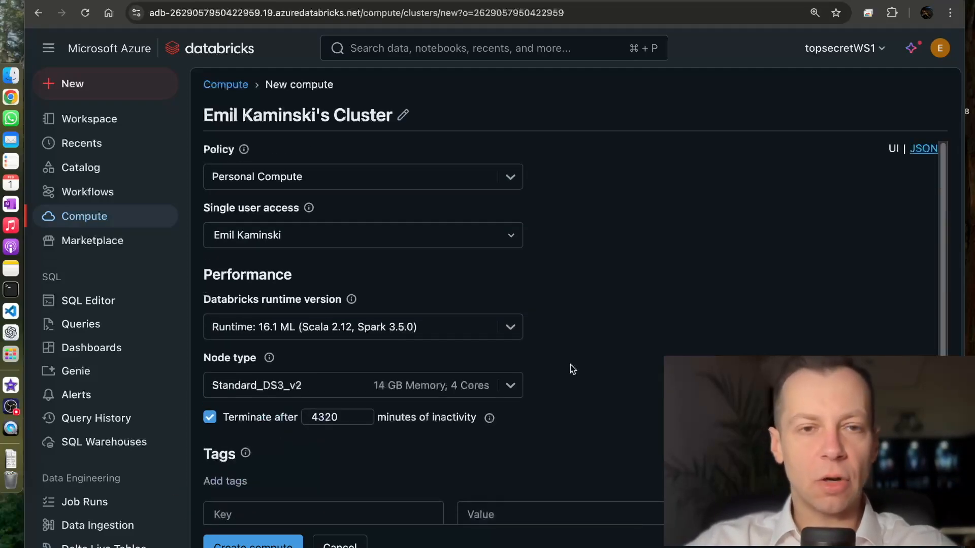
- Try the Legacy Shared Compute policy and check its summary for Unity Catalog support
{"action": "left_click", "coordinate": [511, 185]}
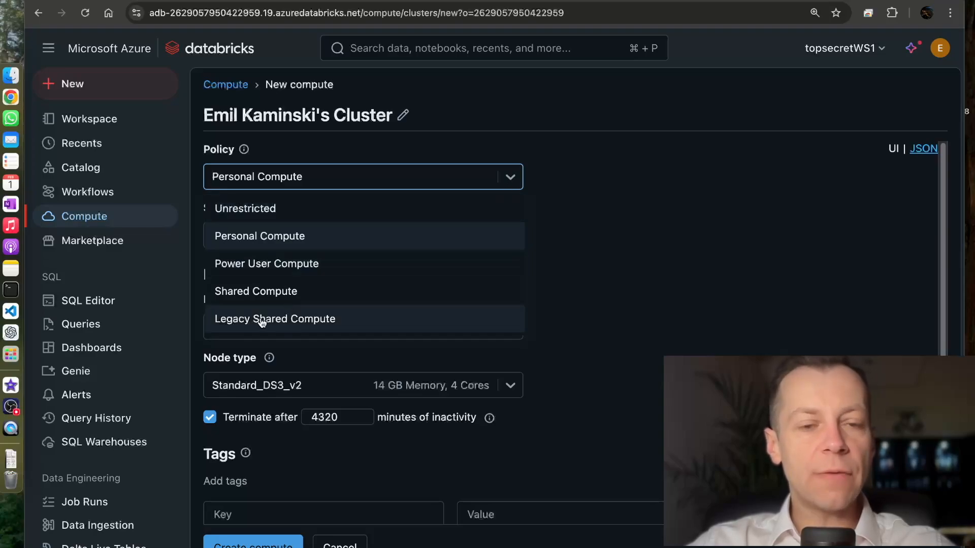
{"action": "left_click", "coordinate": [311, 320]}
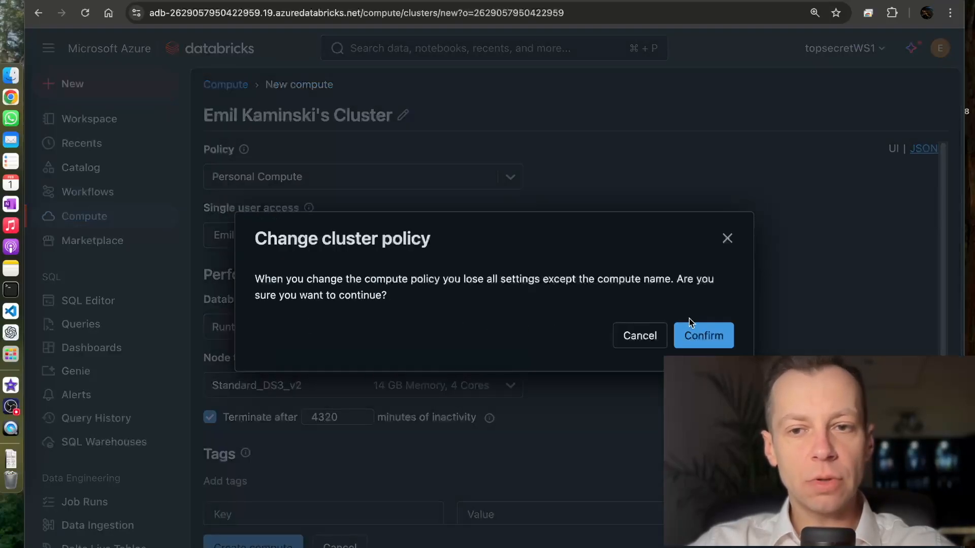
{"action": "left_click", "coordinate": [702, 335]}
{"action": "scroll", "coordinate": [684, 340], "scroll_direction": "down", "scroll_amount": 5}
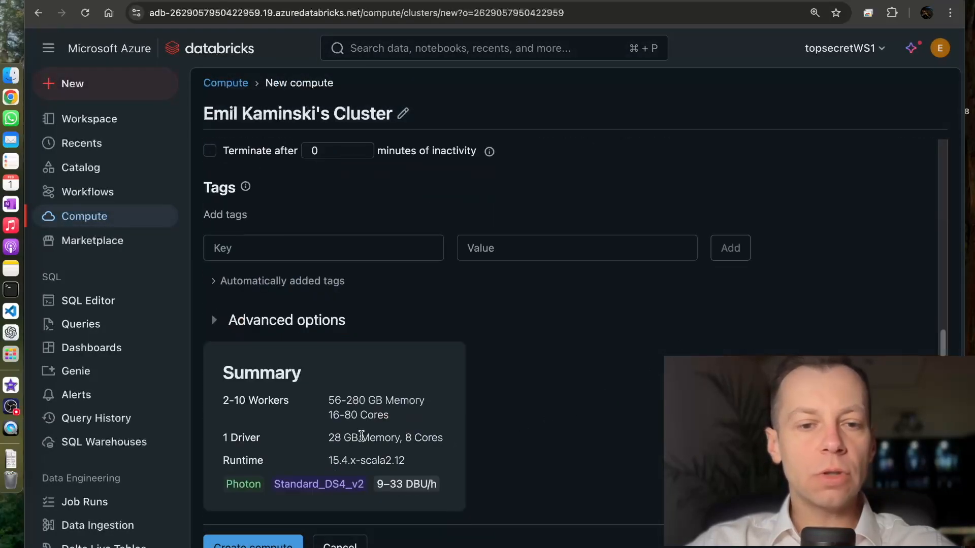
{"action": "scroll", "coordinate": [583, 372], "scroll_direction": "up", "scroll_amount": 5}
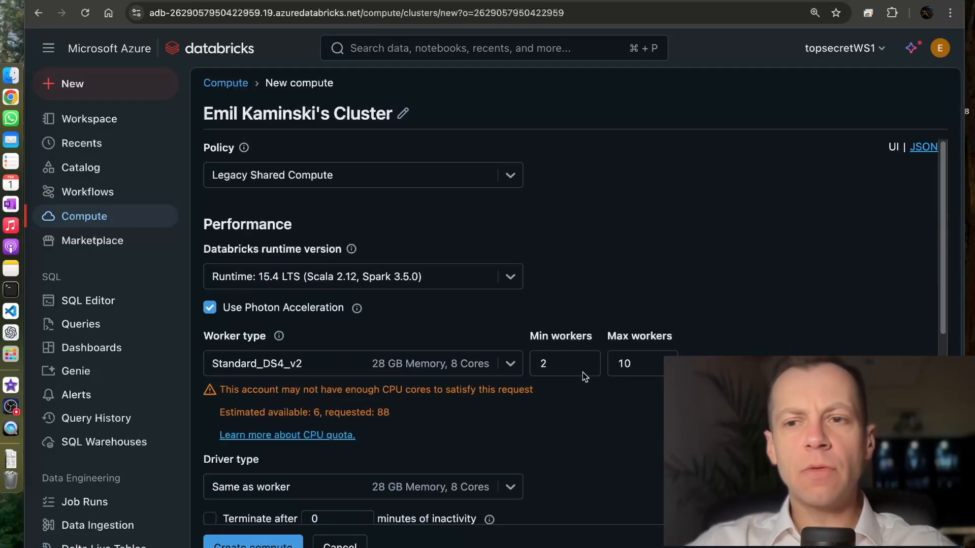
- Create a Personal Compute cluster named "small compute" with Standard_DS3_v2 that terminates after 30 minutes of inactivity
{"action": "left_click", "coordinate": [507, 178]}
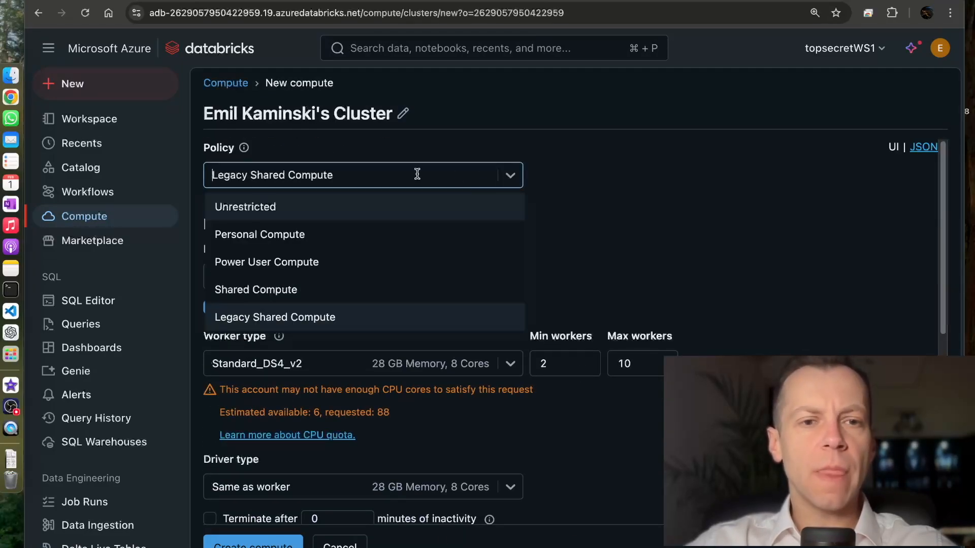
{"action": "left_click", "coordinate": [333, 245]}
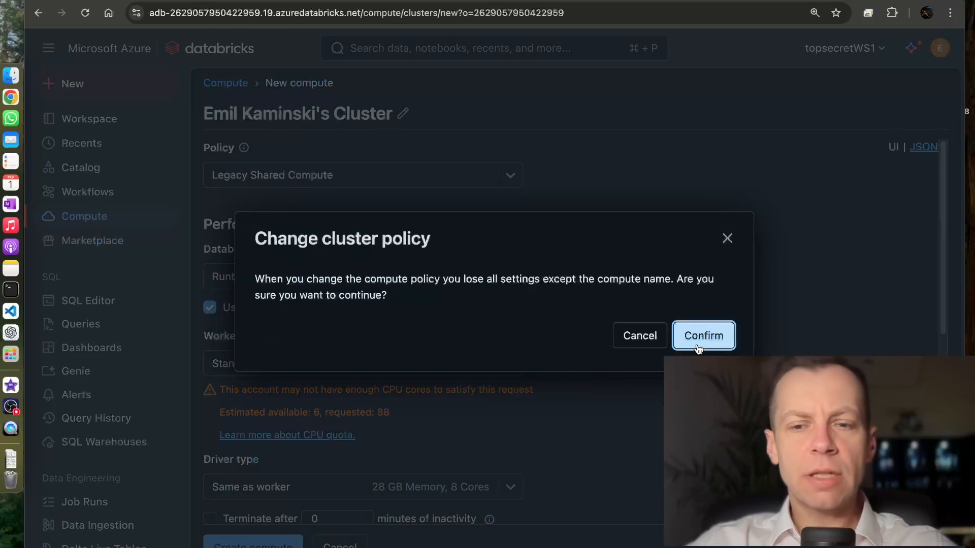
{"action": "left_click", "coordinate": [698, 339]}
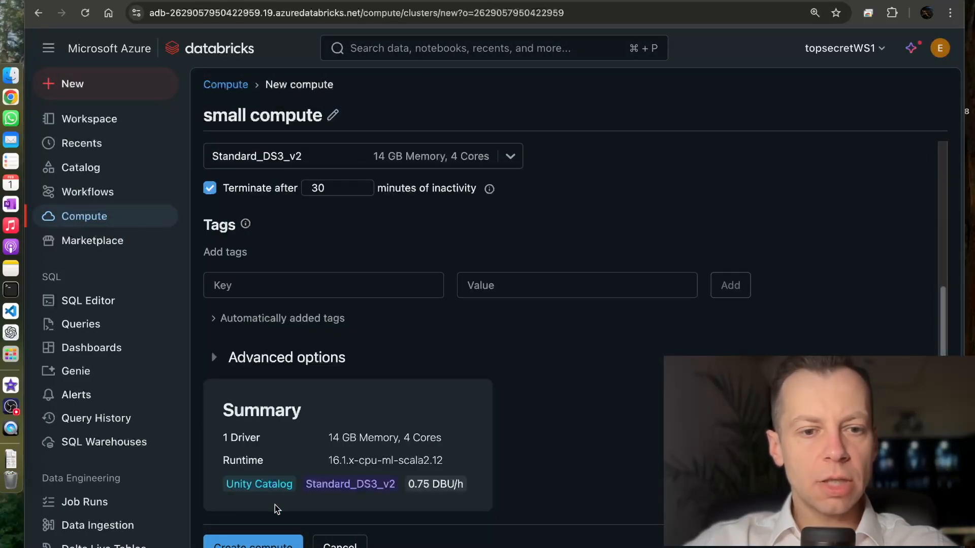
{"action": "left_click", "coordinate": [256, 545]}
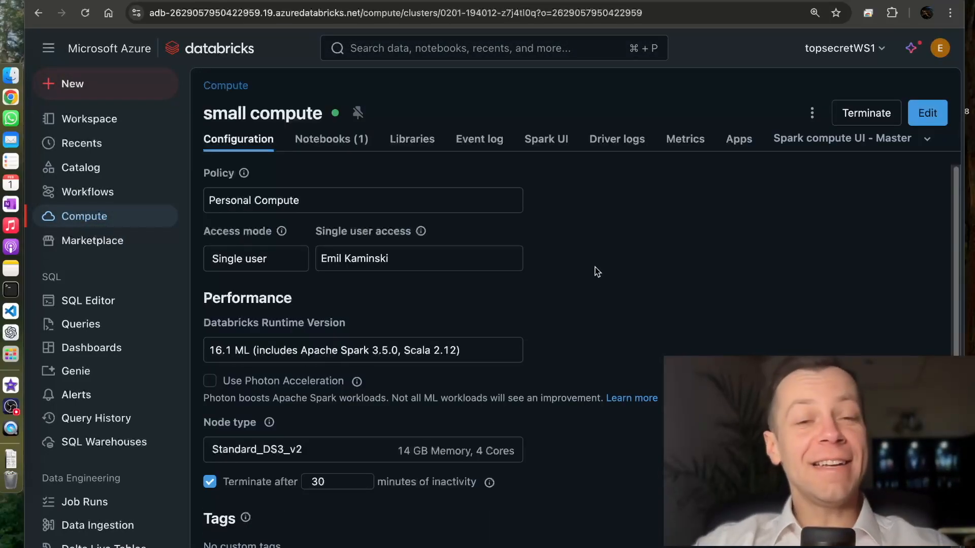
- Reopen secret Notebook from the workspace, check its attached compute, and run all cells
{"action": "left_click", "coordinate": [93, 126]}
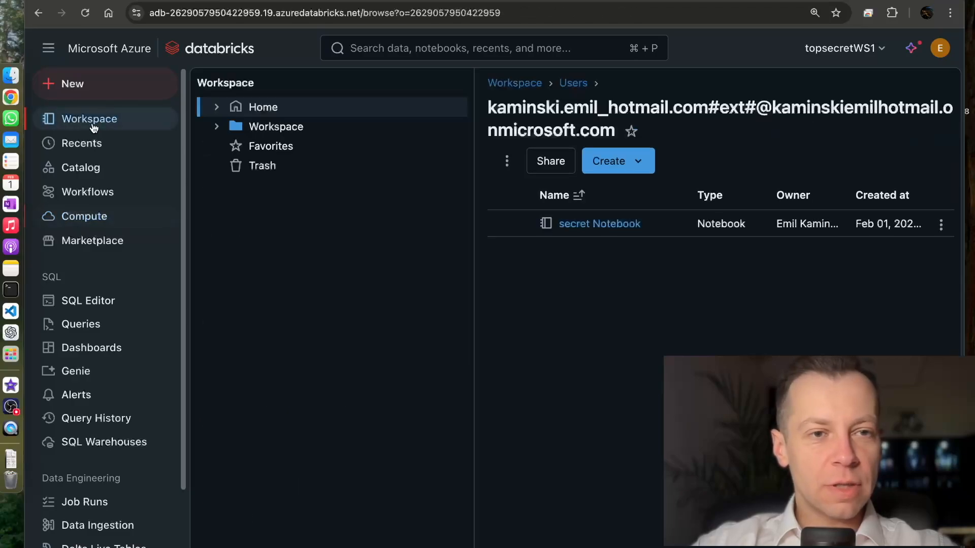
{"action": "left_click", "coordinate": [611, 223]}
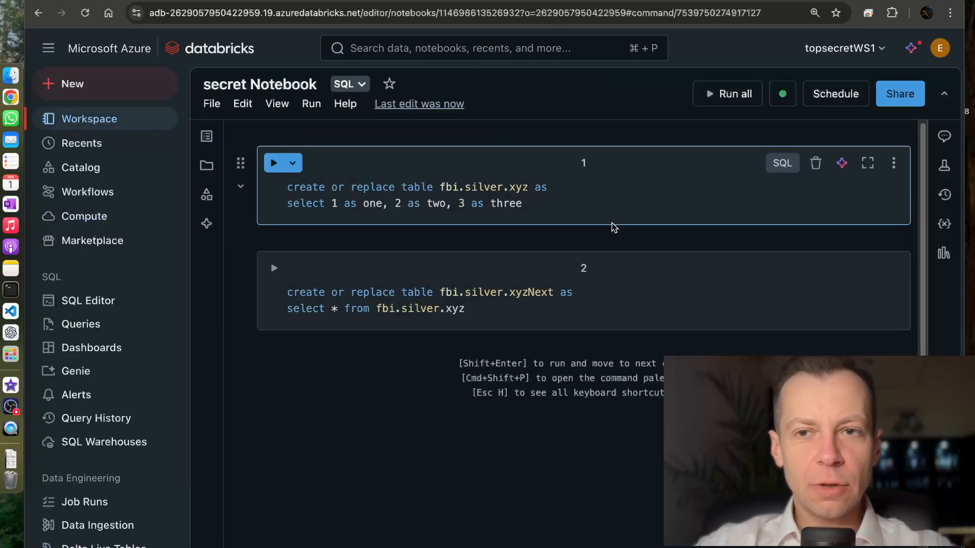
{"action": "left_click", "coordinate": [783, 94]}
{"action": "mouse_move", "coordinate": [518, 158]}
{"action": "left_click", "coordinate": [629, 81]}
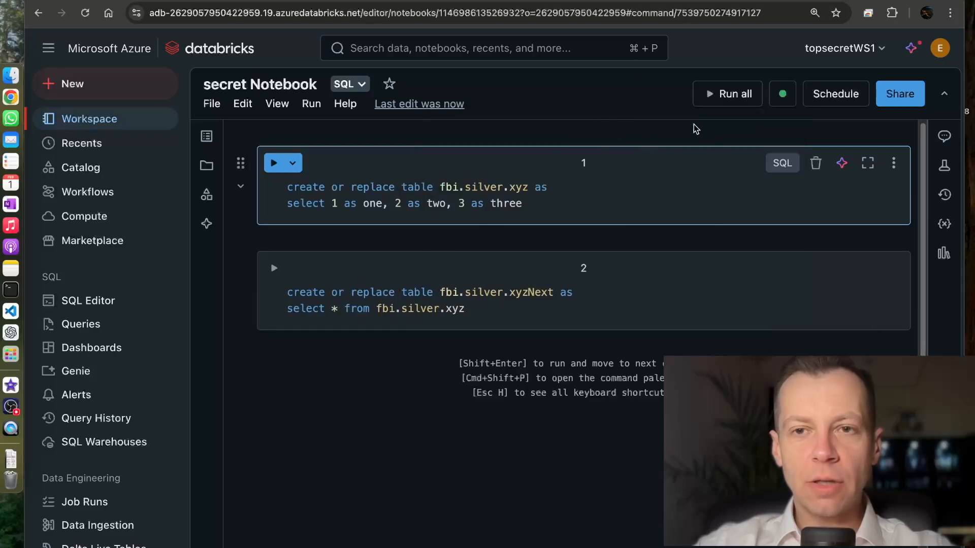
{"action": "left_click", "coordinate": [739, 94]}
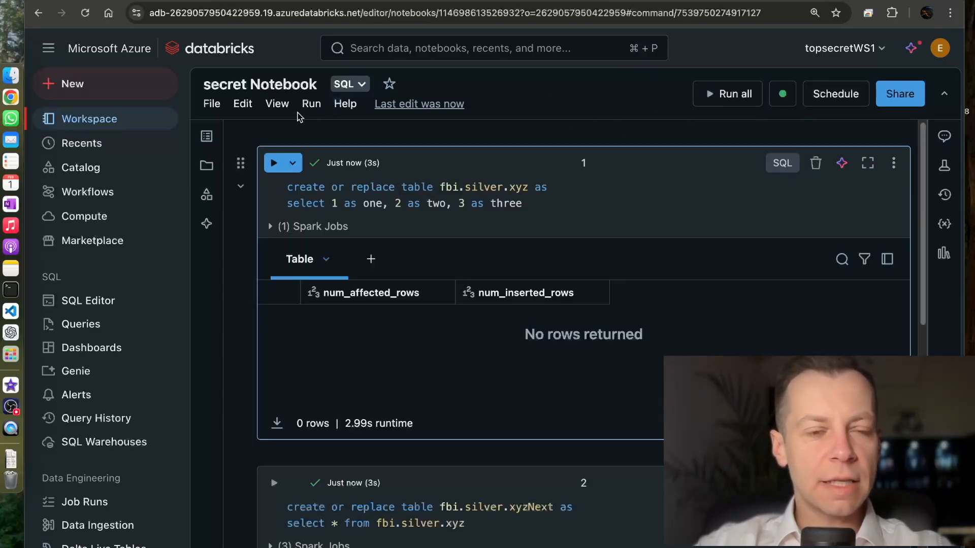
- Browse the main and fbi catalogs and open the xyz table in the fbi silver schema
{"action": "left_click", "coordinate": [85, 165]}
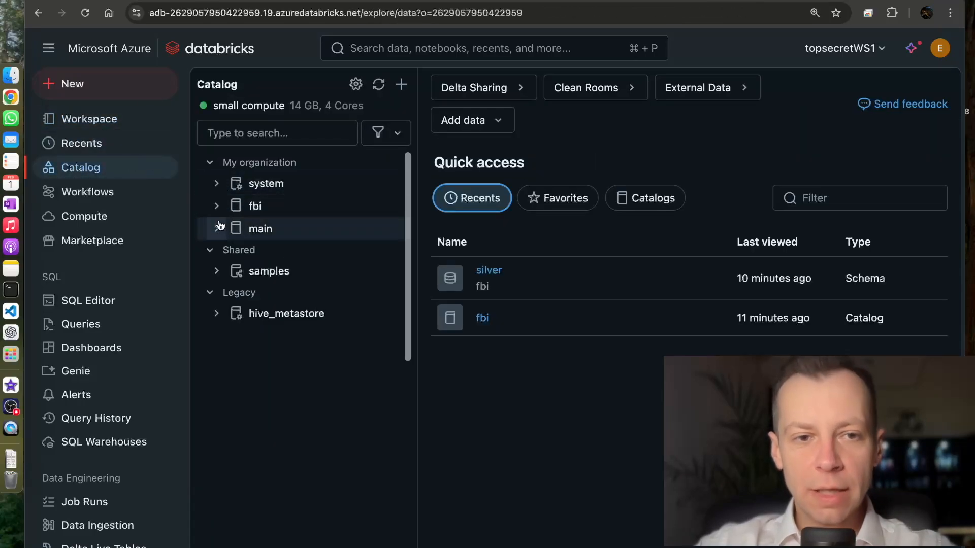
{"action": "left_click", "coordinate": [219, 227]}
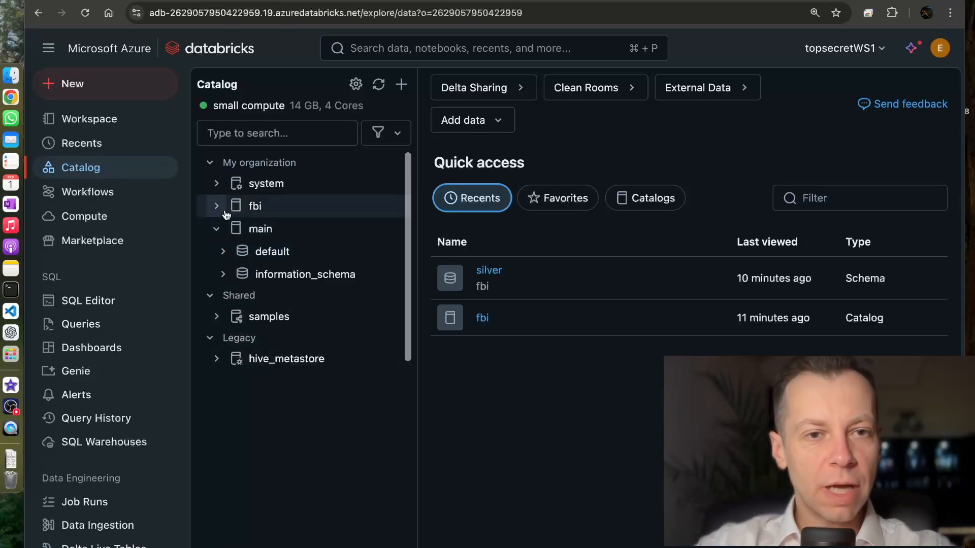
{"action": "left_click", "coordinate": [215, 206]}
{"action": "left_click", "coordinate": [223, 274]}
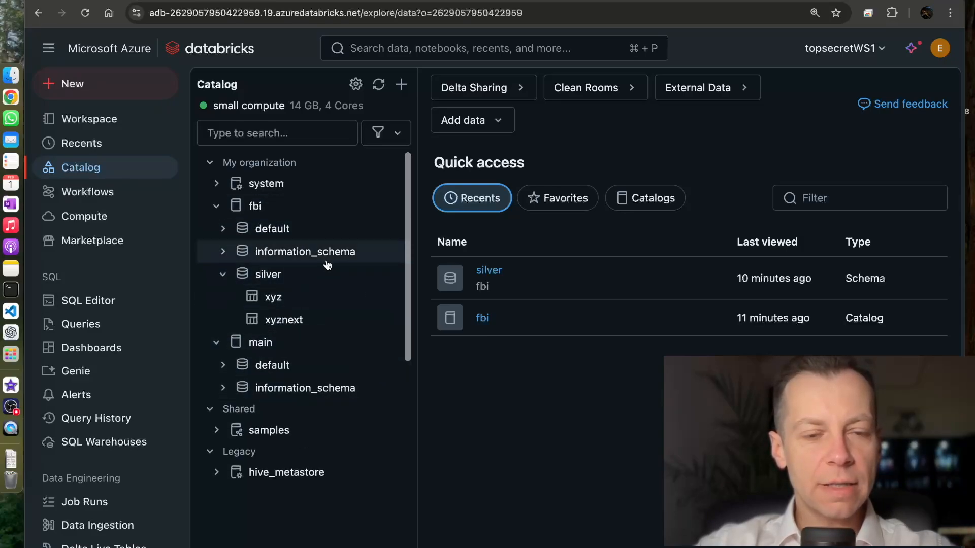
{"action": "left_click", "coordinate": [305, 306]}
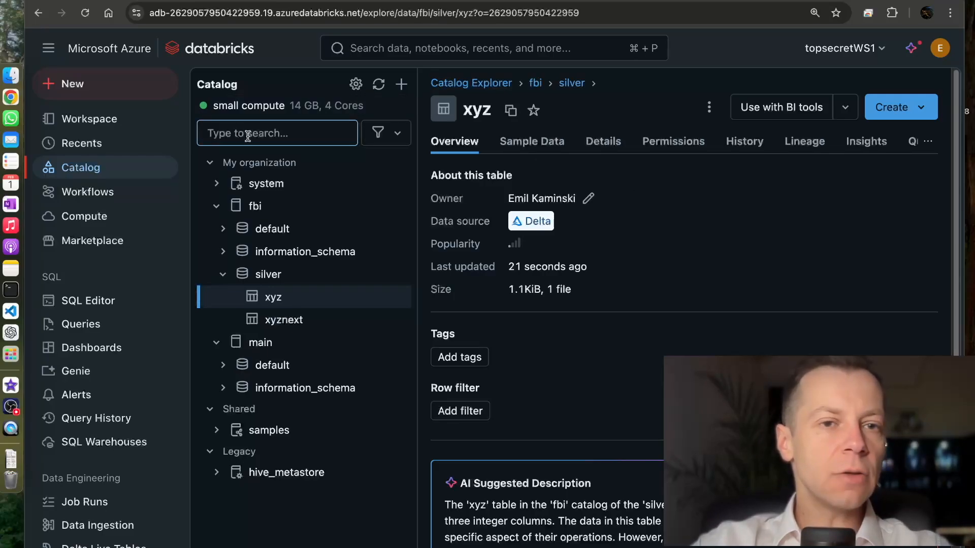
- Search the whole workspace for "xyz" and review the matching tables and notebooks
{"action": "left_click", "coordinate": [447, 49]}
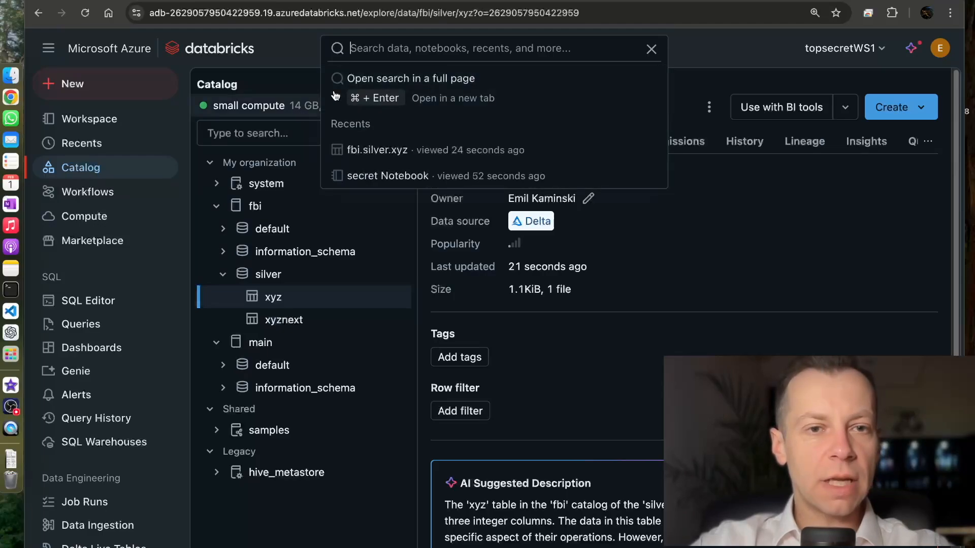
{"action": "type", "text": "xyz"}
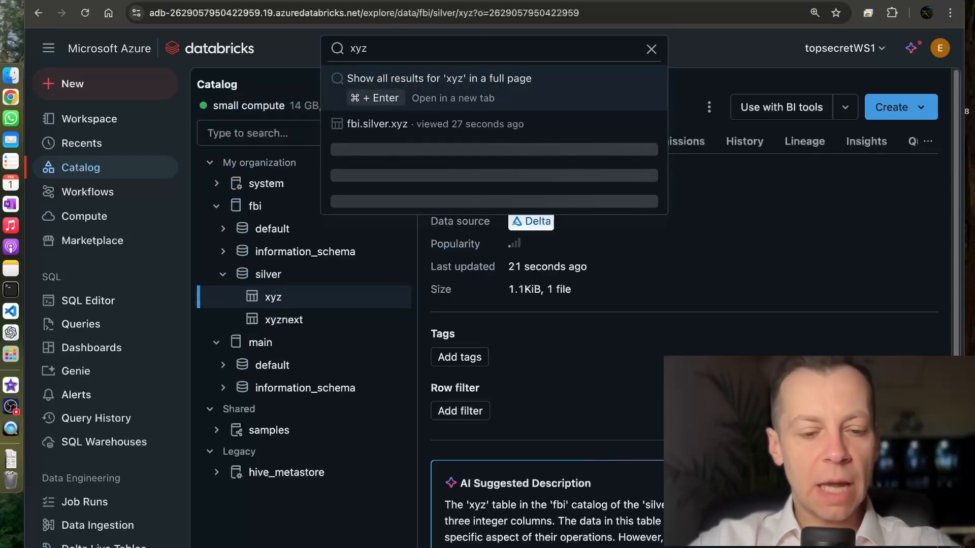
{"action": "key", "text": "Return"}
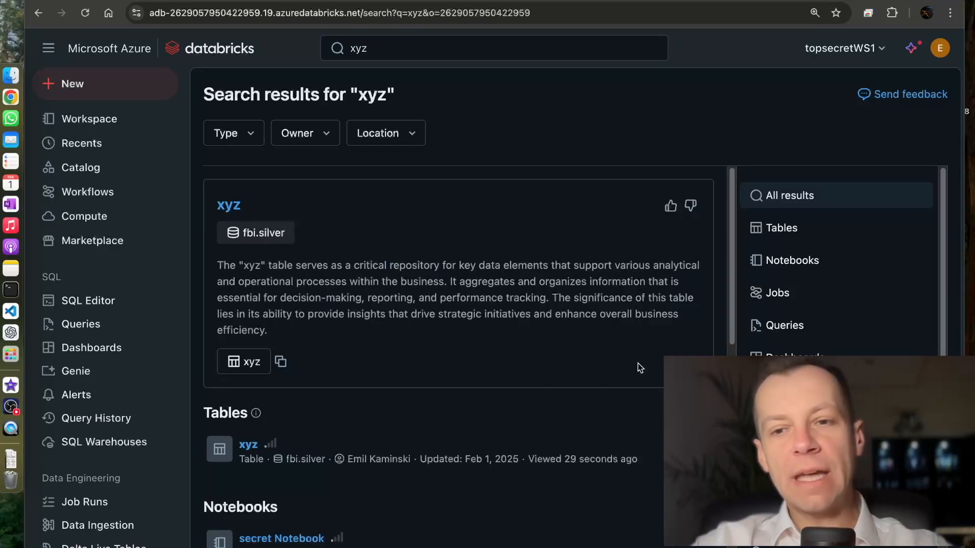
{"action": "scroll", "coordinate": [358, 464], "scroll_direction": "down", "scroll_amount": 3}
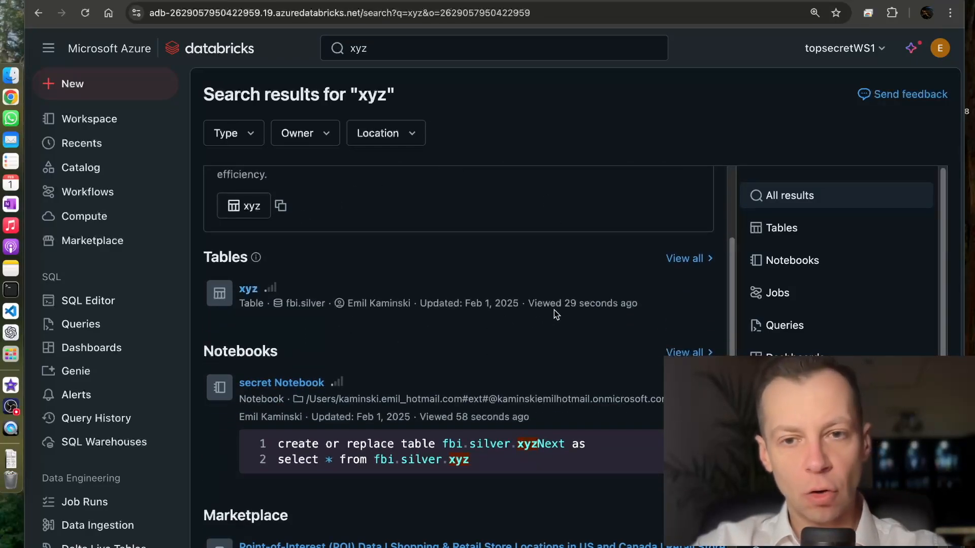
{"action": "scroll", "coordinate": [463, 287], "scroll_direction": "up", "scroll_amount": 3}
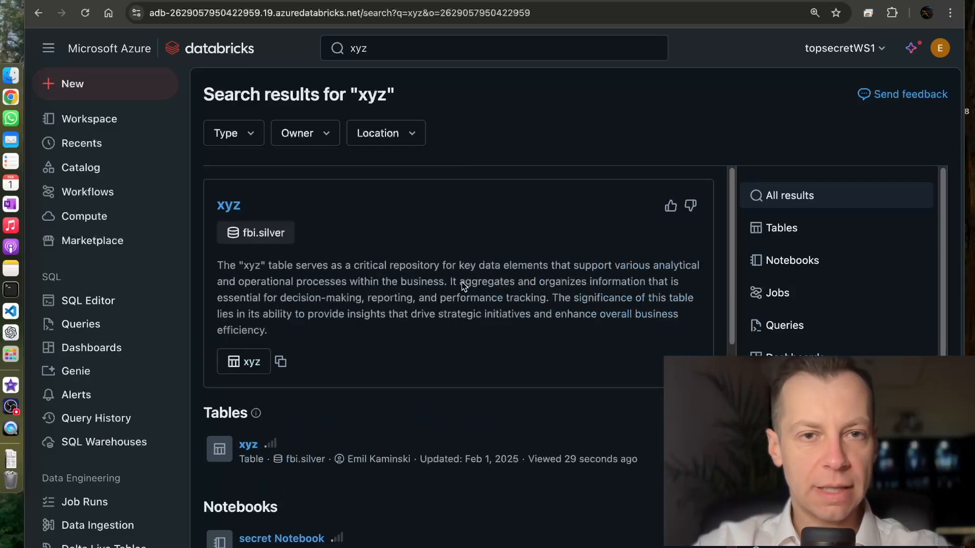
{"action": "left_click", "coordinate": [358, 46]}
- Filter the catalog tree by "xyz", then clear the filter
{"action": "left_click", "coordinate": [91, 170]}
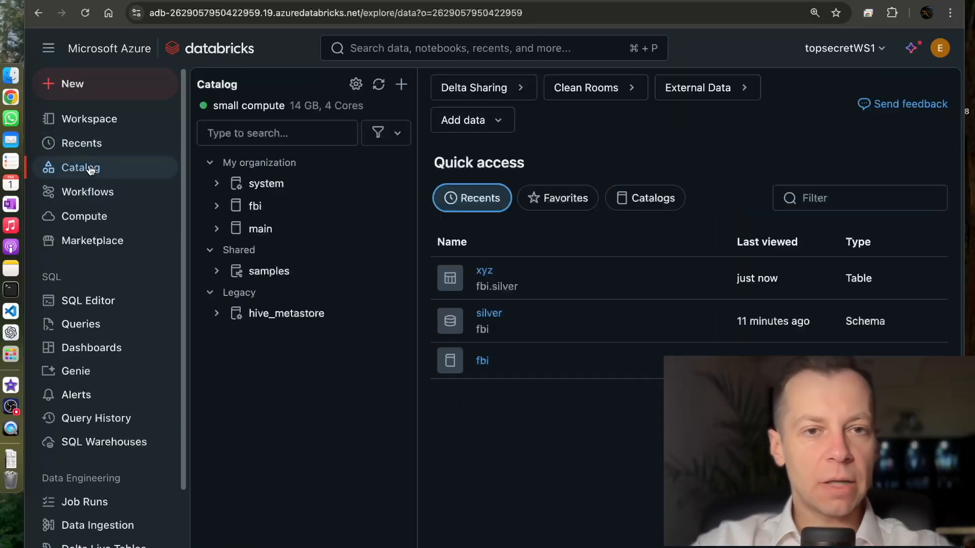
{"action": "left_click", "coordinate": [278, 134]}
{"action": "type", "text": "xyz"}
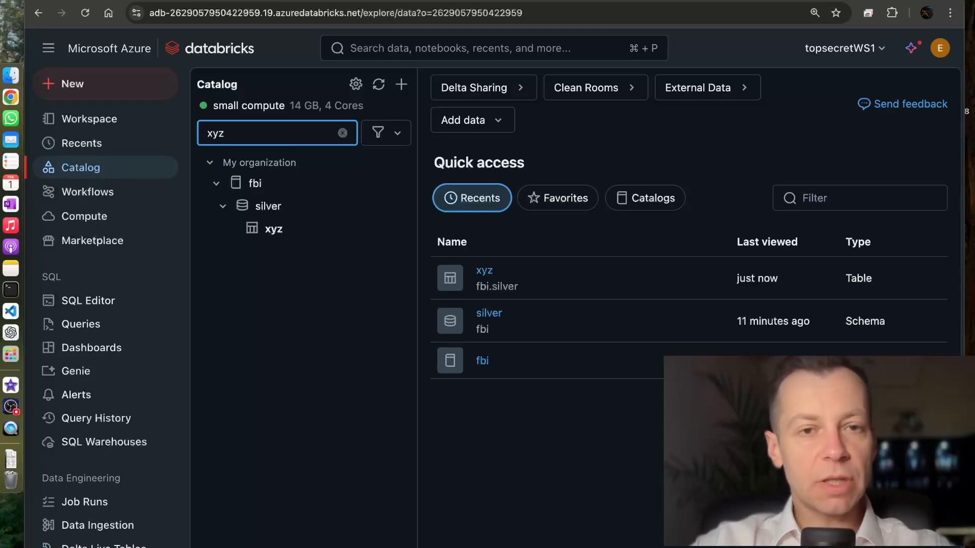
{"action": "left_click", "coordinate": [342, 133]}
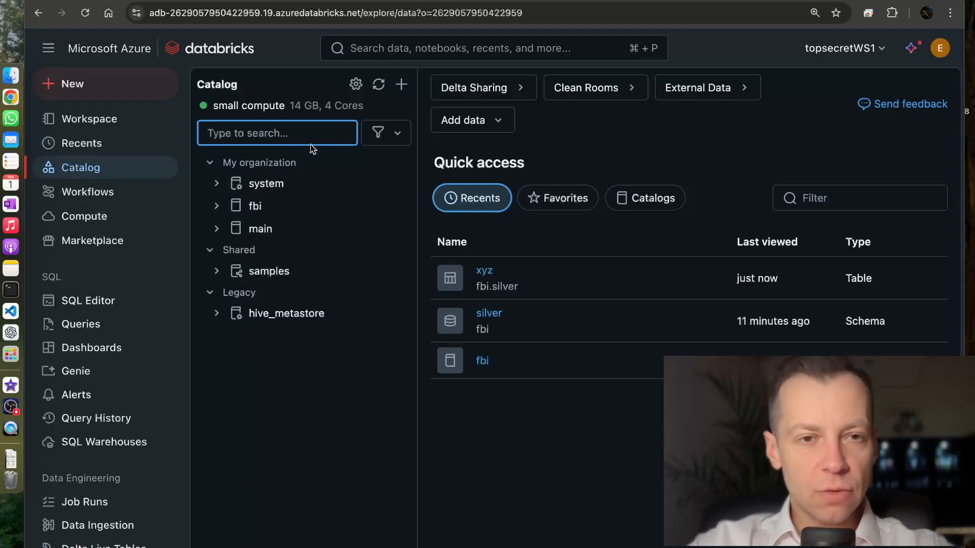
- Open the fbi.silver.xyz table and examine its suggested description and column list
{"action": "left_click", "coordinate": [217, 206]}
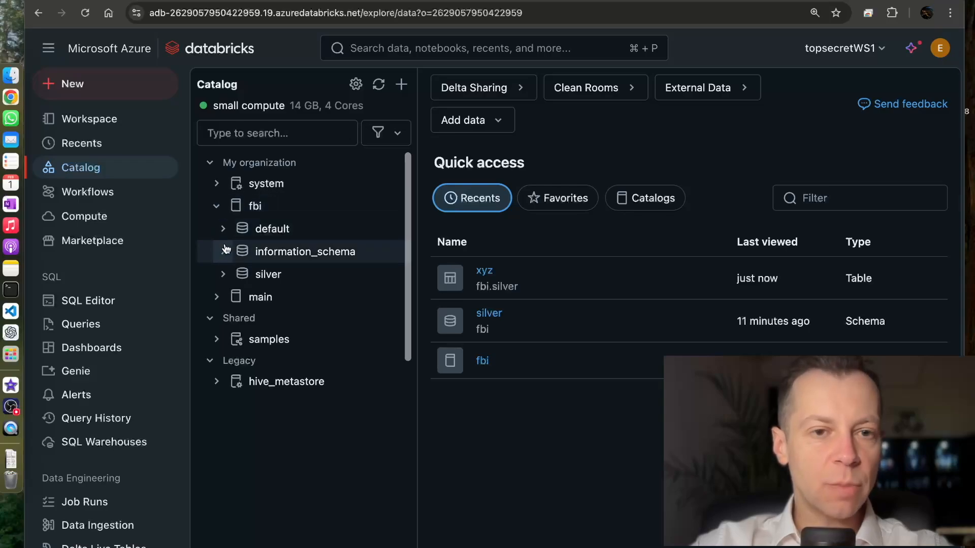
{"action": "left_click", "coordinate": [223, 274]}
{"action": "left_click", "coordinate": [262, 300]}
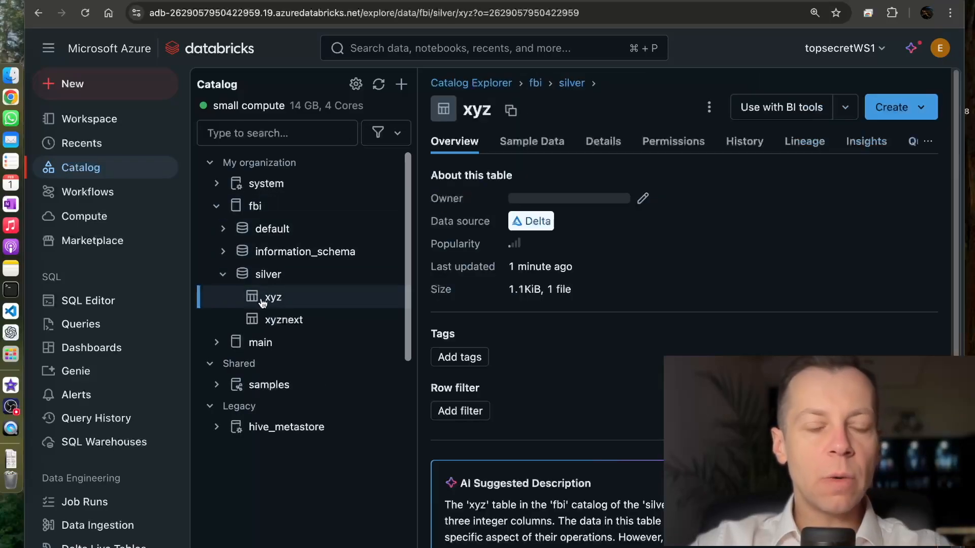
{"action": "scroll", "coordinate": [654, 327], "scroll_direction": "down", "scroll_amount": 5}
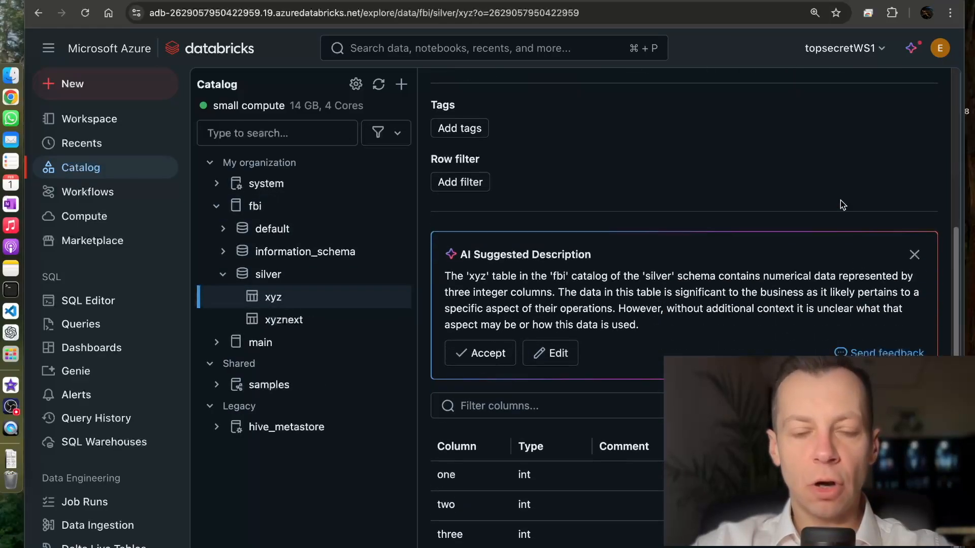
- Add the comment "Id of secret agent" to column one of the fbi.silver.xyz table
{"action": "scroll", "coordinate": [508, 330], "scroll_direction": "up", "scroll_amount": 5}
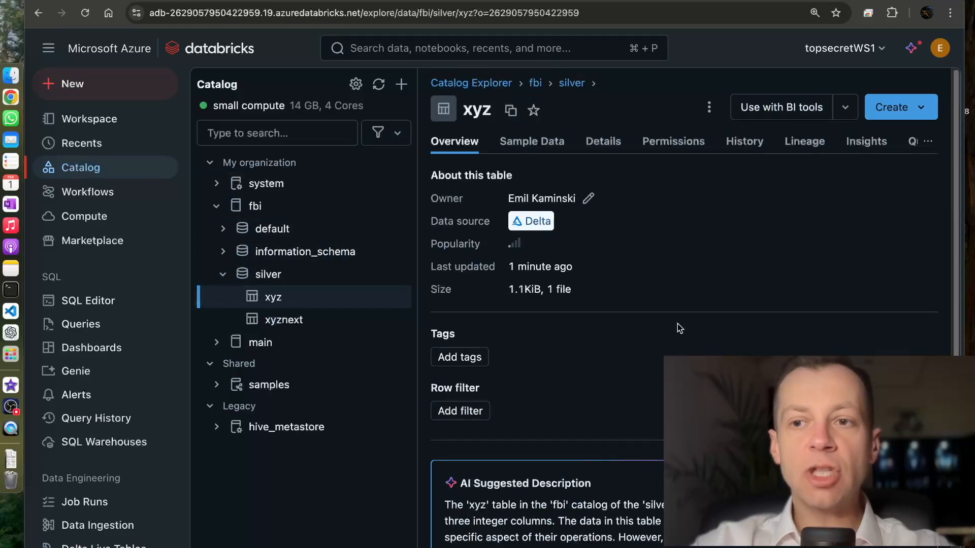
{"action": "scroll", "coordinate": [677, 324], "scroll_direction": "down", "scroll_amount": 5}
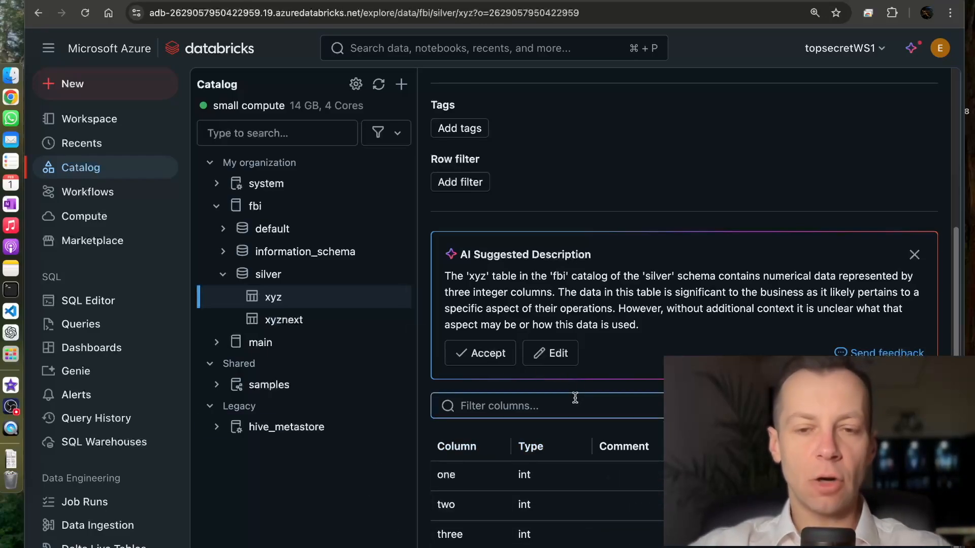
{"action": "mouse_move", "coordinate": [629, 473]}
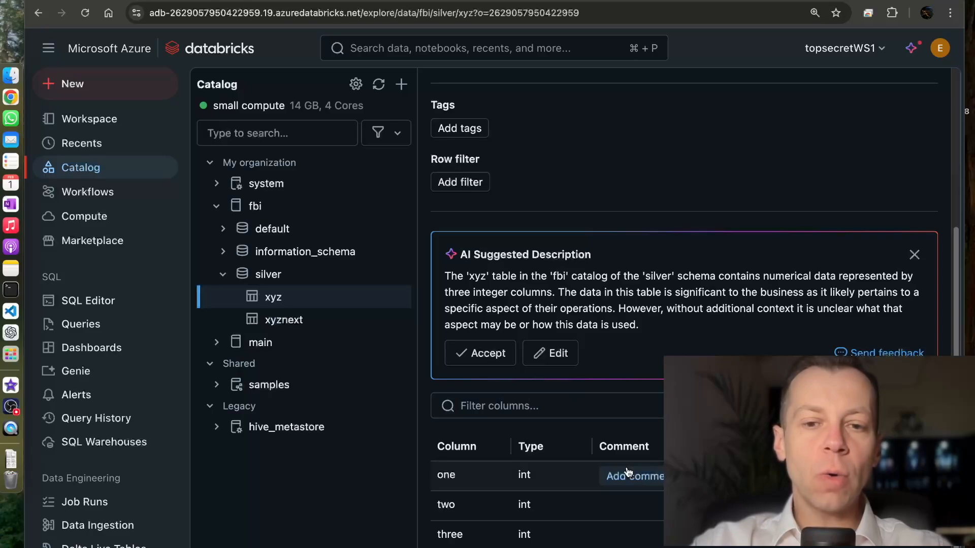
{"action": "left_click", "coordinate": [623, 479]}
{"action": "type", "text": "Id "}
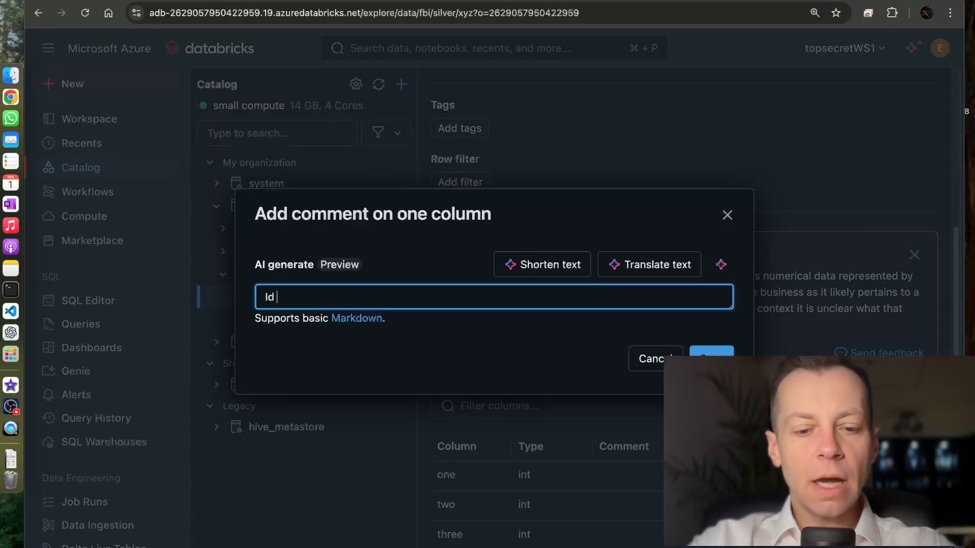
{"action": "type", "text": "of secret agent"}
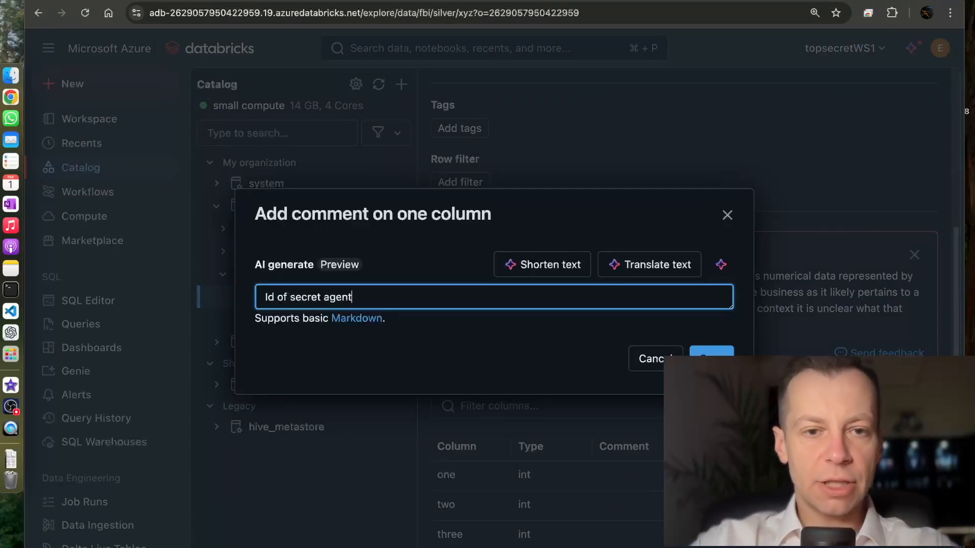
{"action": "key", "text": "Return"}
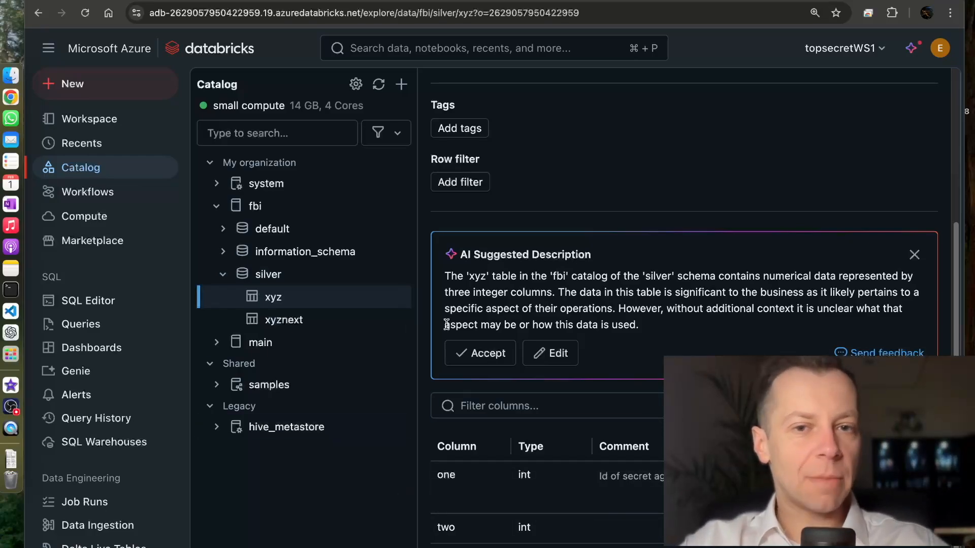
{"action": "scroll", "coordinate": [435, 333], "scroll_direction": "up", "scroll_amount": 2}
{"action": "scroll", "coordinate": [435, 332], "scroll_direction": "down", "scroll_amount": 2}
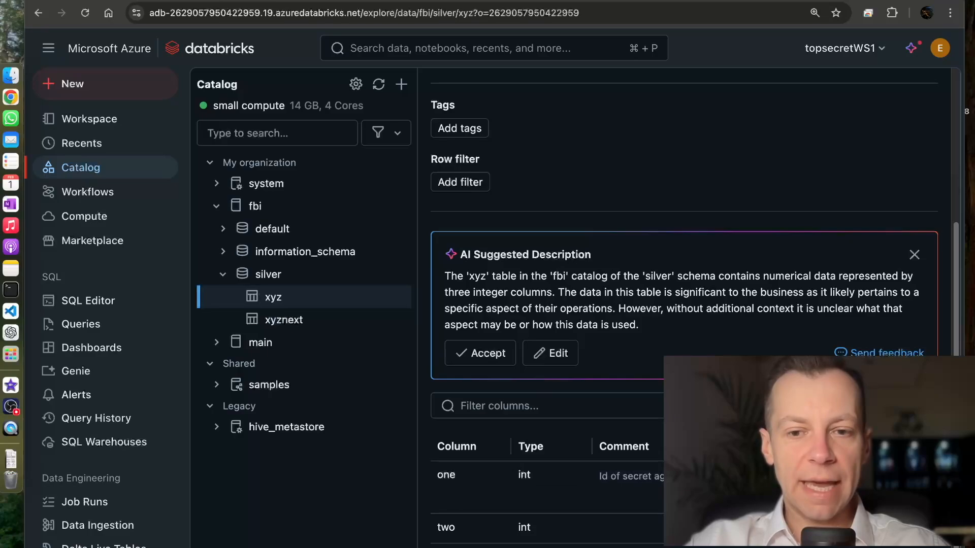
- Search the workspace for "agent", restrict the results to tables, and clear the search text after reviewing the match
{"action": "left_click", "coordinate": [475, 48]}
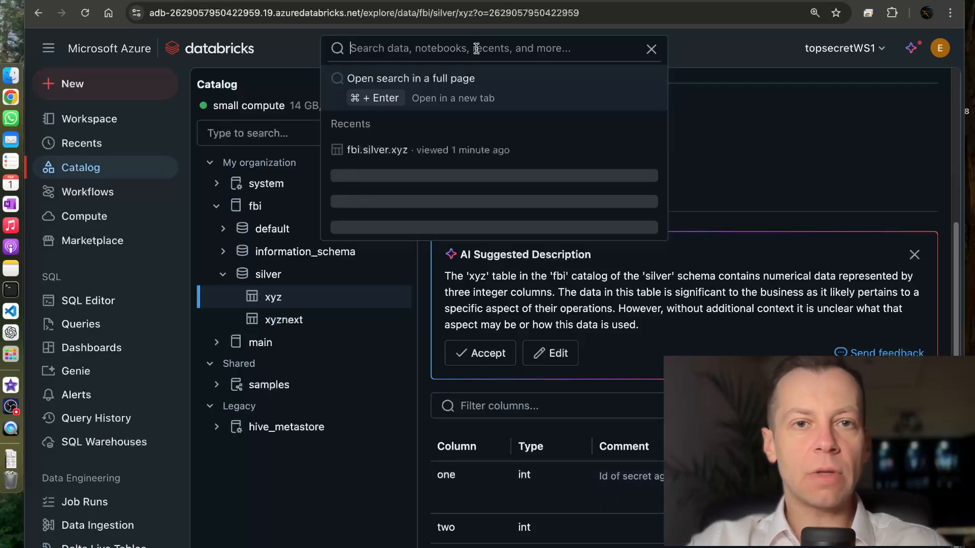
{"action": "type", "text": "agent"}
{"action": "key", "text": "Return"}
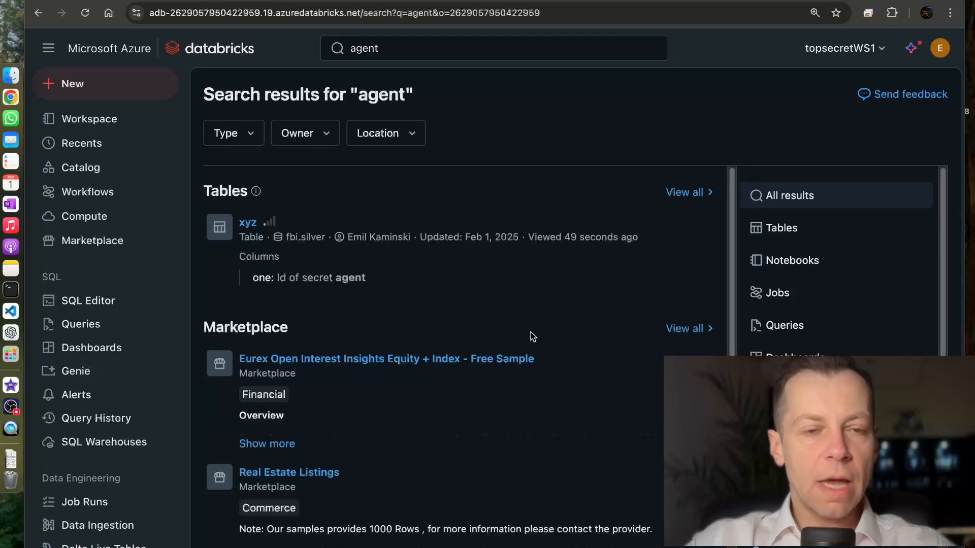
{"action": "left_click", "coordinate": [808, 227]}
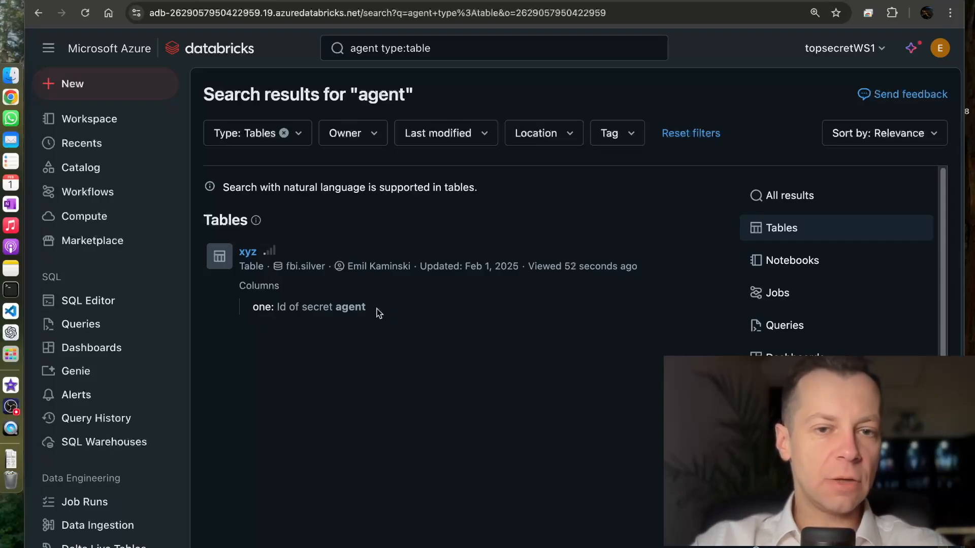
{"action": "mouse_move", "coordinate": [376, 308]}
{"action": "left_mouse_down"}
{"action": "mouse_move", "coordinate": [234, 248]}
{"action": "mouse_move", "coordinate": [206, 216]}
{"action": "mouse_move", "coordinate": [372, 307]}
{"action": "left_mouse_up"}
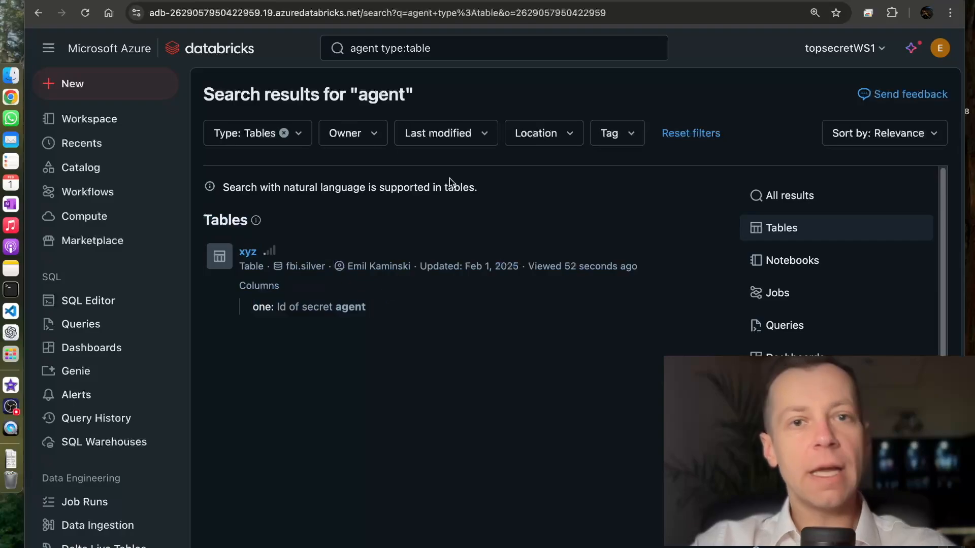
{"action": "left_click", "coordinate": [465, 53]}
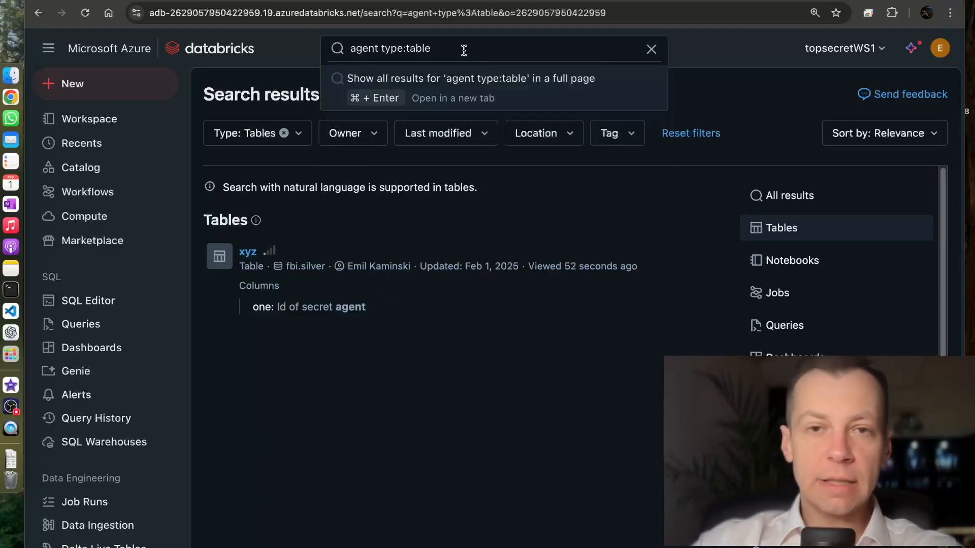
{"action": "left_click", "coordinate": [651, 50]}
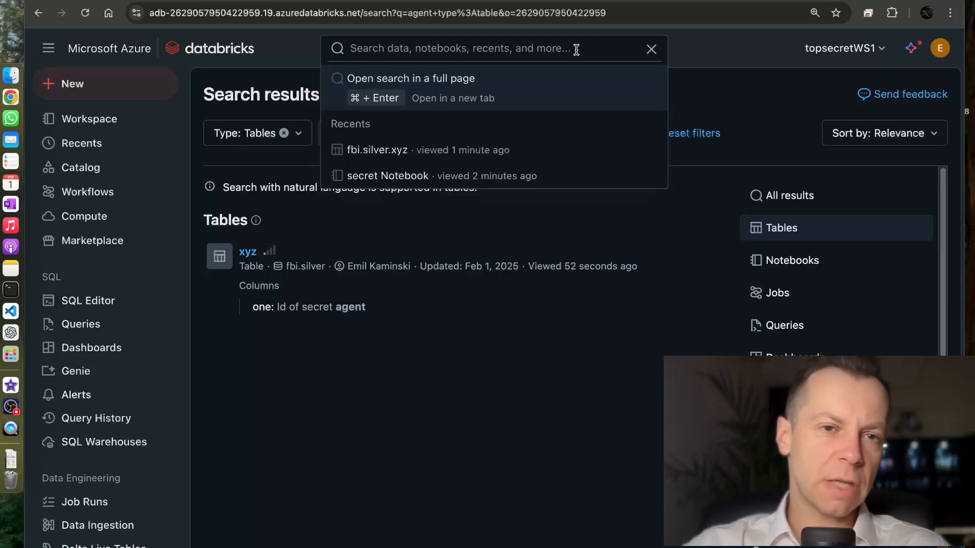
{"action": "left_click", "coordinate": [279, 62]}
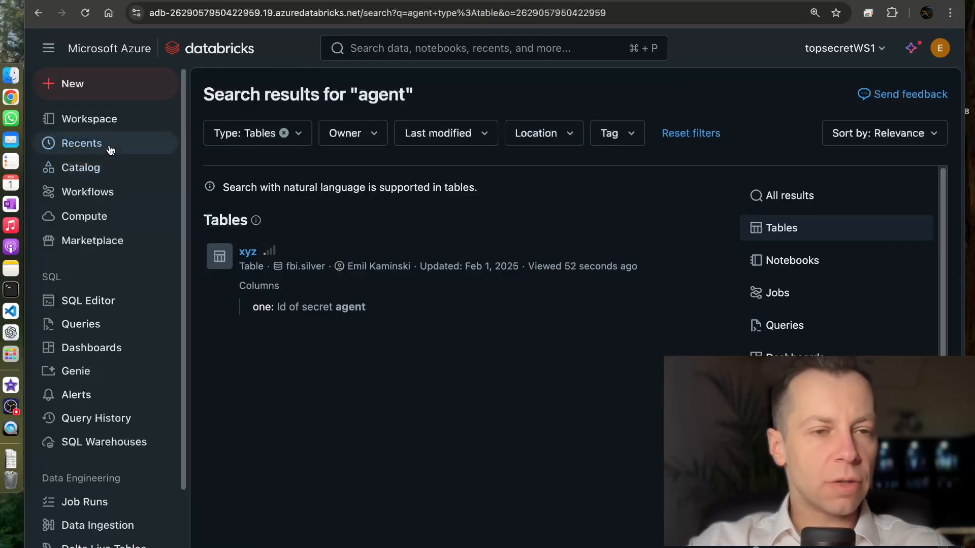
- Return to the fbi.silver.xyz table in the catalog and review its overview, suggested description and columns
{"action": "left_click", "coordinate": [102, 170]}
{"action": "left_click", "coordinate": [274, 298]}
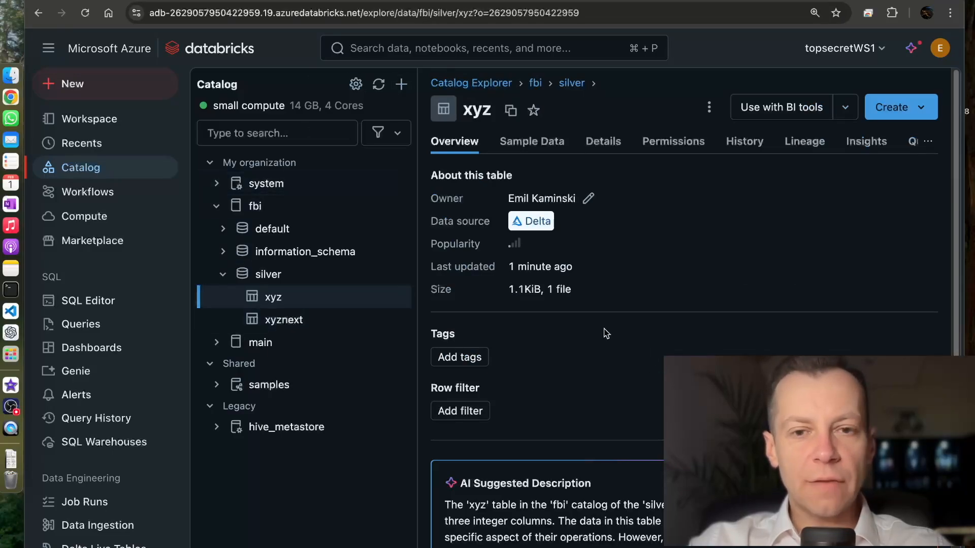
{"action": "scroll", "coordinate": [685, 241], "scroll_direction": "down", "scroll_amount": 5}
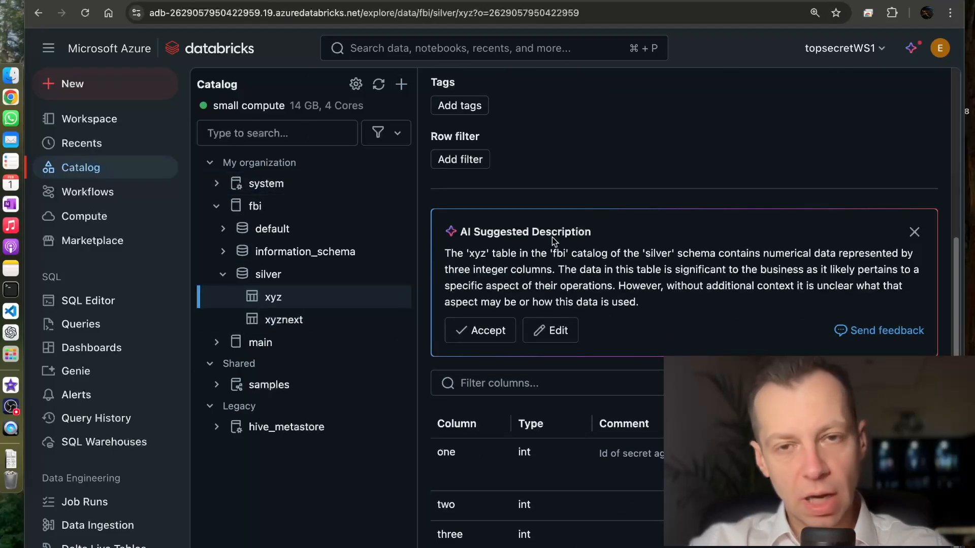
{"action": "scroll", "coordinate": [584, 178], "scroll_direction": "up", "scroll_amount": 5}
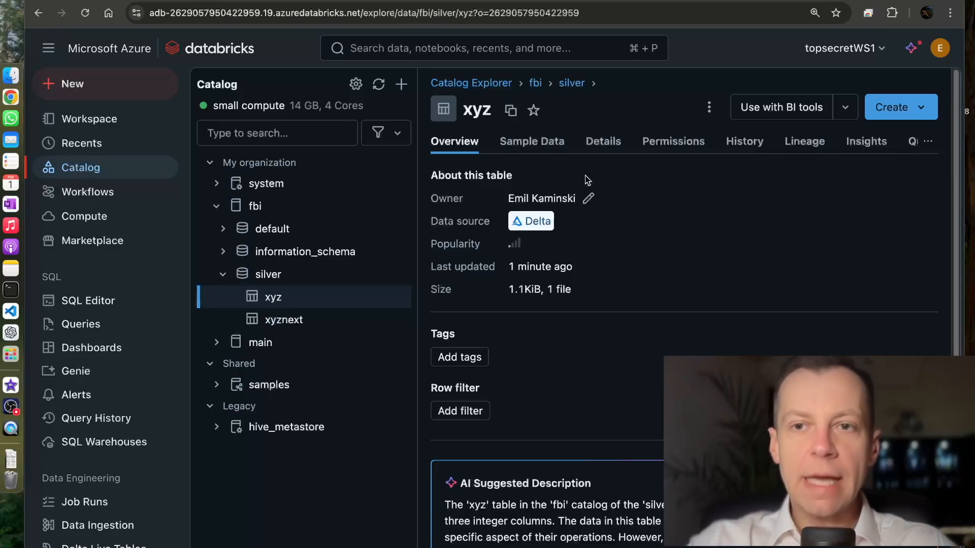
- Show the lineage of the xyz table and collapse the catalog tree to read the connected tables
{"action": "left_click", "coordinate": [811, 147]}
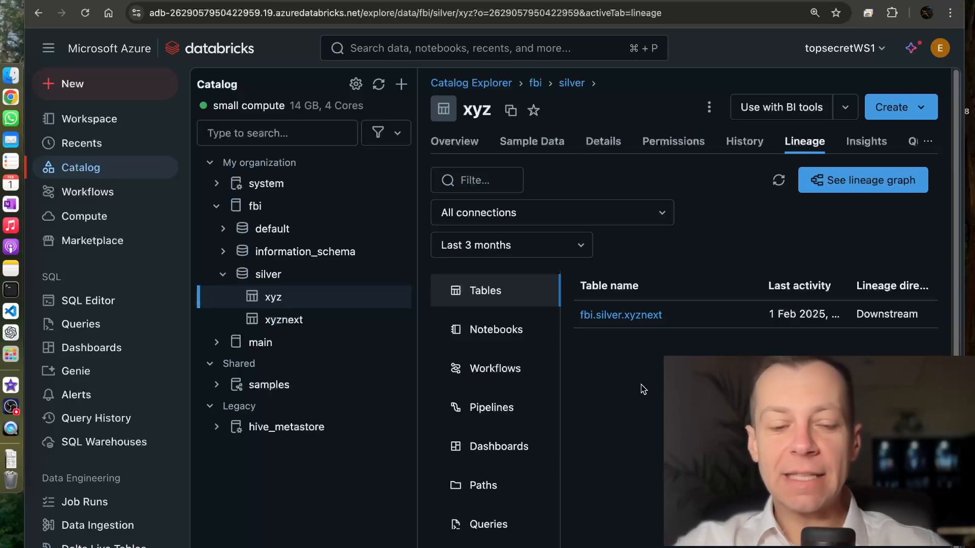
{"action": "key", "text": "super+equal"}
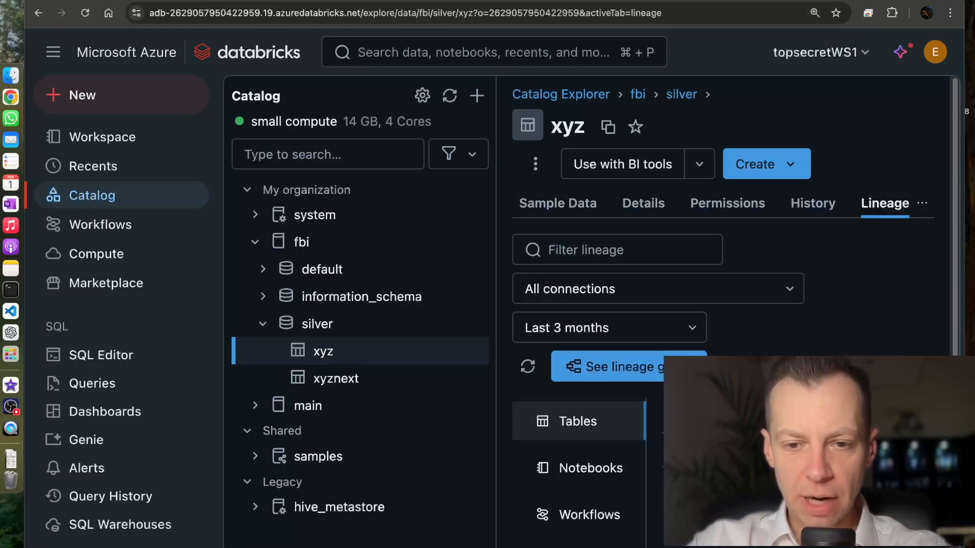
{"action": "scroll", "coordinate": [721, 325], "scroll_direction": "right", "scroll_amount": 1}
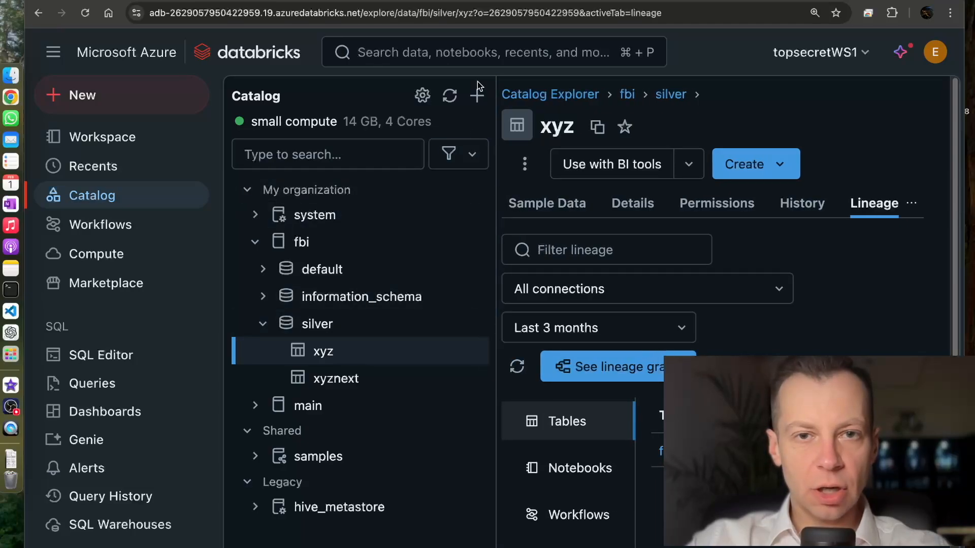
{"action": "scroll", "coordinate": [503, 483], "scroll_direction": "down", "scroll_amount": 5}
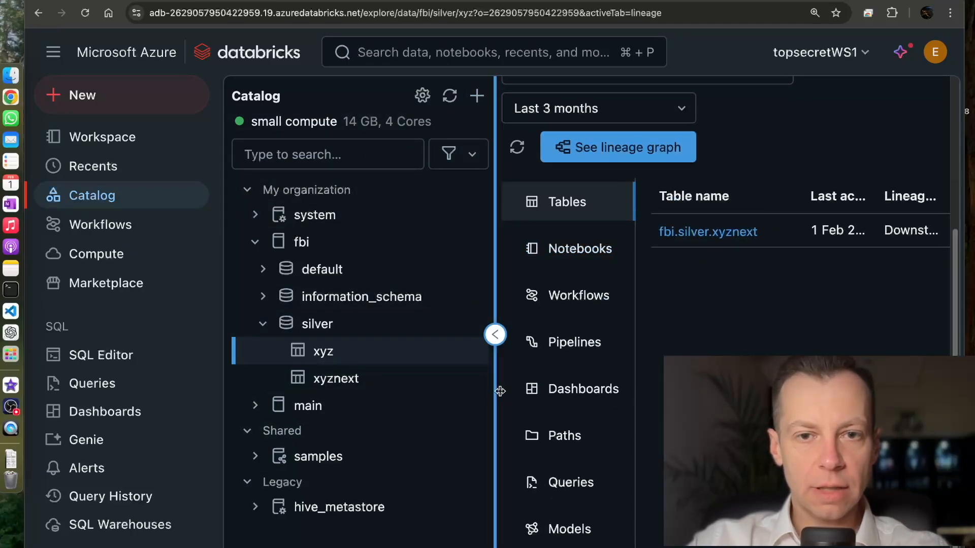
{"action": "left_click", "coordinate": [495, 334]}
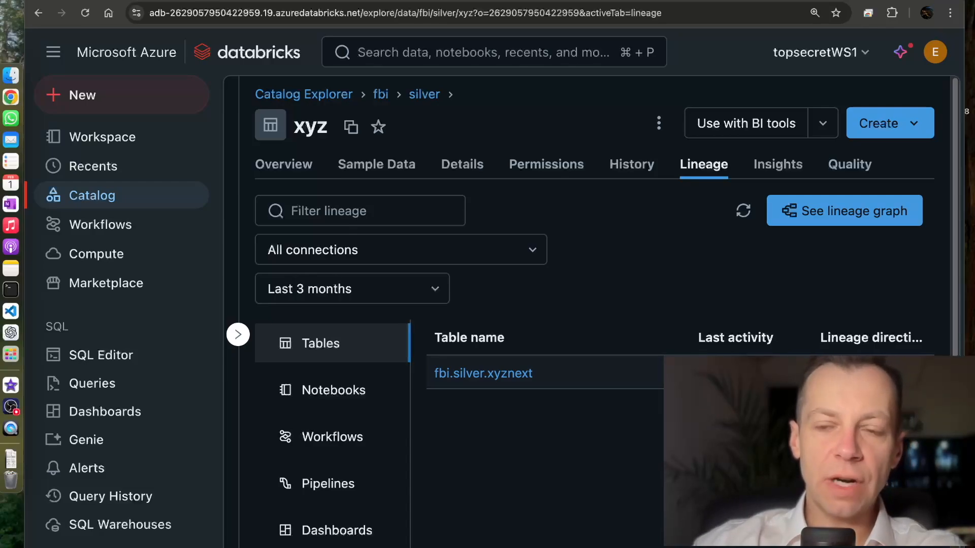
- Examine the lineage graph of the fbi.silver.xyz table, then close it
{"action": "left_click", "coordinate": [837, 223]}
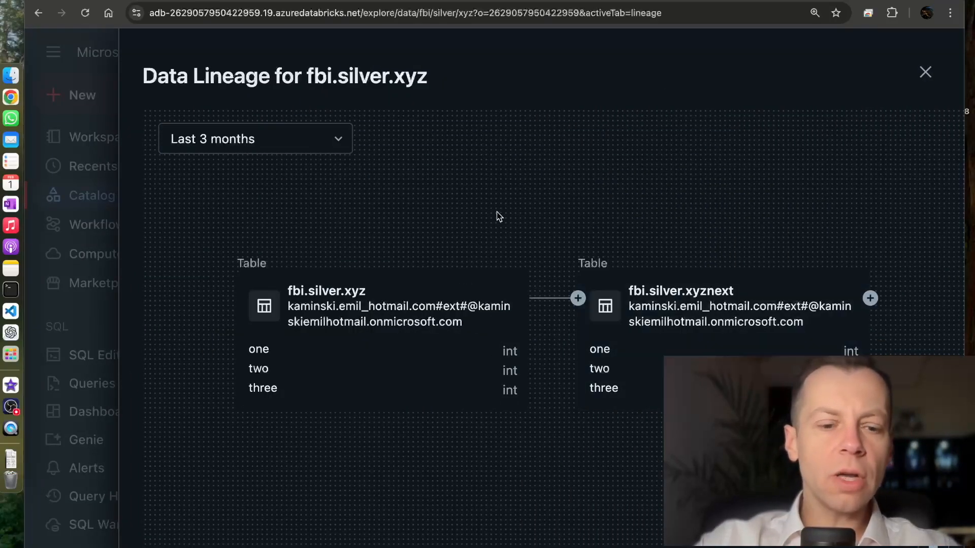
{"action": "key", "text": "super+minus"}
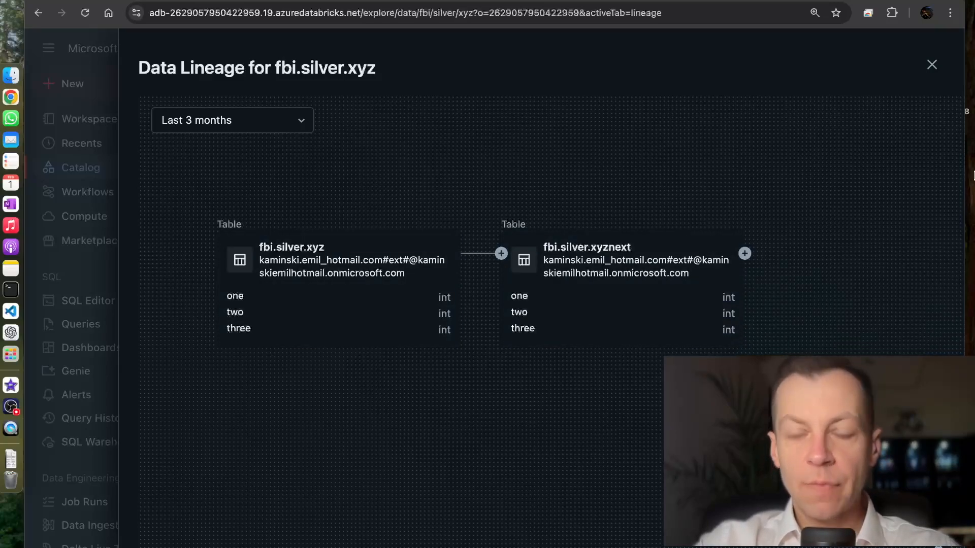
{"action": "left_click", "coordinate": [931, 65]}
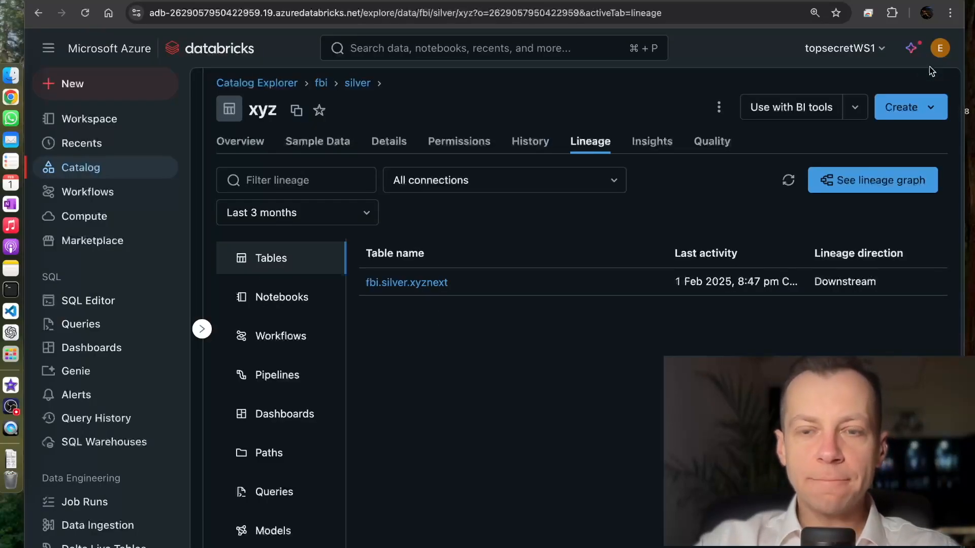
- List the notebooks in the xyz table's lineage and examine their upstream and downstream directions
{"action": "left_click", "coordinate": [279, 299]}
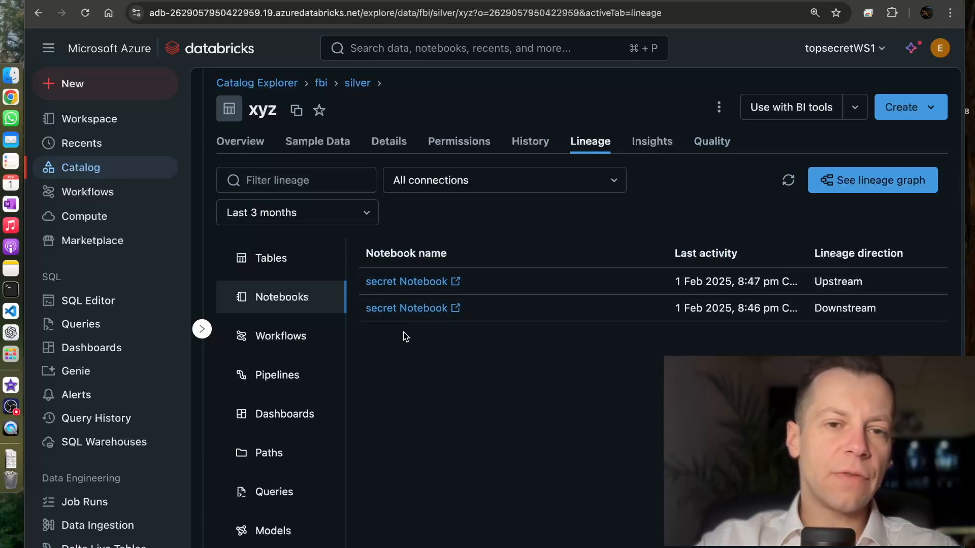
{"action": "double_click", "coordinate": [833, 283]}
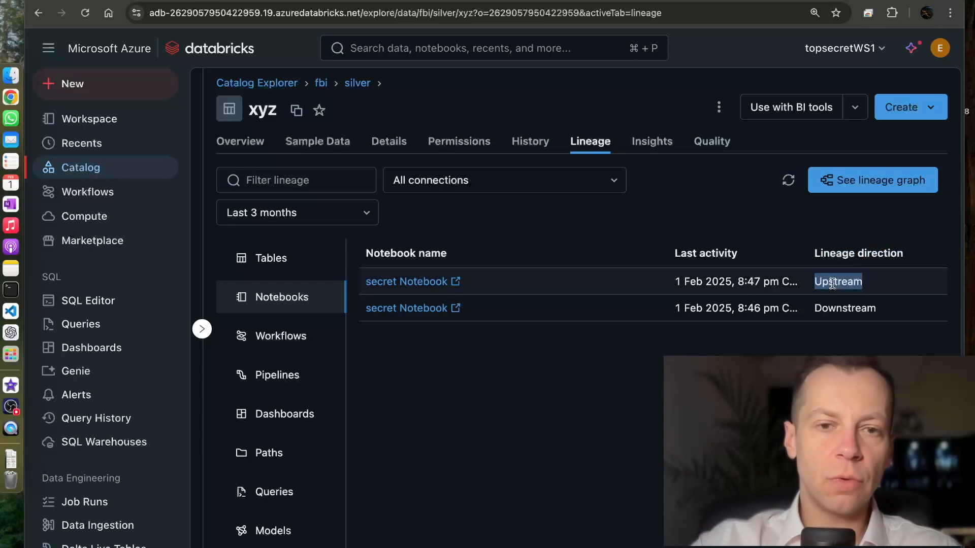
{"action": "left_click", "coordinate": [843, 311]}
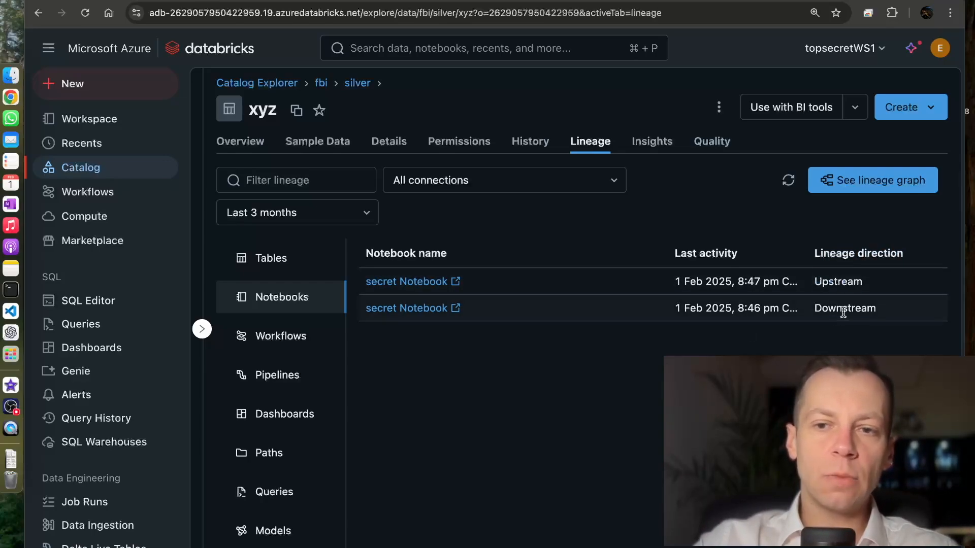
{"action": "double_click", "coordinate": [843, 313]}
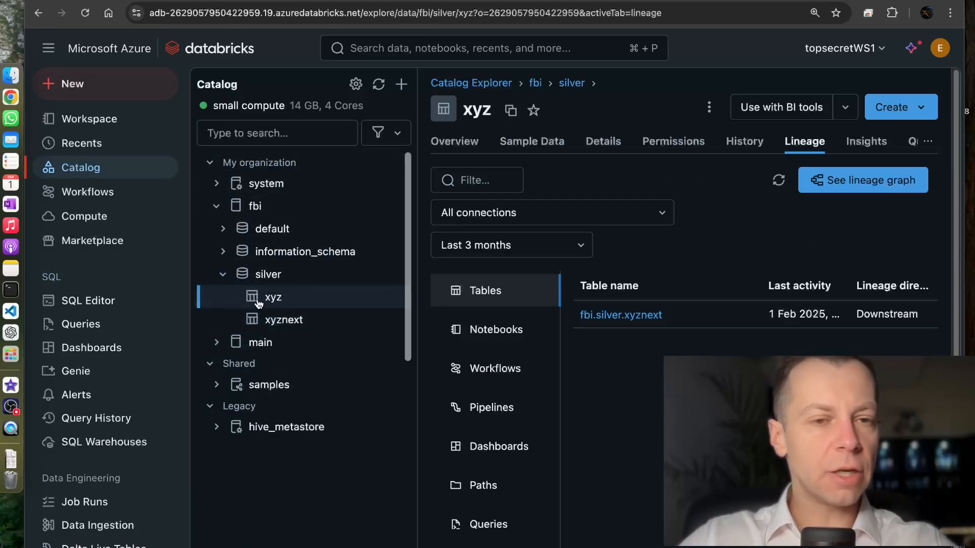
- Open the fbi catalog from the catalog tree and review its permissions
{"action": "left_click", "coordinate": [288, 280]}
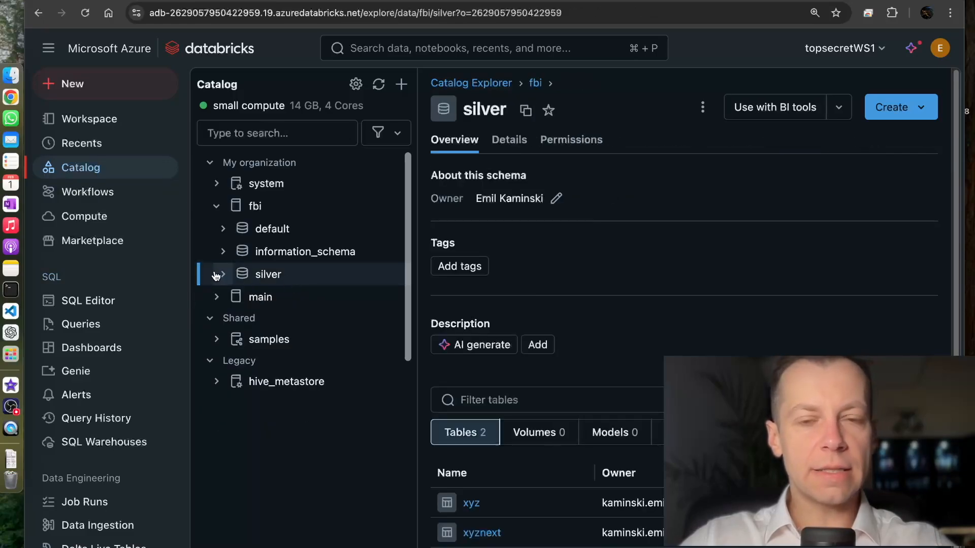
{"action": "left_click", "coordinate": [268, 210]}
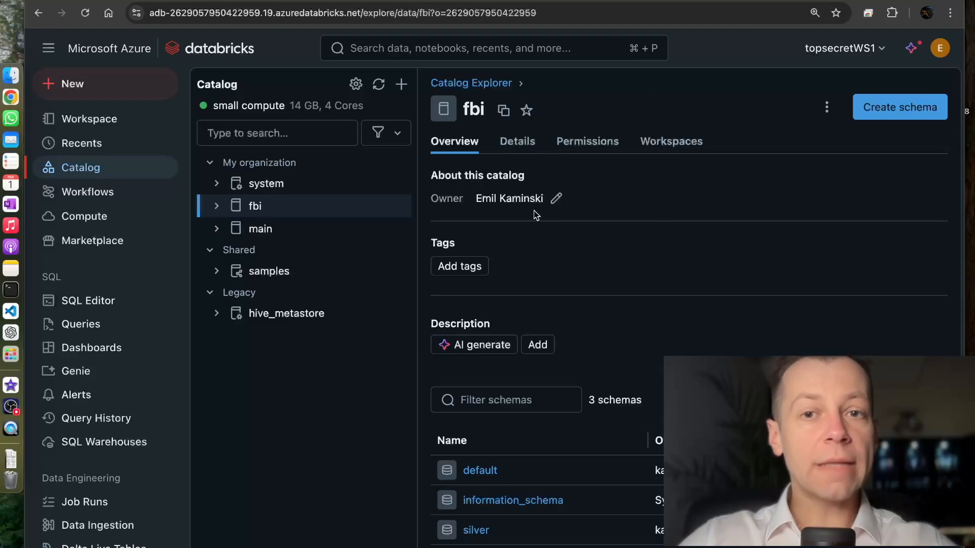
{"action": "left_click", "coordinate": [597, 146]}
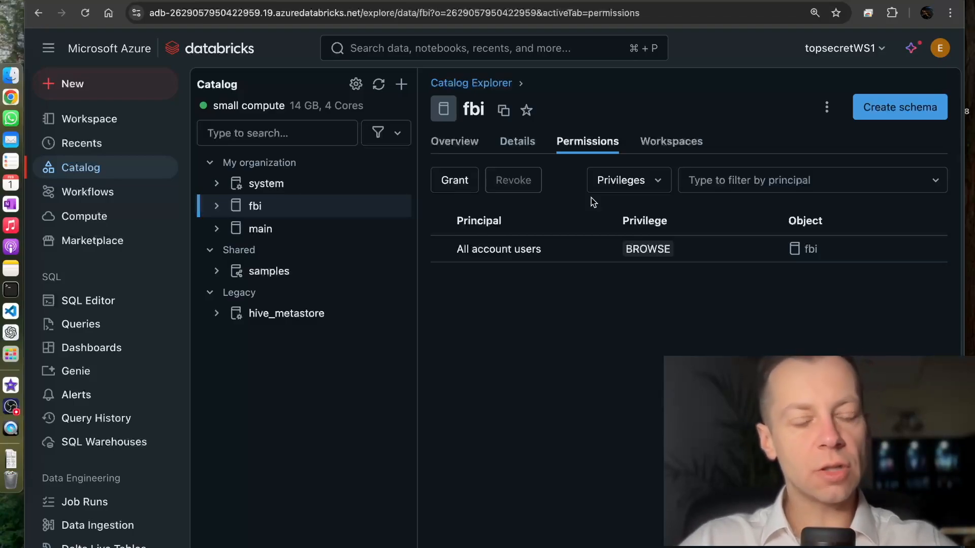
- Grant the MODIFY privilege on the fbi catalog's silver schema to Additional User
{"action": "left_click", "coordinate": [216, 205]}
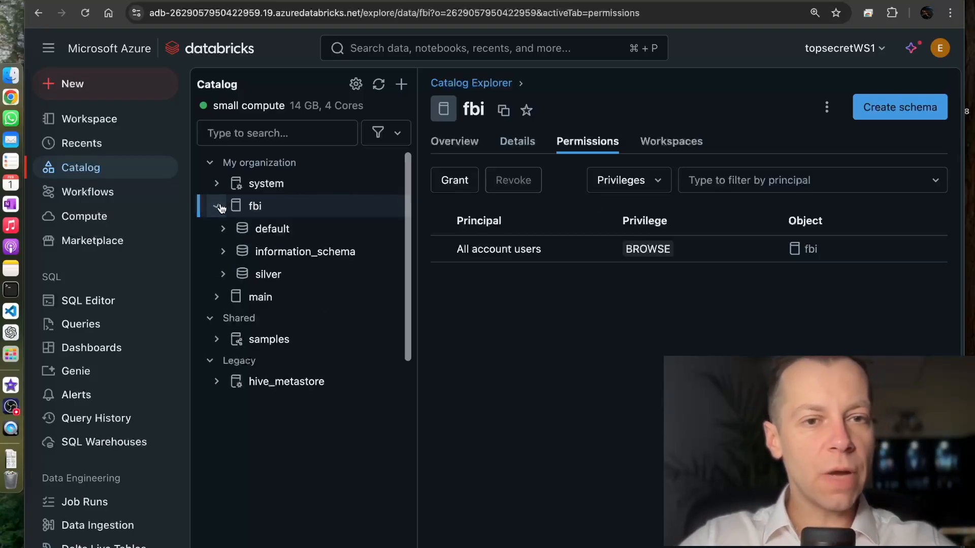
{"action": "left_click", "coordinate": [265, 275]}
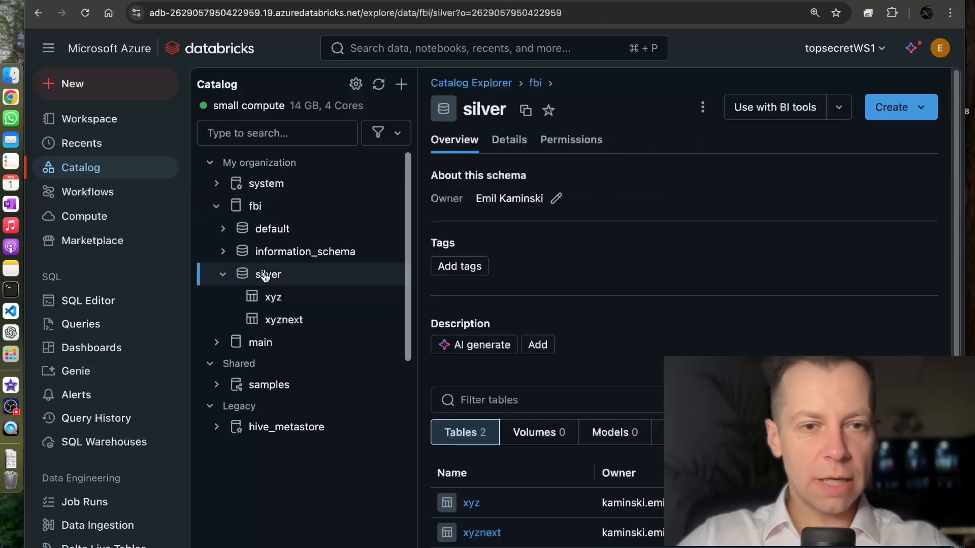
{"action": "left_click", "coordinate": [568, 146]}
{"action": "left_click", "coordinate": [457, 180]}
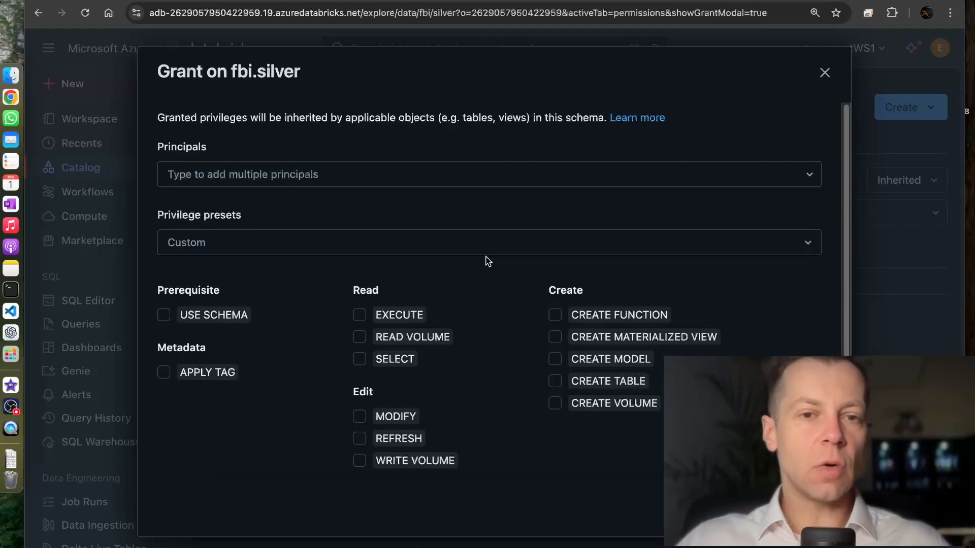
{"action": "left_click", "coordinate": [410, 179]}
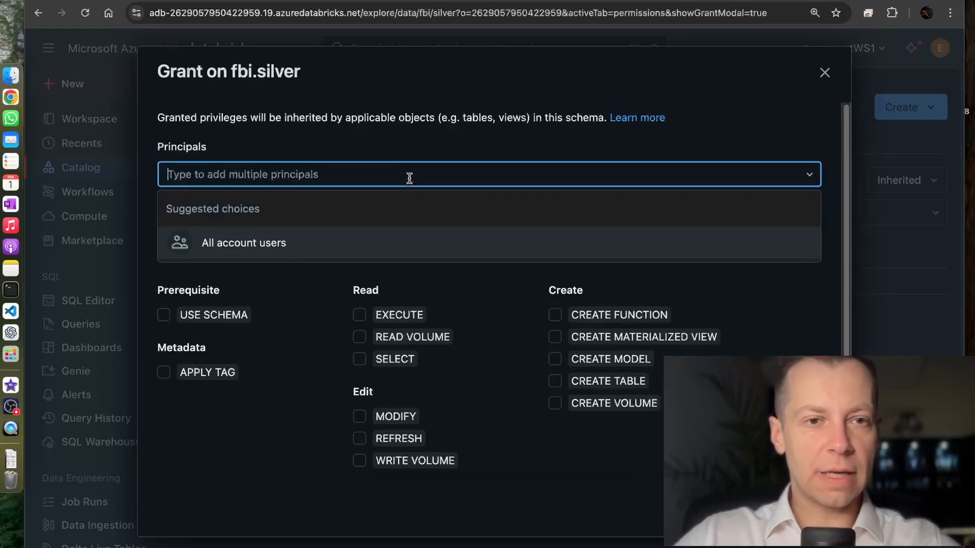
{"action": "type", "text": "adi"}
{"action": "key", "text": "BackSpace"}
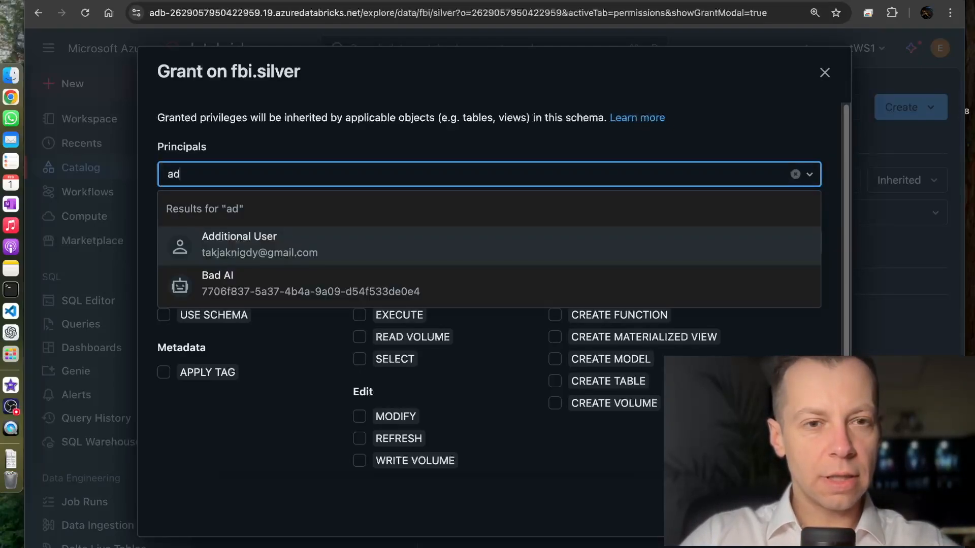
{"action": "left_click", "coordinate": [380, 242]}
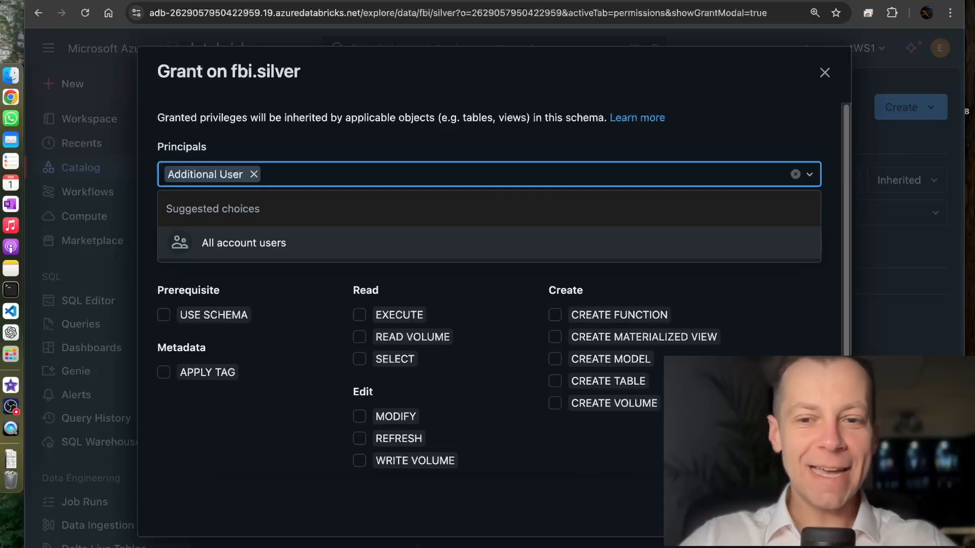
{"action": "left_click", "coordinate": [750, 506]}
- Open the xyz table in the silver schema and review its inherited permissions
{"action": "left_click", "coordinate": [297, 307]}
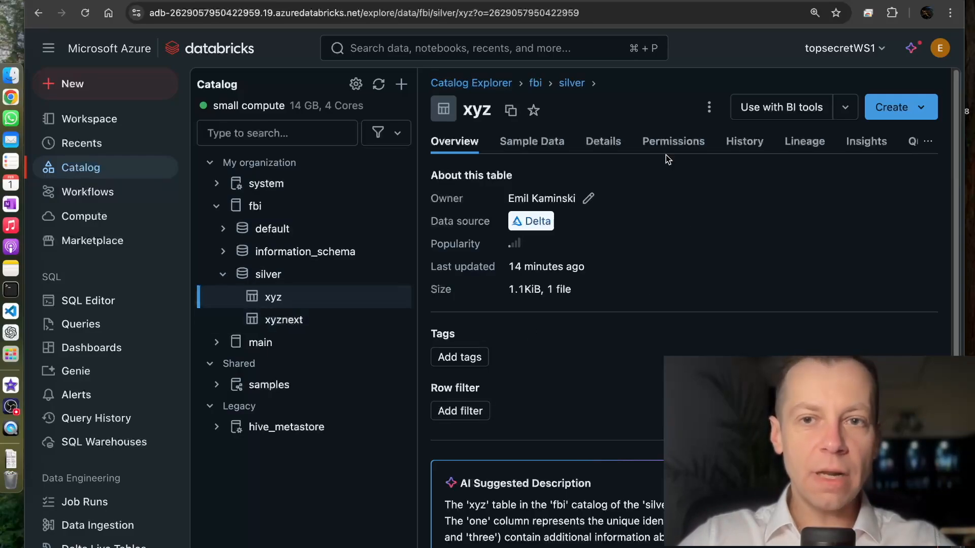
{"action": "left_click", "coordinate": [673, 142]}
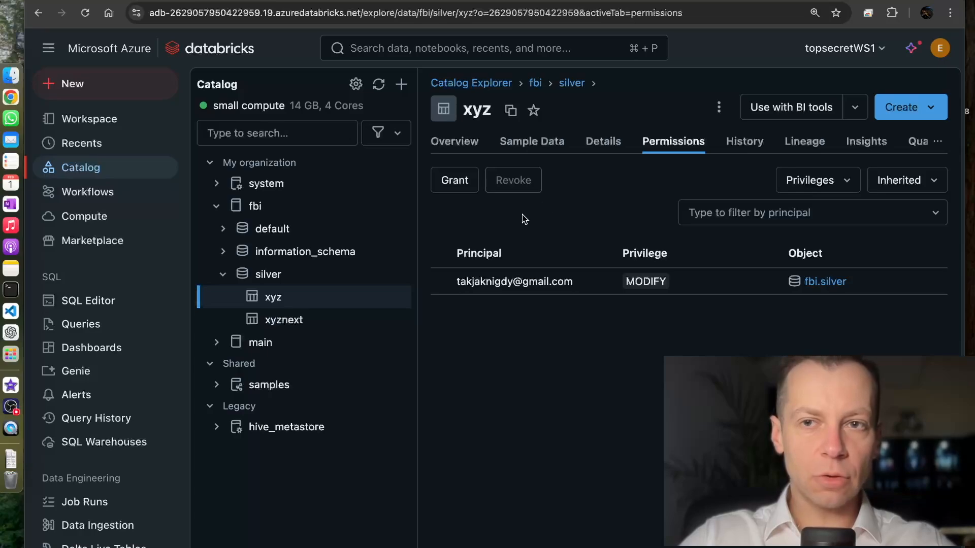
- Switch from the workspace to the Databricks account console and open its user management
{"action": "left_click", "coordinate": [849, 51]}
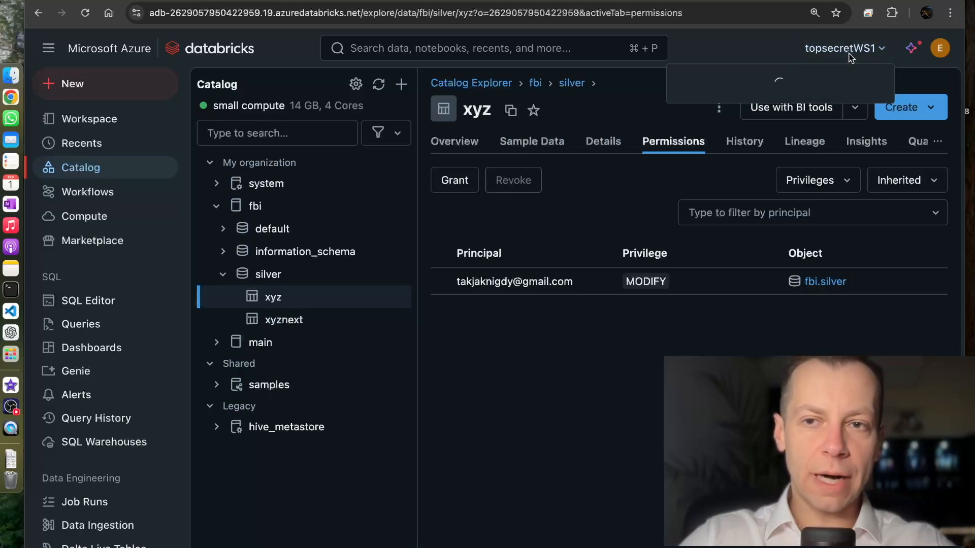
{"action": "scroll", "coordinate": [730, 293], "scroll_direction": "down", "scroll_amount": 1}
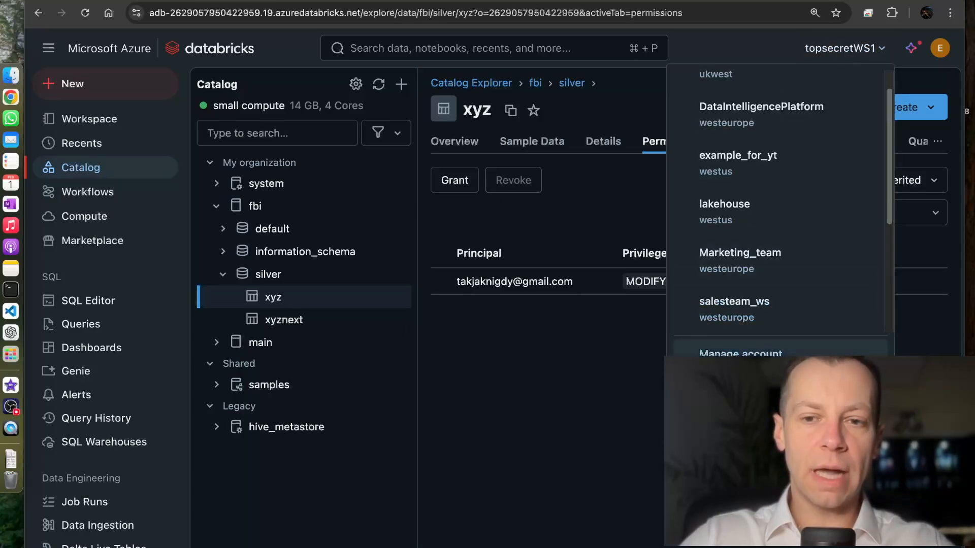
{"action": "left_click", "coordinate": [749, 354]}
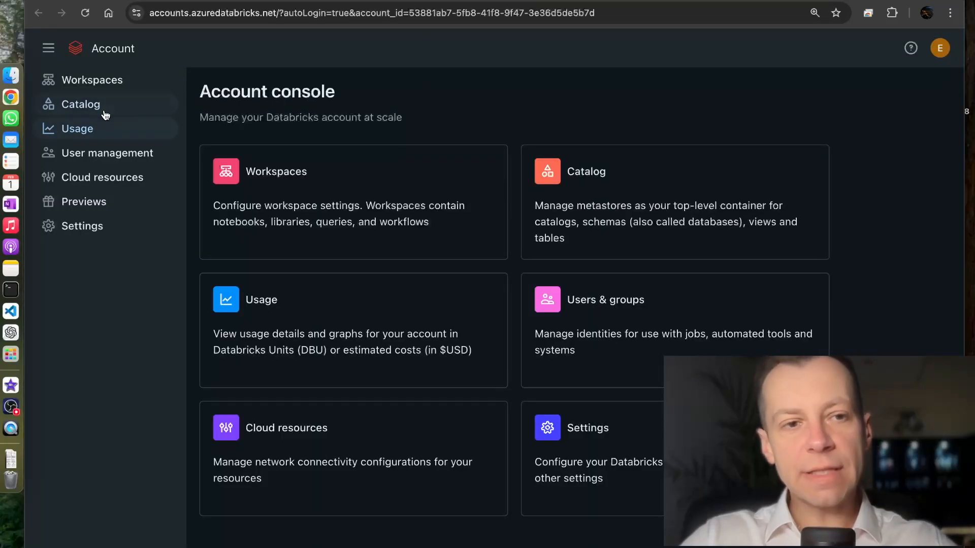
{"action": "left_click", "coordinate": [107, 159]}
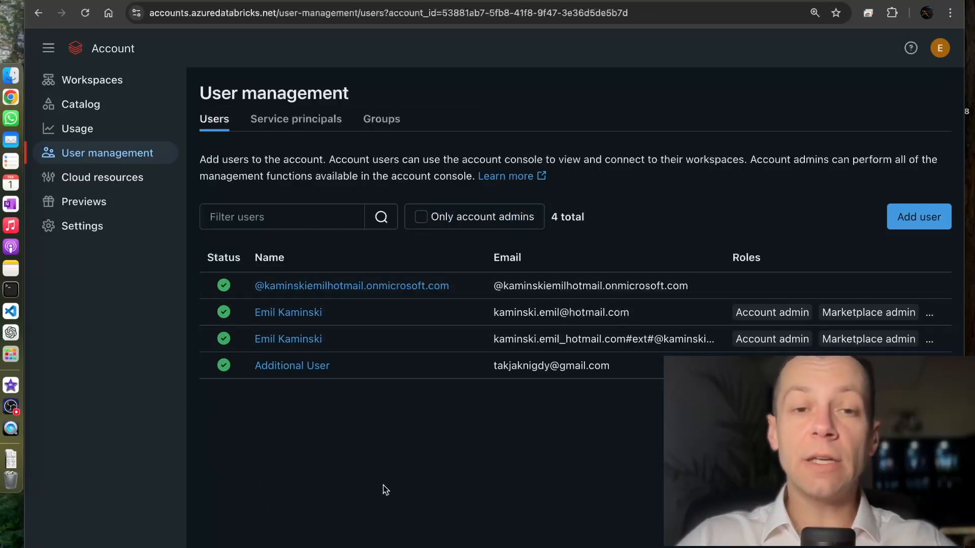
- Examine the form for adding a new account user, then return to the users list without adding one
{"action": "left_click", "coordinate": [917, 217]}
{"action": "left_click", "coordinate": [355, 224]}
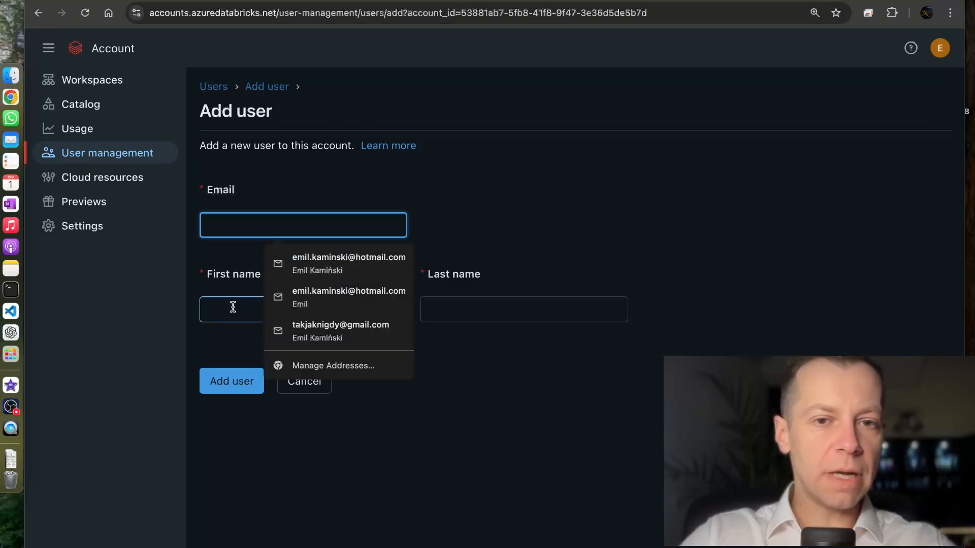
{"action": "left_click", "coordinate": [752, 294]}
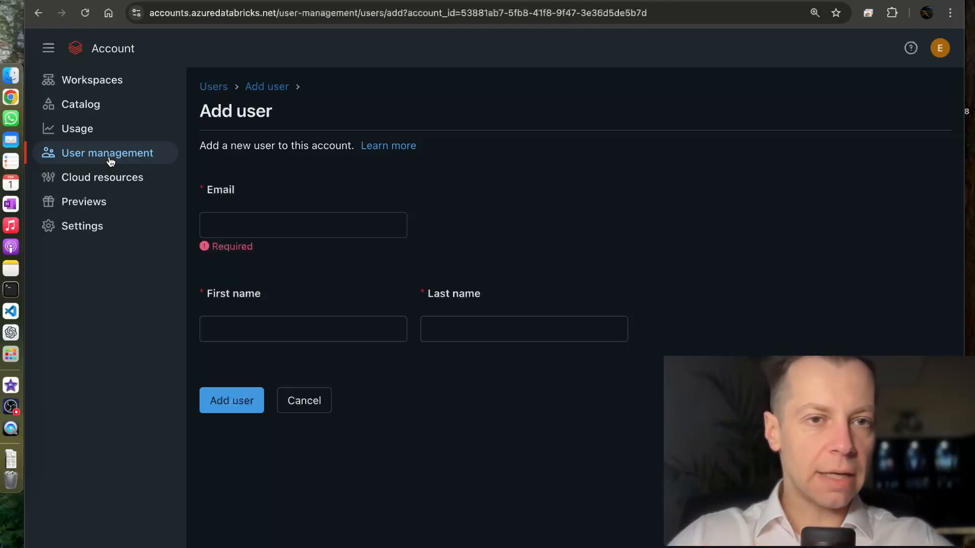
{"action": "left_click", "coordinate": [210, 89]}
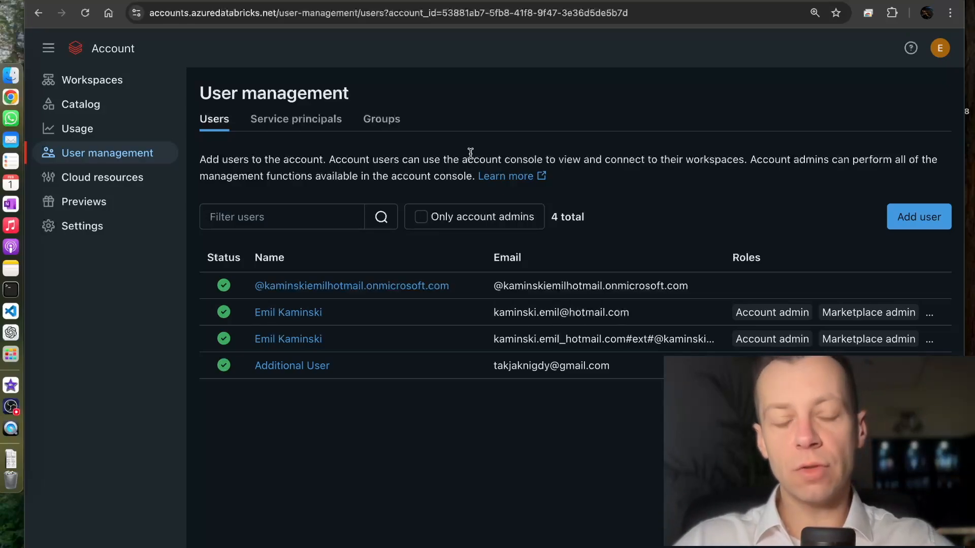
- Create an account-level group named trusted
{"action": "left_click", "coordinate": [385, 121]}
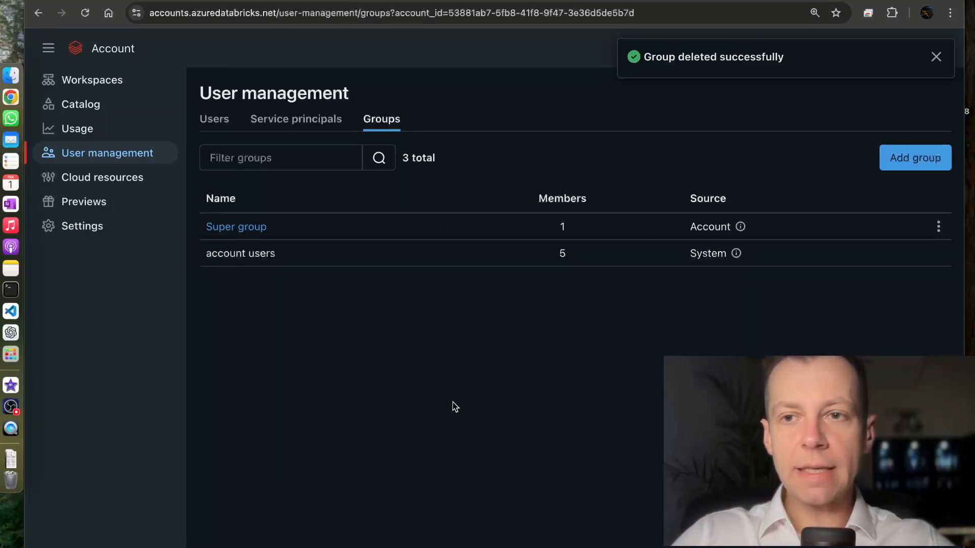
{"action": "left_click", "coordinate": [916, 158]}
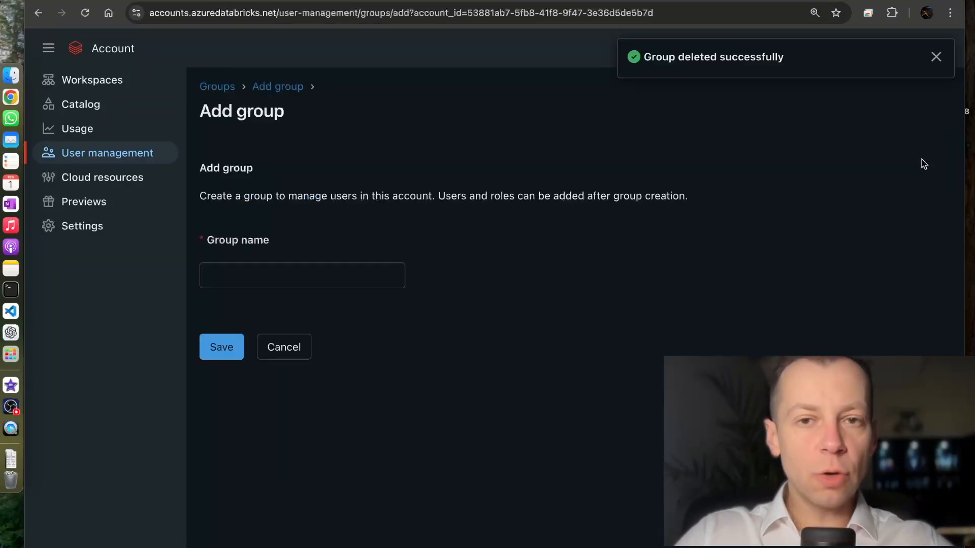
{"action": "left_click", "coordinate": [259, 278]}
{"action": "type", "text": "trauster"}
{"action": "key", "text": "BackSpace"}
{"action": "key", "text": "BackSpace"}
{"action": "key", "text": "BackSpace"}
{"action": "key", "text": "BackSpace"}
{"action": "key", "text": "BackSpace"}
{"action": "key", "text": "BackSpace"}
{"action": "type", "text": "usted"}
{"action": "left_click", "coordinate": [218, 348]}
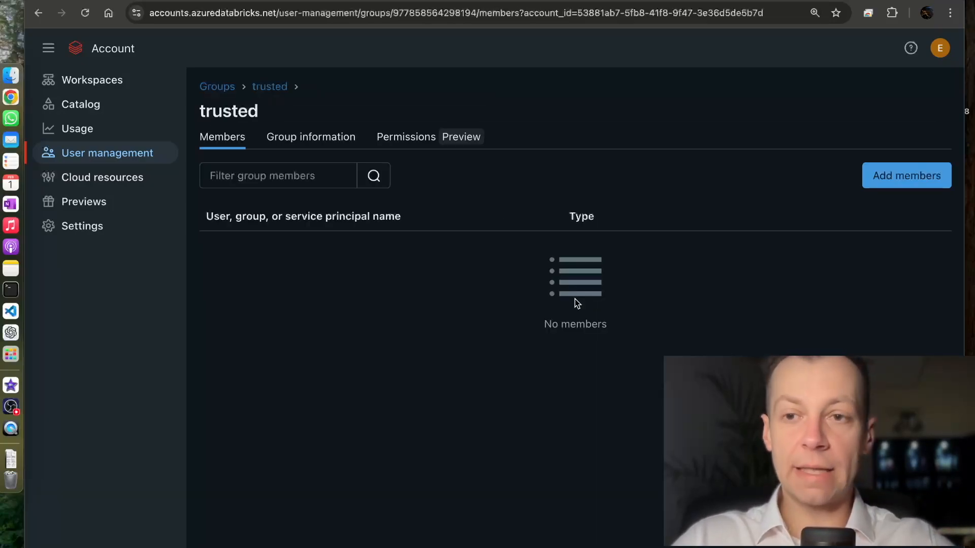
- Add Additional User and the account administrator's user as members of the trusted group
{"action": "left_click", "coordinate": [902, 183]}
{"action": "left_click", "coordinate": [447, 294]}
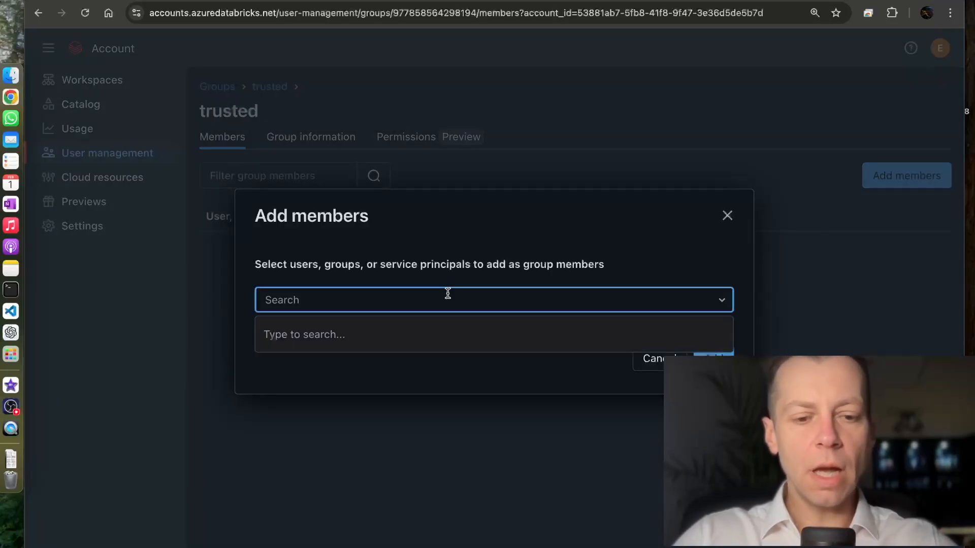
{"action": "type", "text": "ad"}
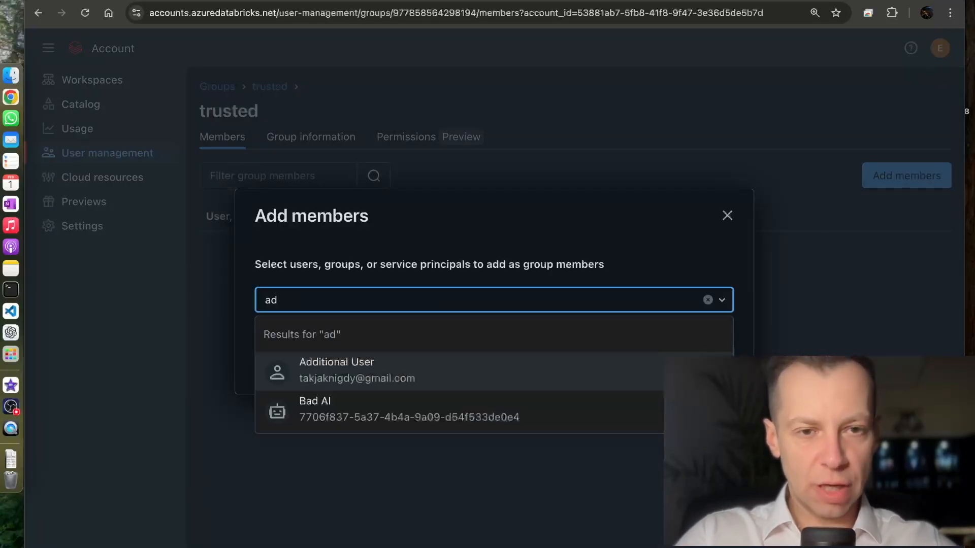
{"action": "left_click", "coordinate": [405, 370]}
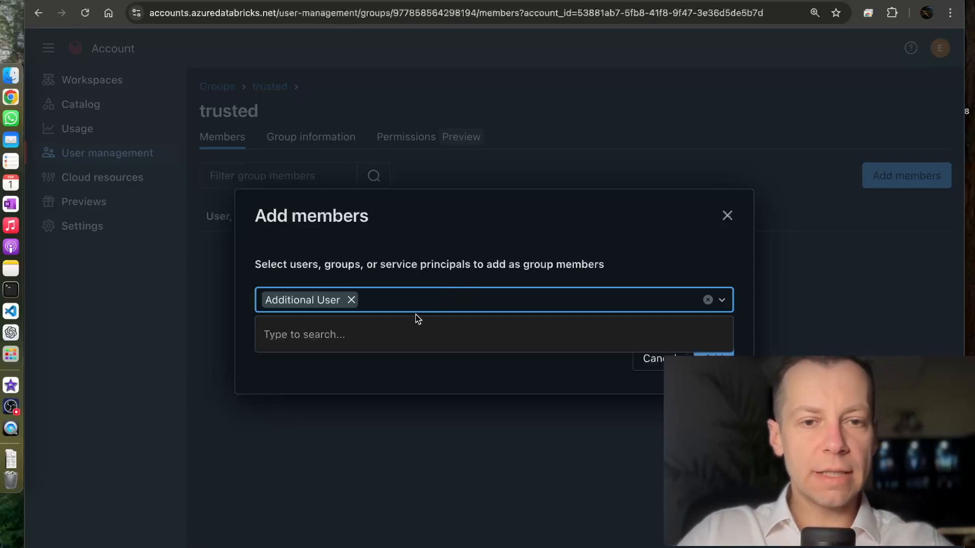
{"action": "type", "text": "emil"}
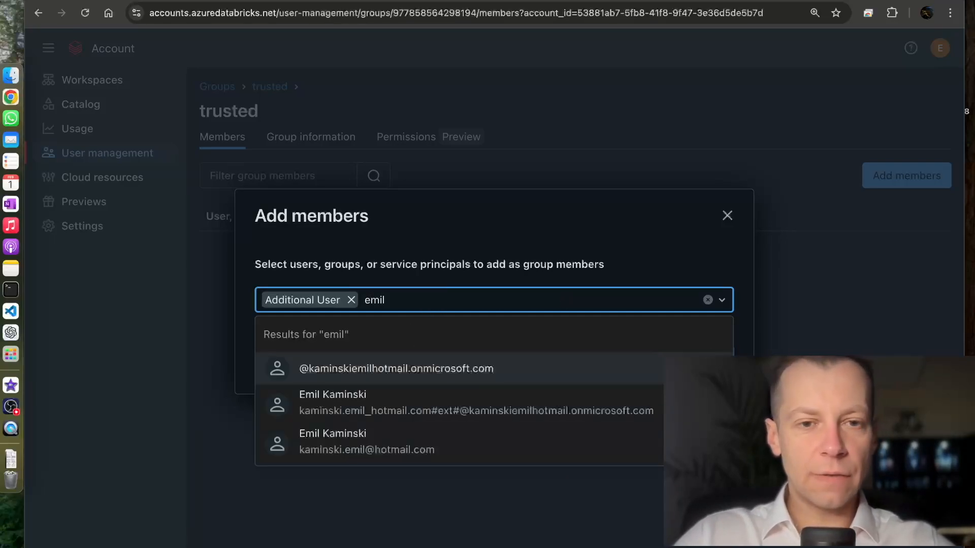
{"action": "left_click", "coordinate": [432, 404]}
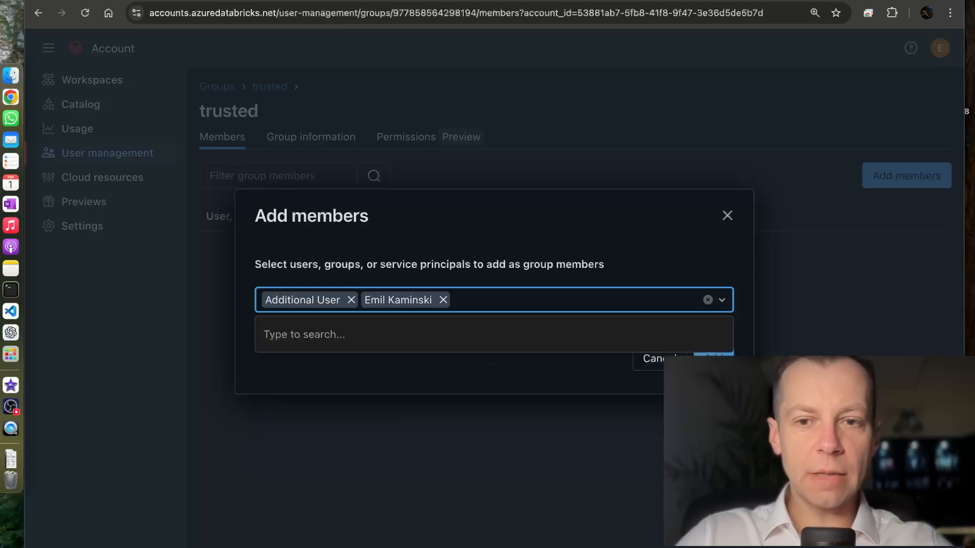
{"action": "left_click", "coordinate": [411, 400]}
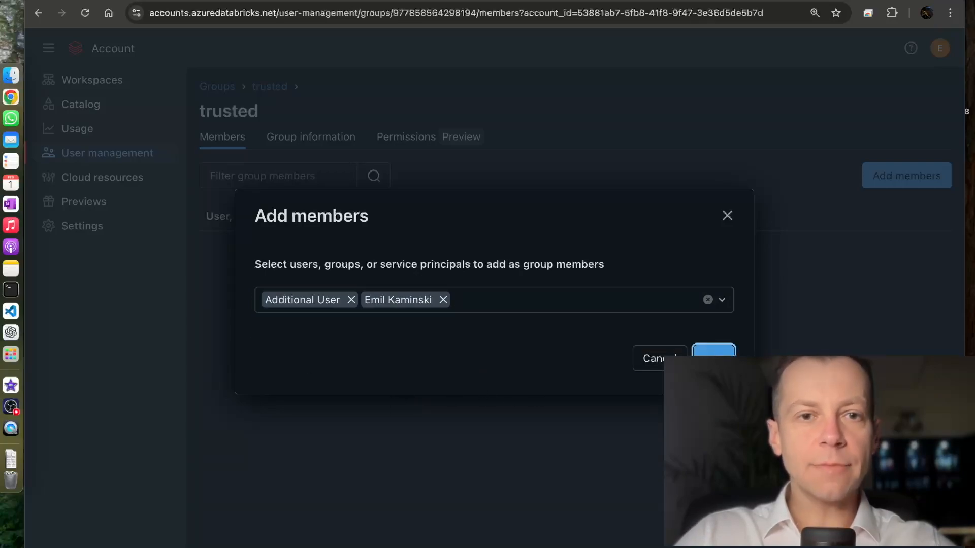
{"action": "left_click", "coordinate": [713, 354]}
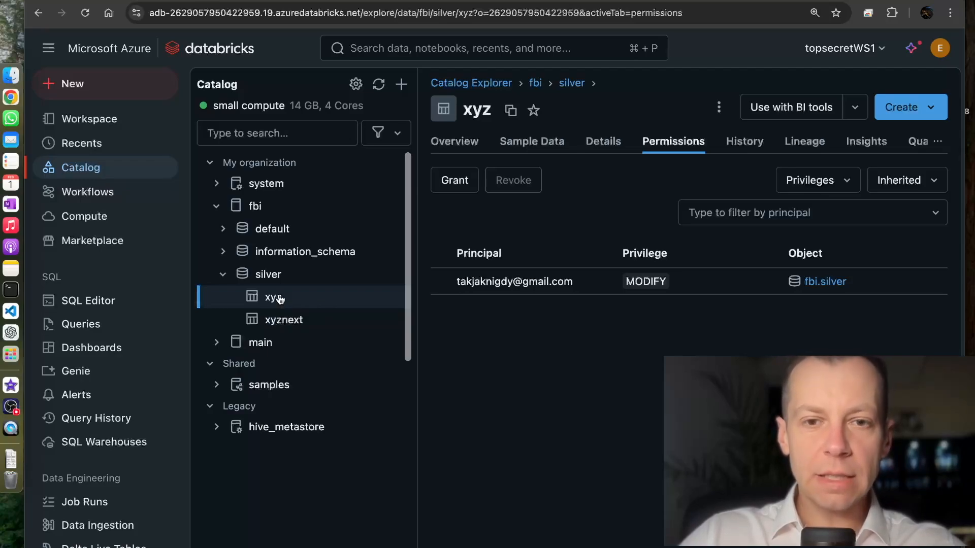
{"action": "left_click", "coordinate": [455, 179]}
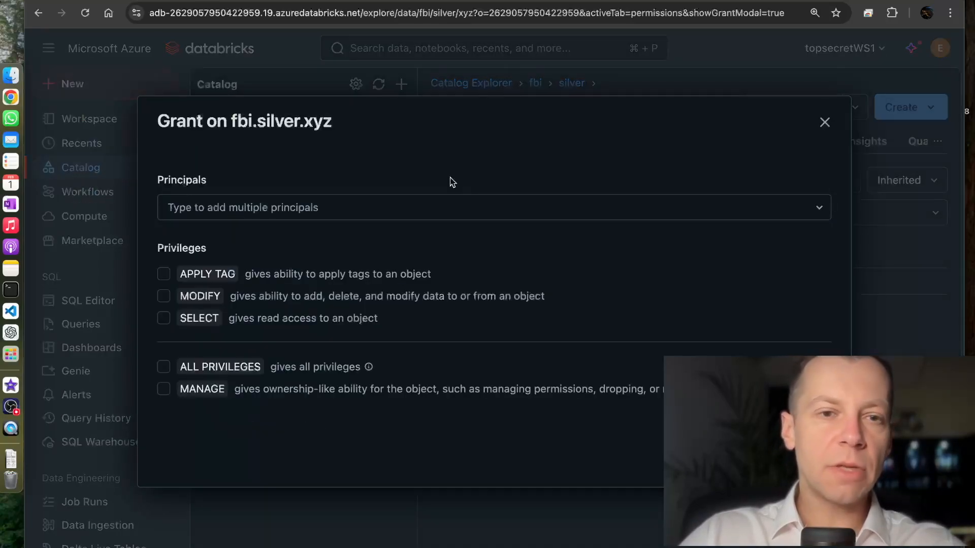
{"action": "left_click", "coordinate": [428, 196]}
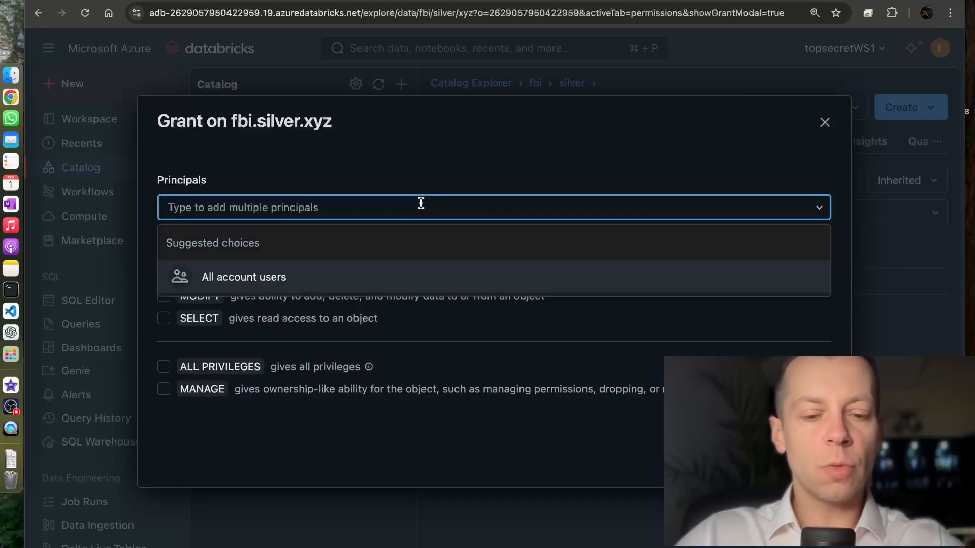
{"action": "type", "text": "trusted"}
{"action": "key", "text": "Return"}
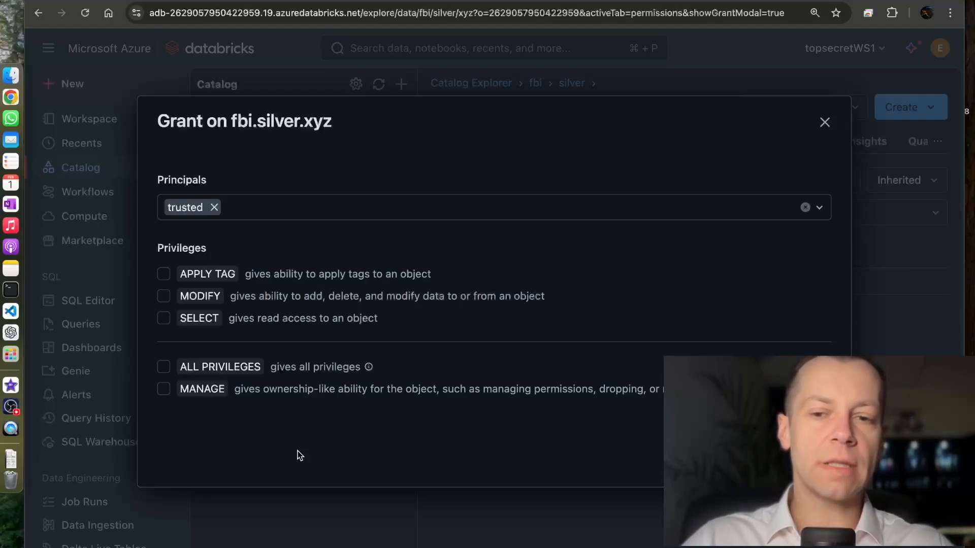
{"action": "key", "text": "Escape"}
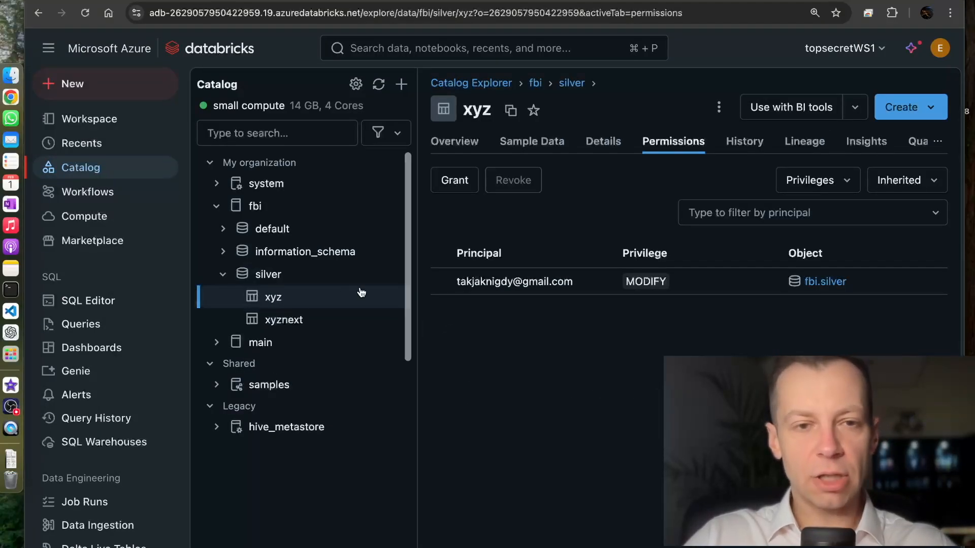
- Review the permissions of the silver schema and of its parent catalog fbi
{"action": "left_click", "coordinate": [294, 280]}
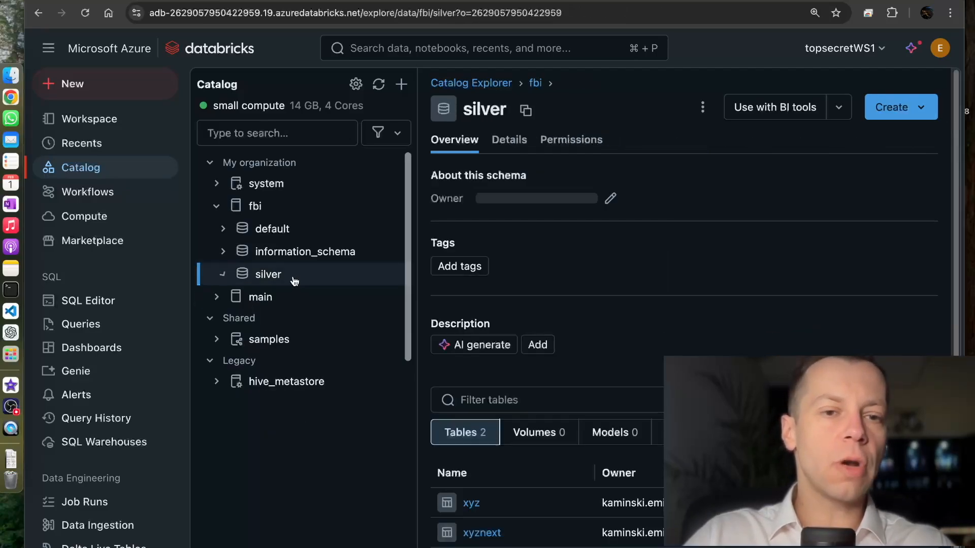
{"action": "left_click", "coordinate": [558, 152]}
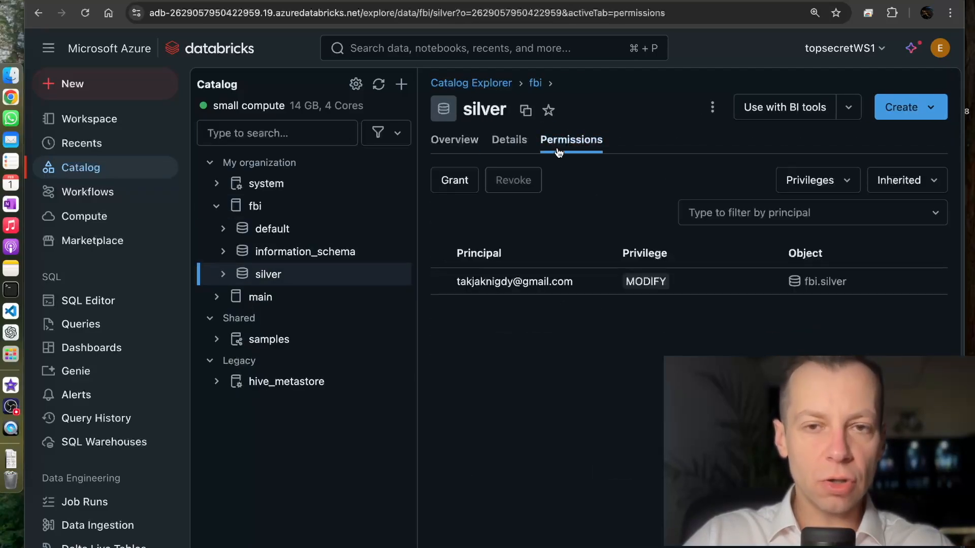
{"action": "left_click", "coordinate": [315, 205]}
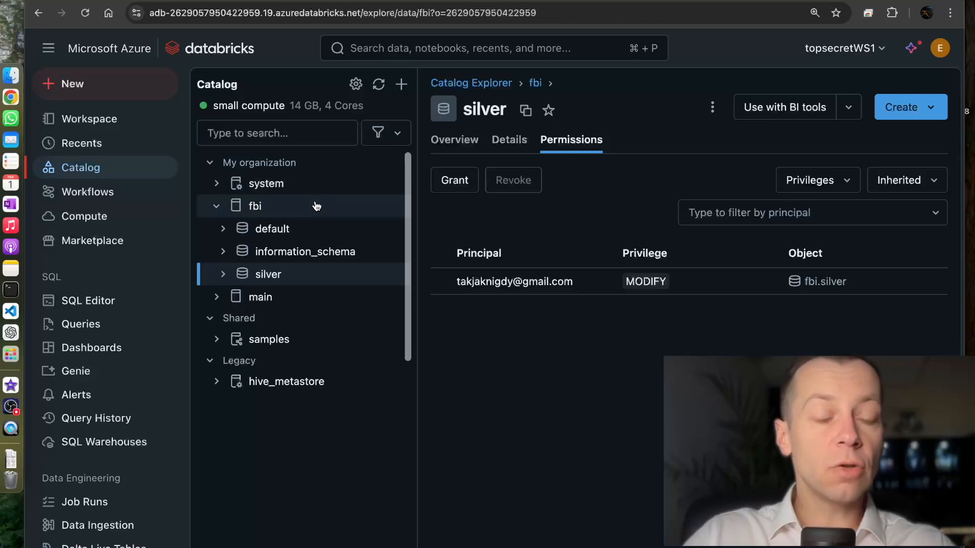
{"action": "left_click", "coordinate": [583, 144]}
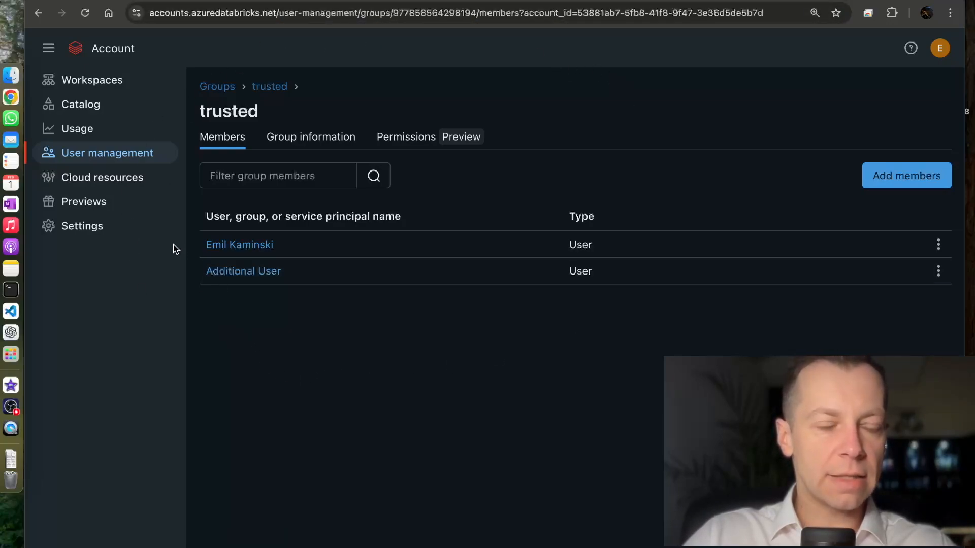
- Open topsecretmetastore from the account console's metastore list and examine its configuration and metastore admin
{"action": "left_click", "coordinate": [100, 107]}
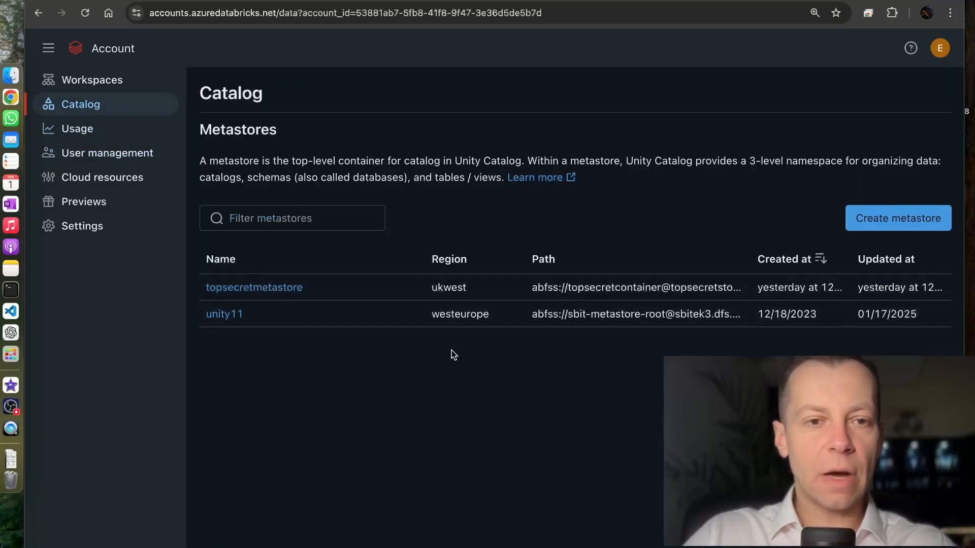
{"action": "left_click", "coordinate": [272, 288]}
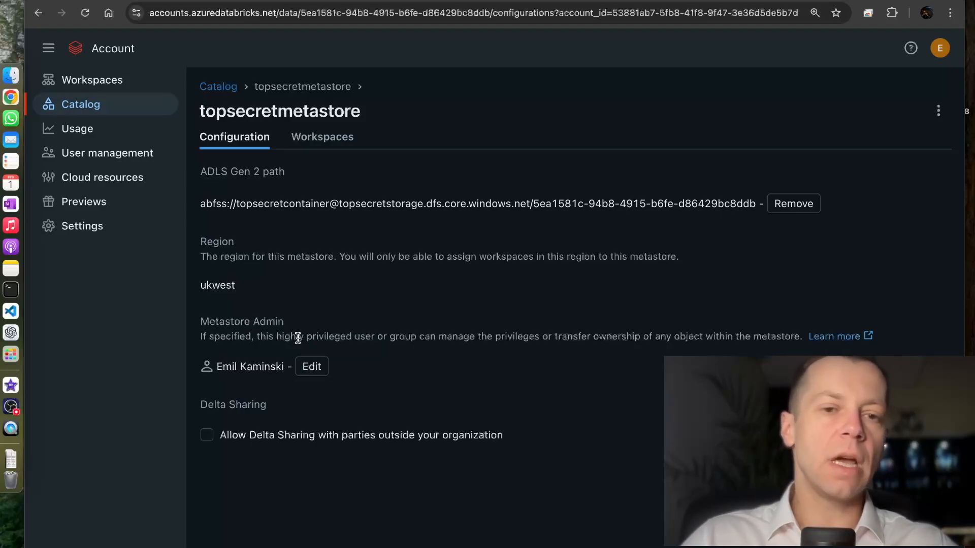
- Review the workspaces assigned to topsecretmetastore, then inspect topsecretWS1's permissions and the permission levels available to grant
{"action": "left_click", "coordinate": [315, 140]}
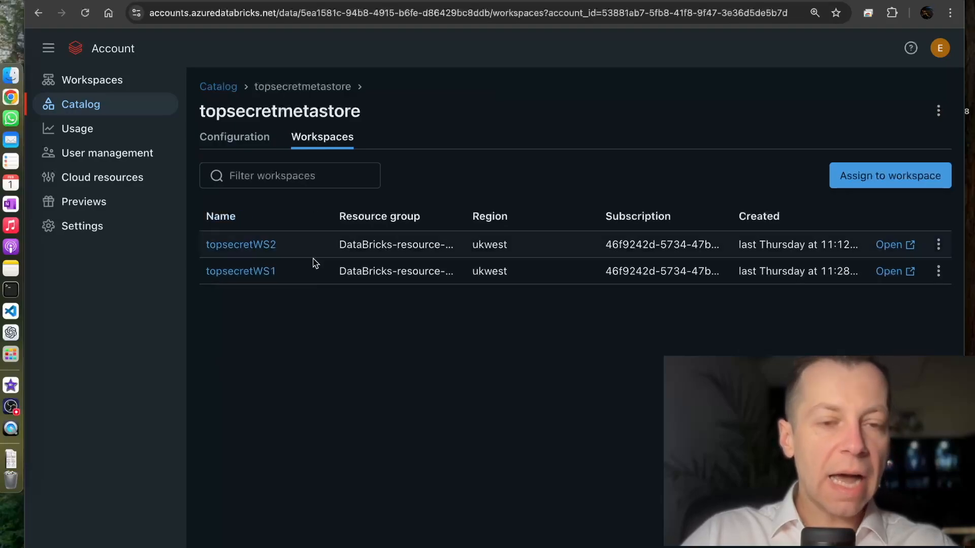
{"action": "left_click", "coordinate": [241, 271]}
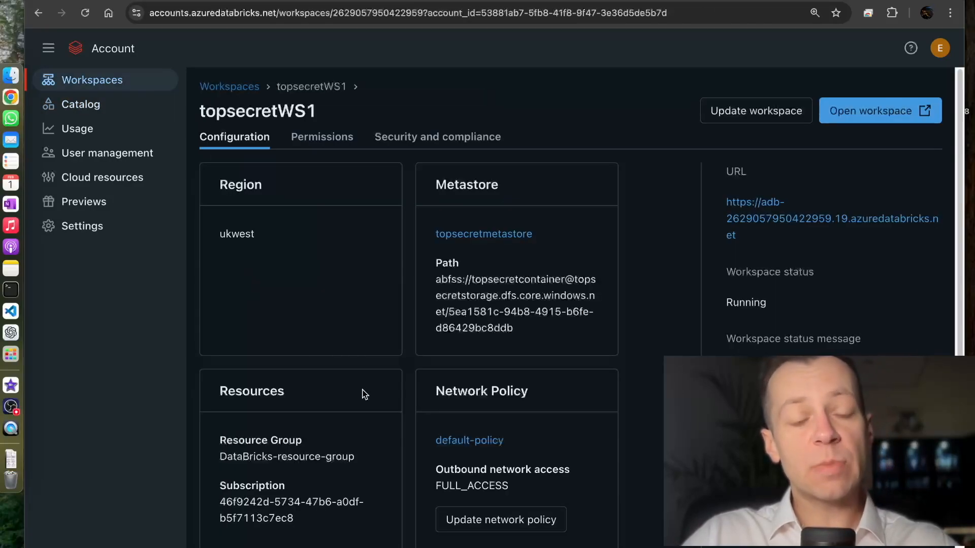
{"action": "left_click", "coordinate": [325, 136]}
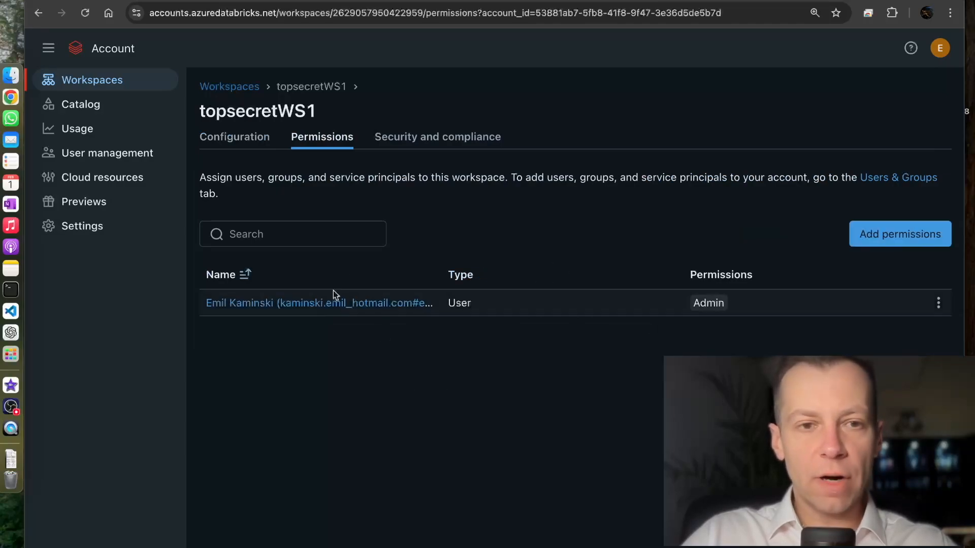
{"action": "left_click", "coordinate": [914, 237]}
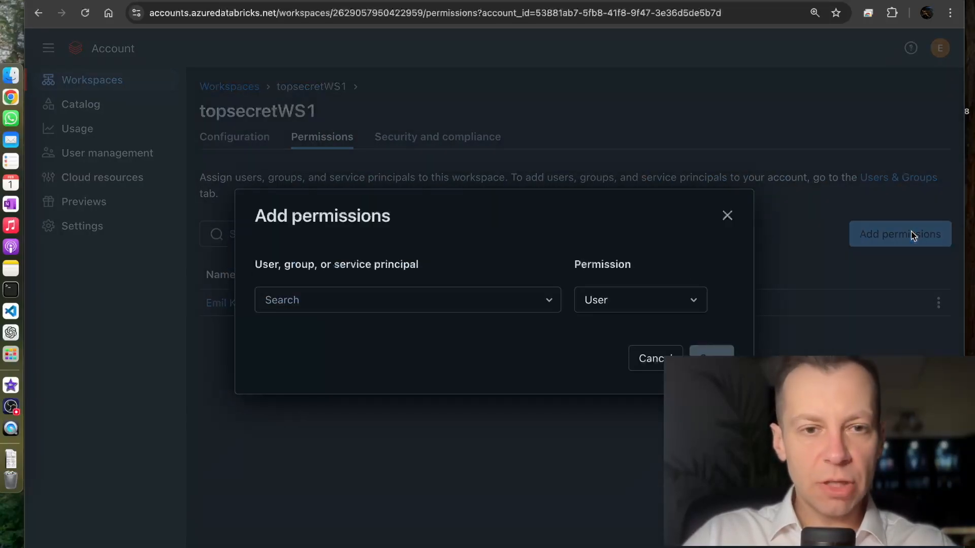
{"action": "left_click", "coordinate": [623, 300]}
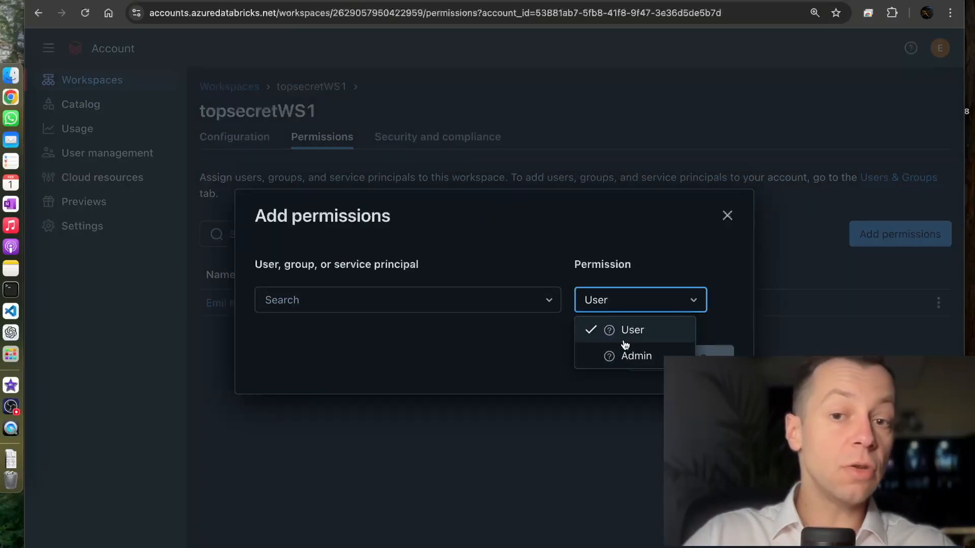
{"action": "left_click", "coordinate": [480, 364]}
{"action": "left_click", "coordinate": [656, 360]}
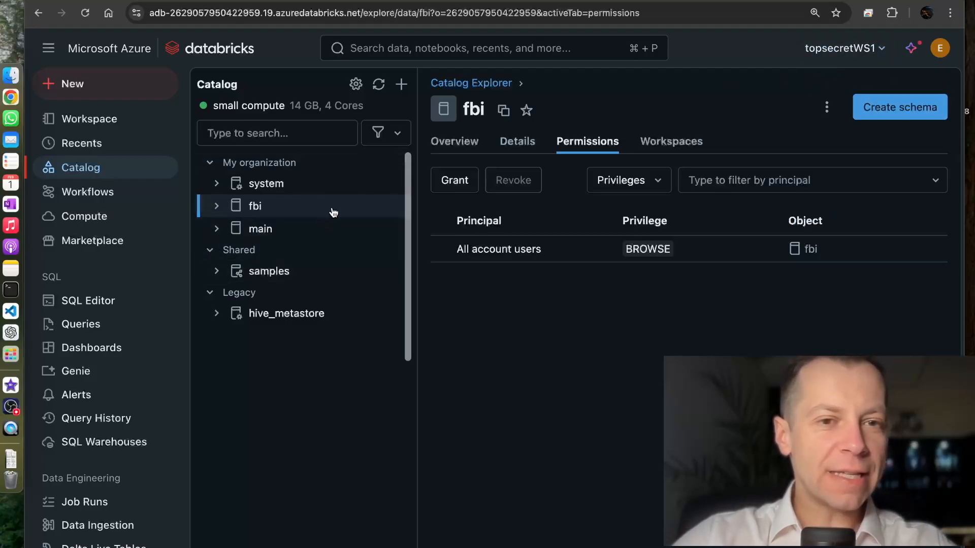
- Expand the fbi catalog in topsecretWS1, then switch to topsecretWS2 and expand the same catalog to compare its schemas
{"action": "left_click", "coordinate": [223, 206]}
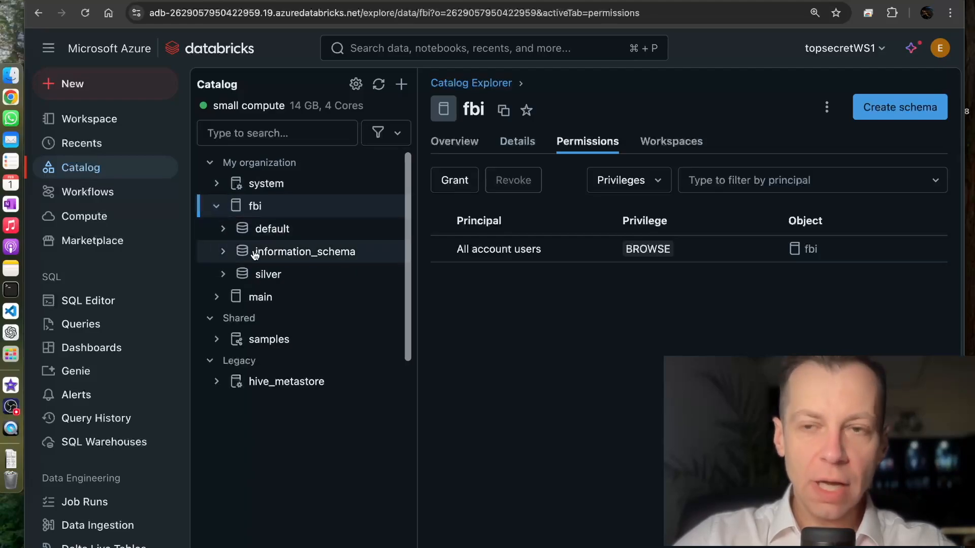
{"action": "left_click", "coordinate": [843, 48]}
{"action": "left_click_drag", "start_coordinate": [889, 146], "coordinate": [888, 237]}
{"action": "left_click", "coordinate": [781, 244]}
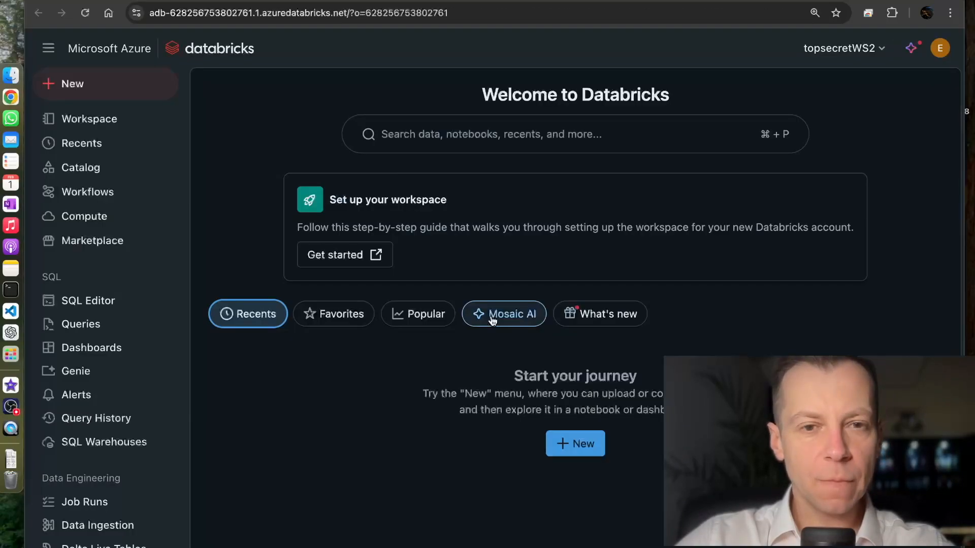
{"action": "left_click", "coordinate": [87, 177]}
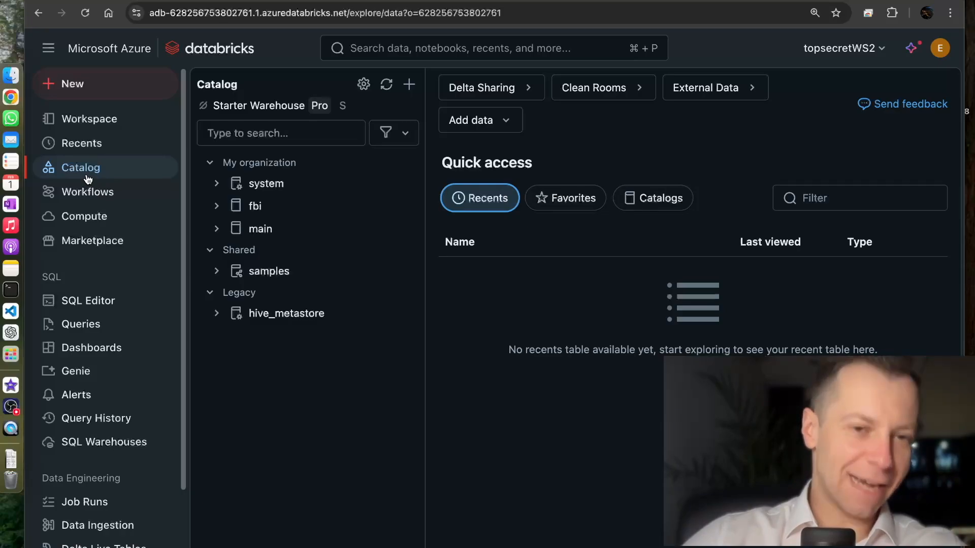
{"action": "left_click", "coordinate": [216, 205]}
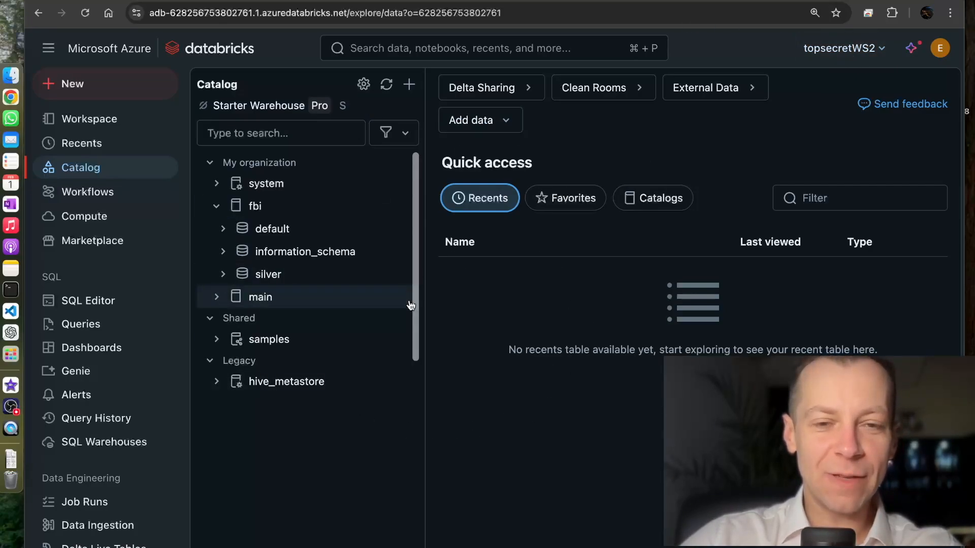
- Create a Standard catalog named youdontseeme from the topsecretWS2 workspace
{"action": "left_click", "coordinate": [408, 85]}
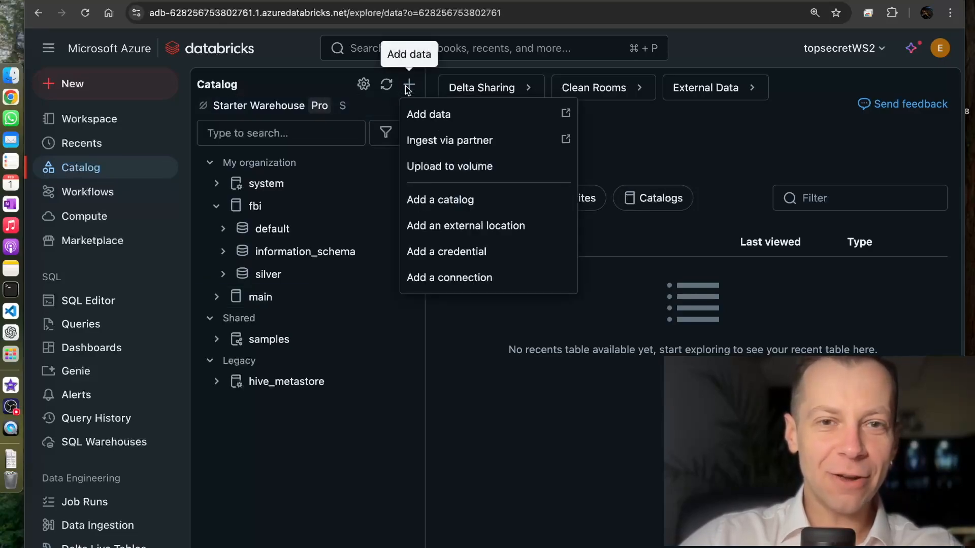
{"action": "left_click", "coordinate": [438, 193]}
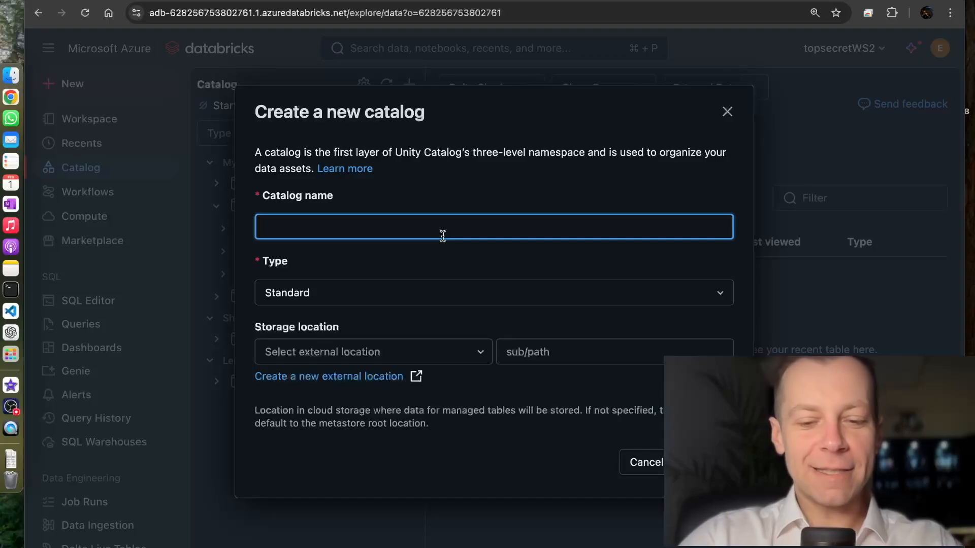
{"action": "type", "text": "youdontseeme"}
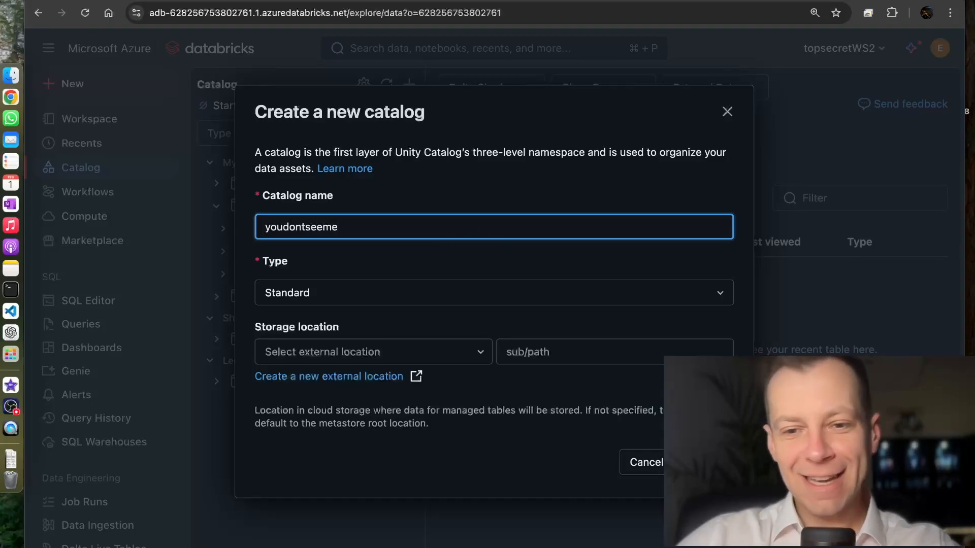
{"action": "left_click", "coordinate": [707, 462]}
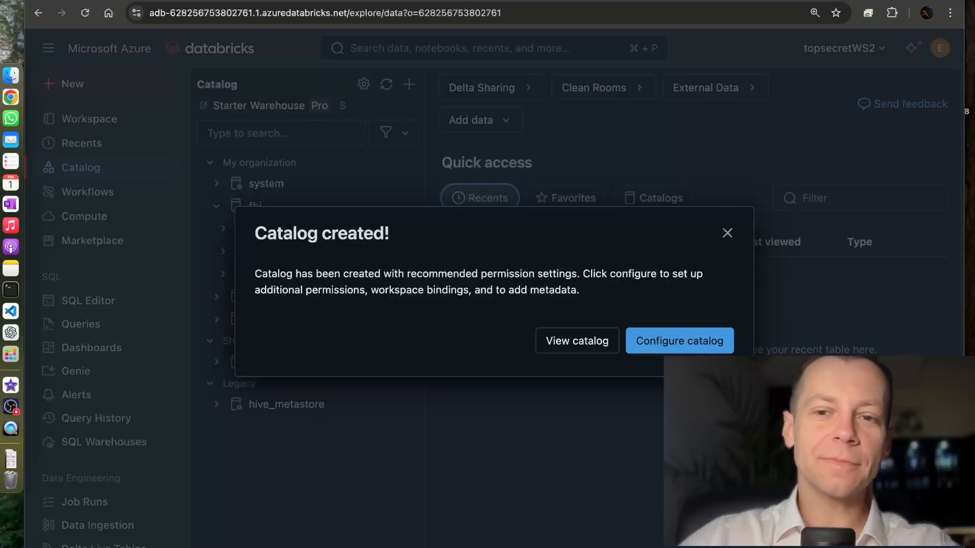
- Configure the youdontseeme catalog so that only topsecretWS2 has access instead of all workspaces, and finish the setup
{"action": "left_click", "coordinate": [683, 343]}
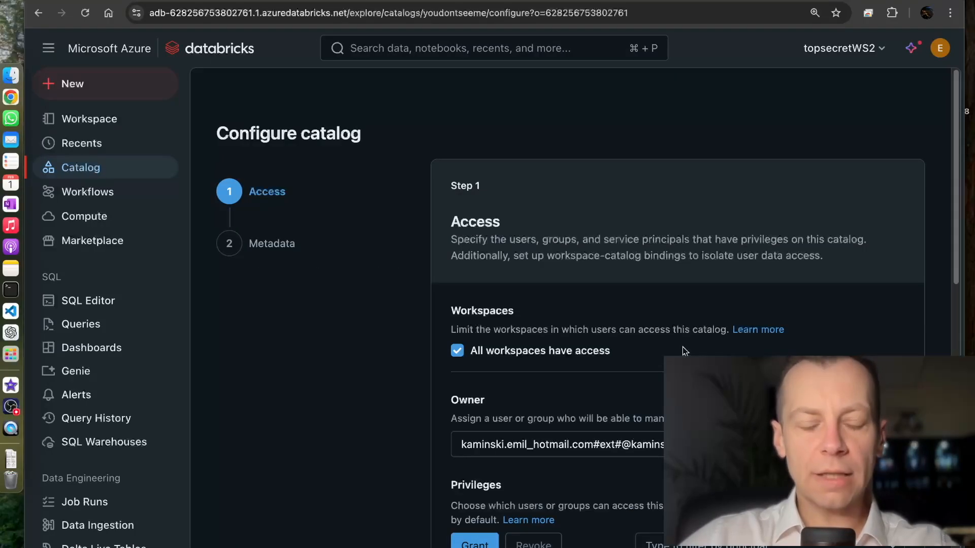
{"action": "left_click", "coordinate": [457, 352]}
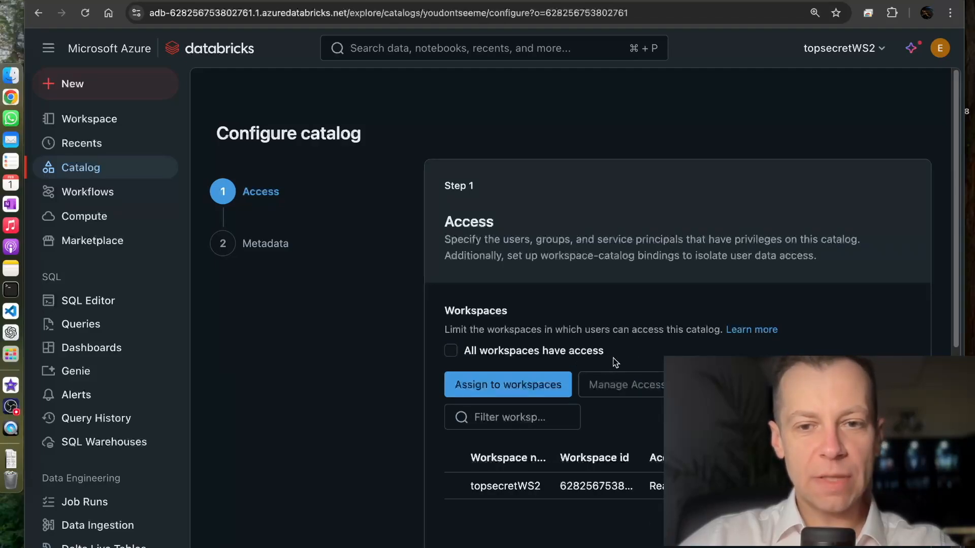
{"action": "scroll", "coordinate": [677, 254], "scroll_direction": "down", "scroll_amount": 8}
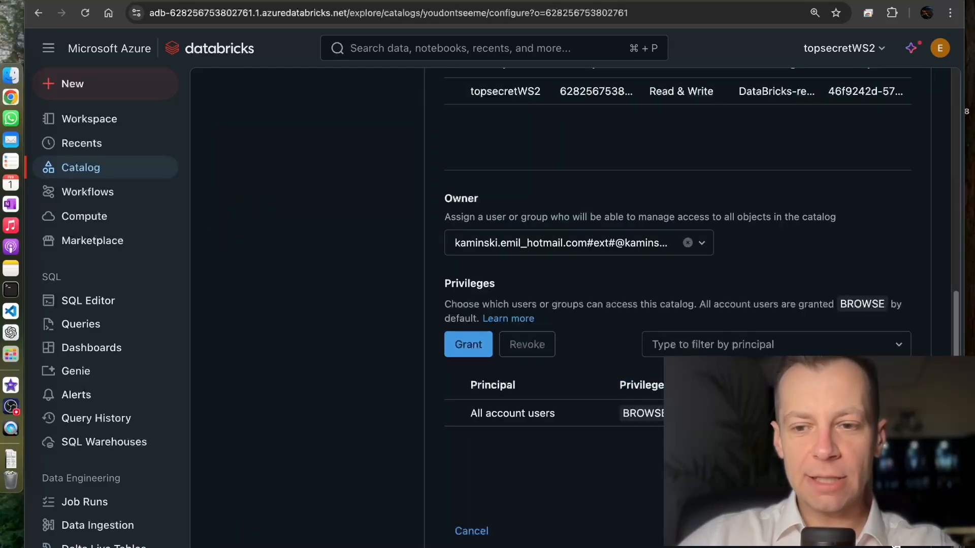
{"action": "left_click", "coordinate": [893, 537]}
{"action": "left_click", "coordinate": [893, 537]}
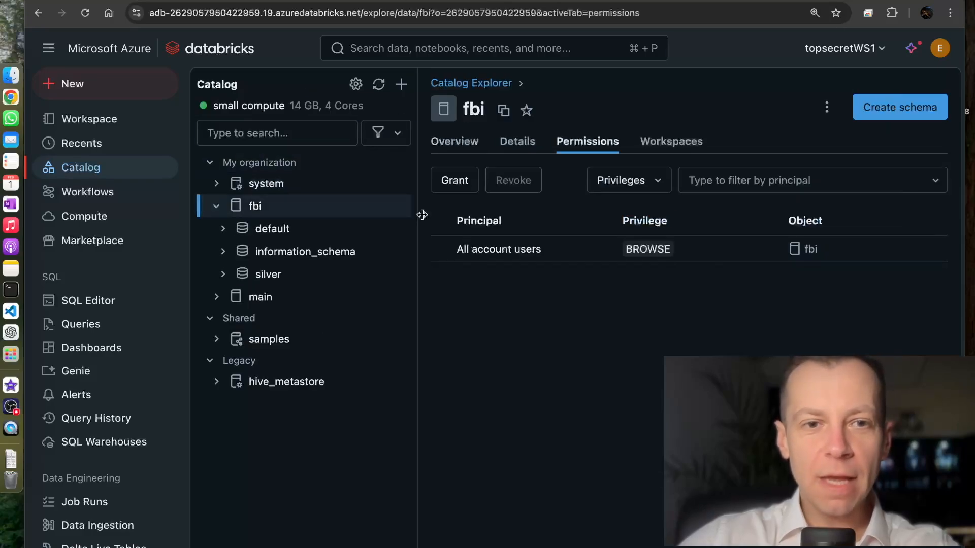
- Reload the catalog explorer in topsecretWS1 and check how the youdontseeme catalog is listed
{"action": "left_click", "coordinate": [87, 13]}
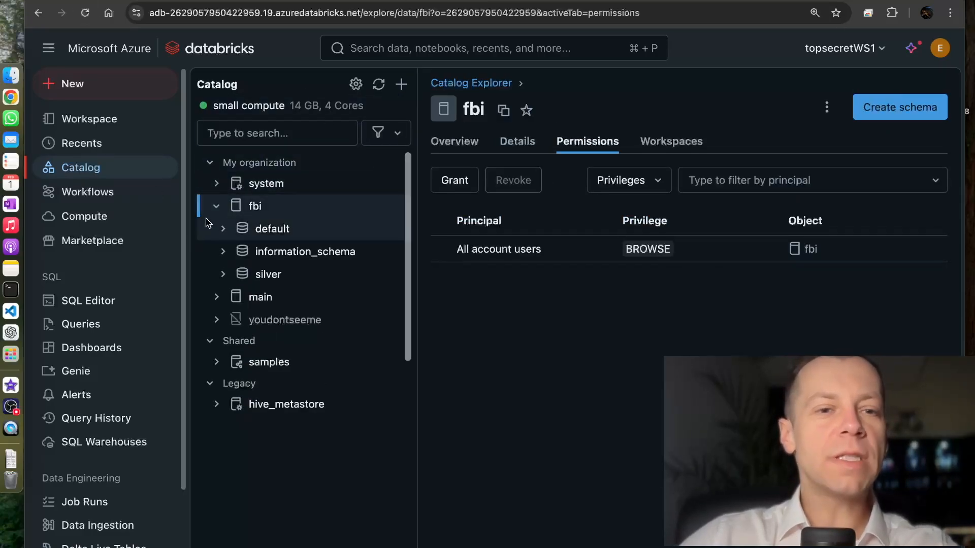
{"action": "left_click", "coordinate": [217, 205]}
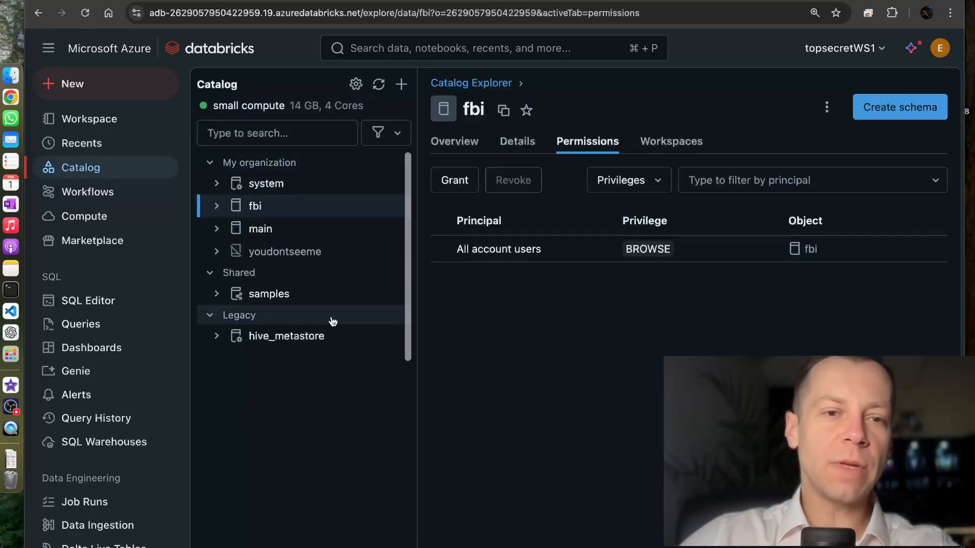
{"action": "mouse_move", "coordinate": [240, 258]}
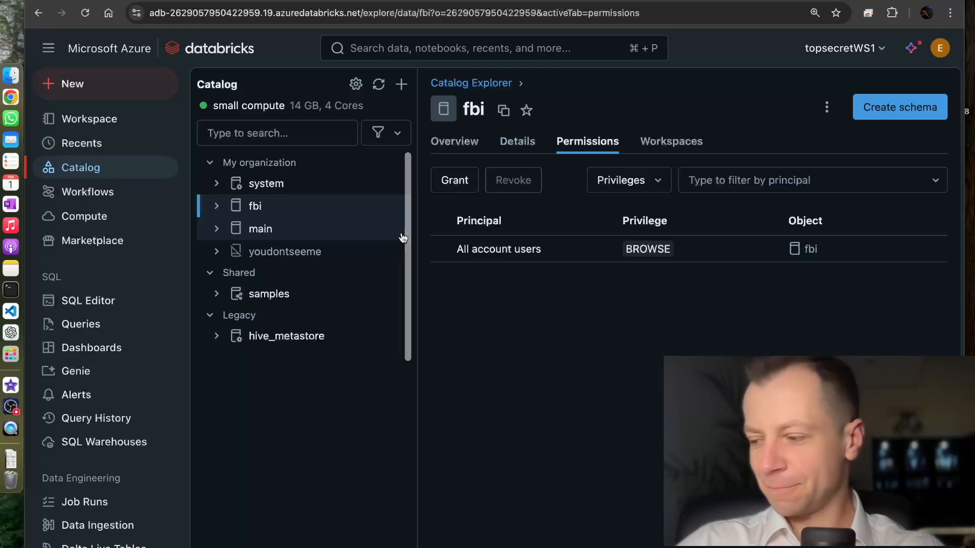
- Open the xyz table in fbi's silver schema and read through its overview, AI suggested description and column comments
{"action": "left_click", "coordinate": [217, 206]}
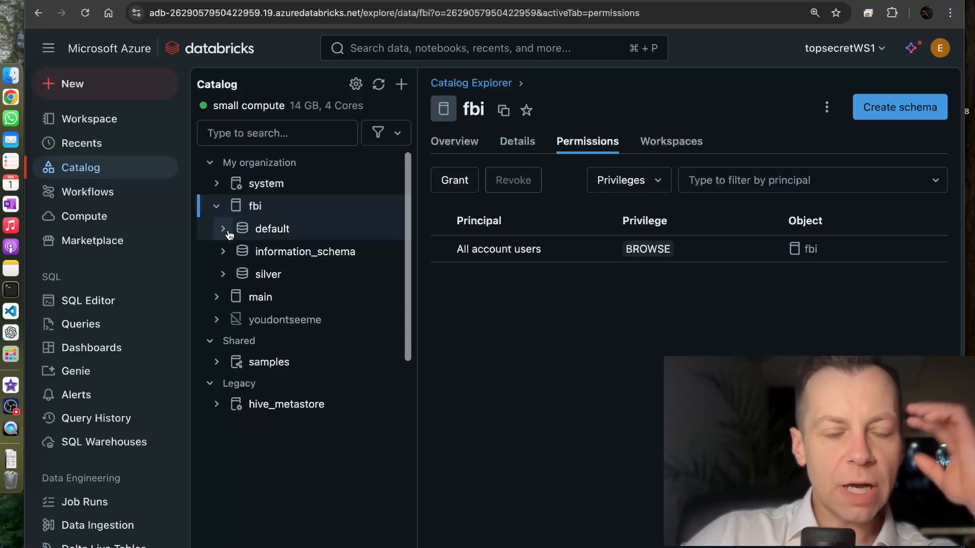
{"action": "left_click", "coordinate": [223, 274]}
{"action": "left_click", "coordinate": [267, 297]}
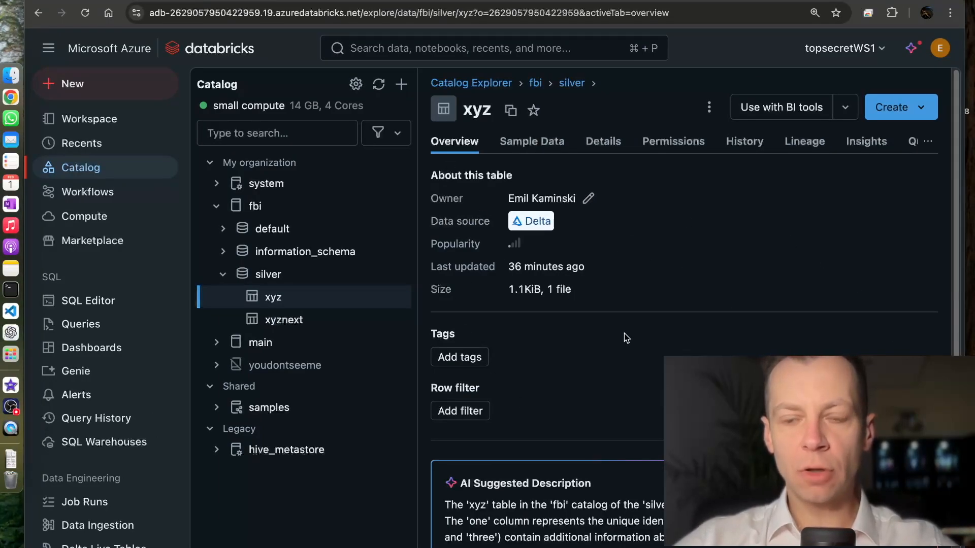
{"action": "scroll", "coordinate": [626, 337], "scroll_direction": "down", "scroll_amount": 5}
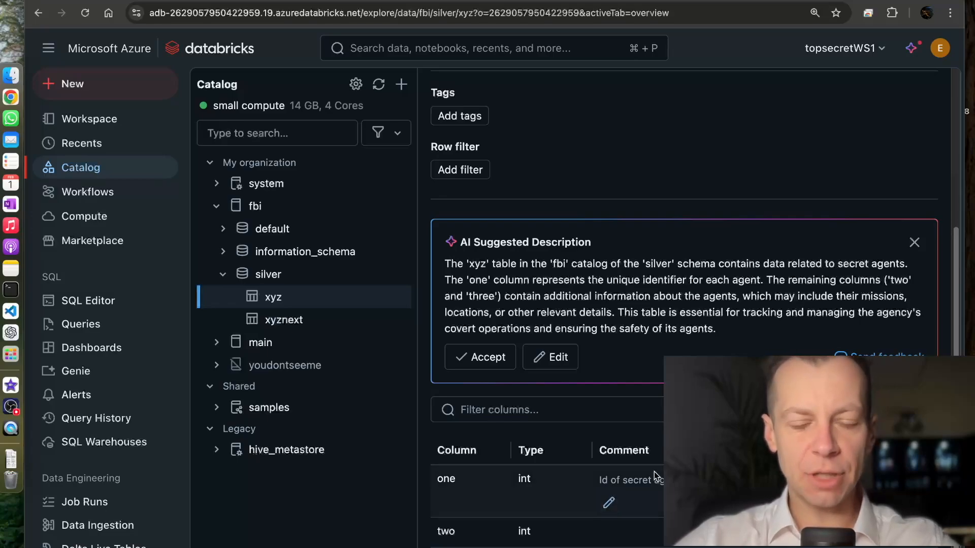
{"action": "scroll", "coordinate": [675, 167], "scroll_direction": "up", "scroll_amount": 5}
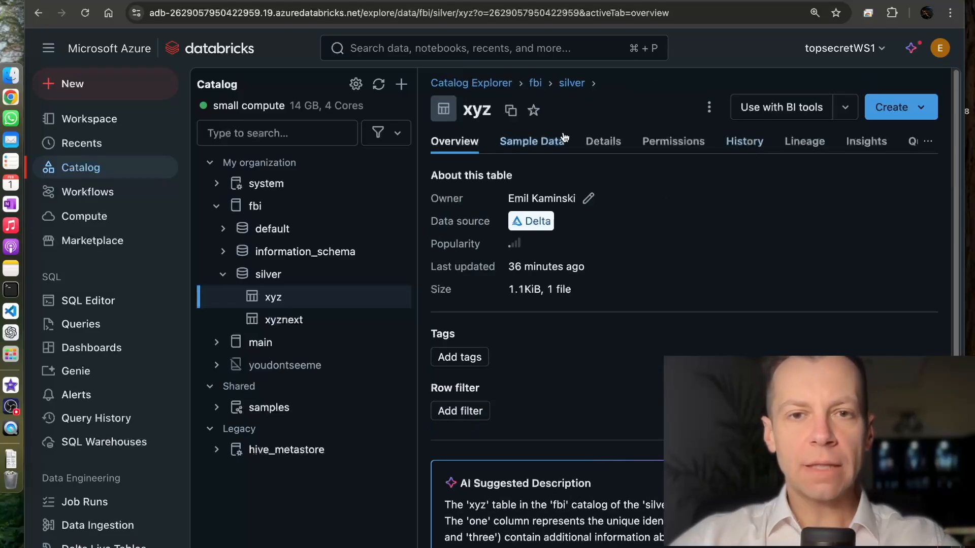
- Review the xyz table's sample data, details, permissions and version history
{"action": "left_click", "coordinate": [542, 151]}
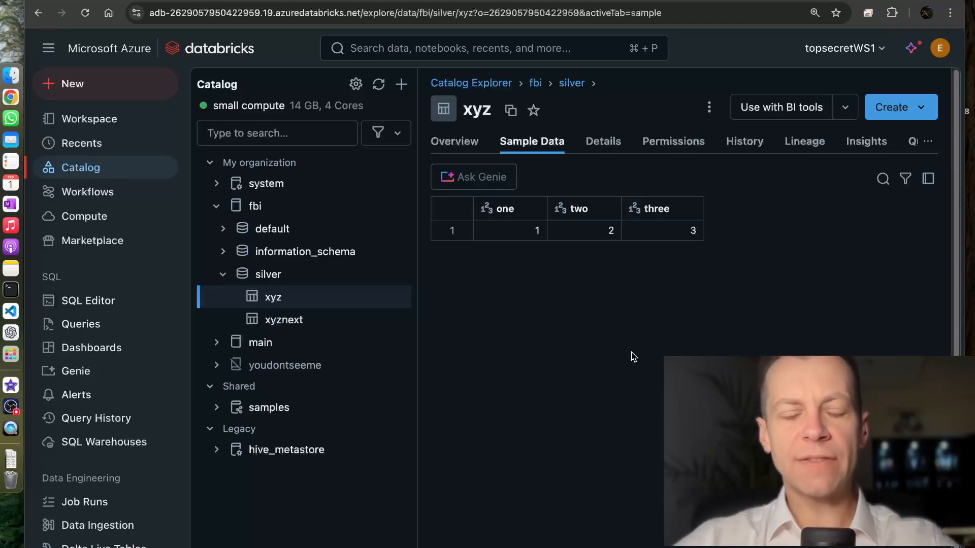
{"action": "left_click", "coordinate": [600, 148]}
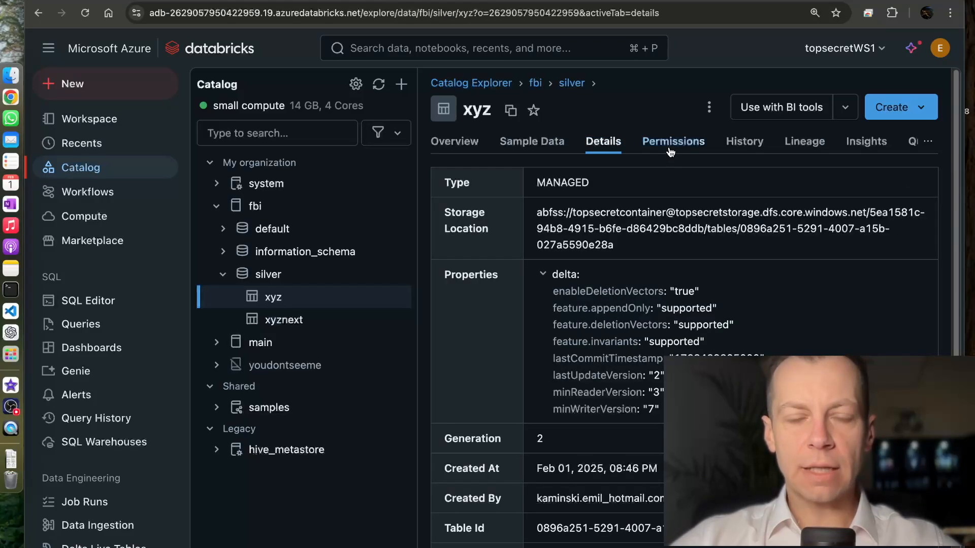
{"action": "left_click", "coordinate": [685, 140]}
{"action": "left_click", "coordinate": [745, 145]}
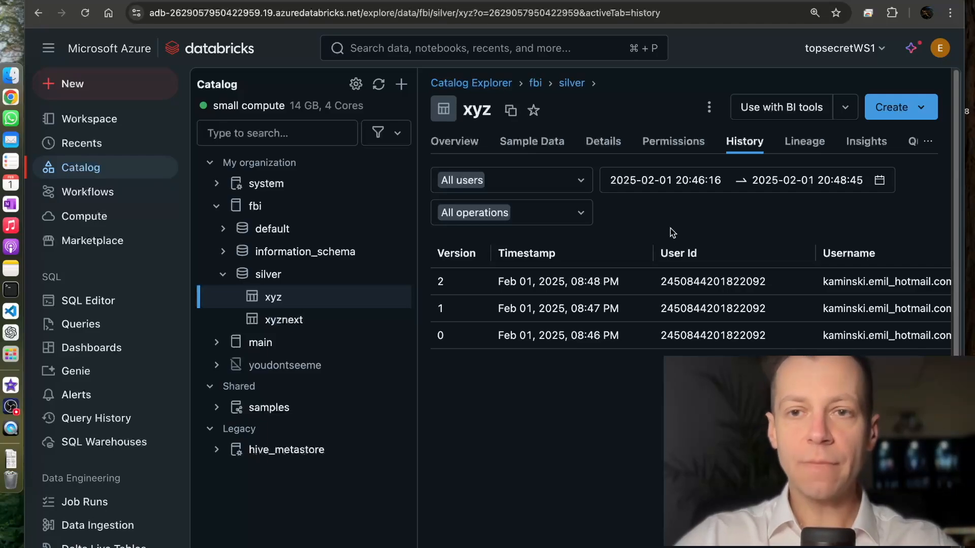
- Examine the xyz table's lineage and its usage insights for the last 30 days
{"action": "left_click", "coordinate": [807, 143]}
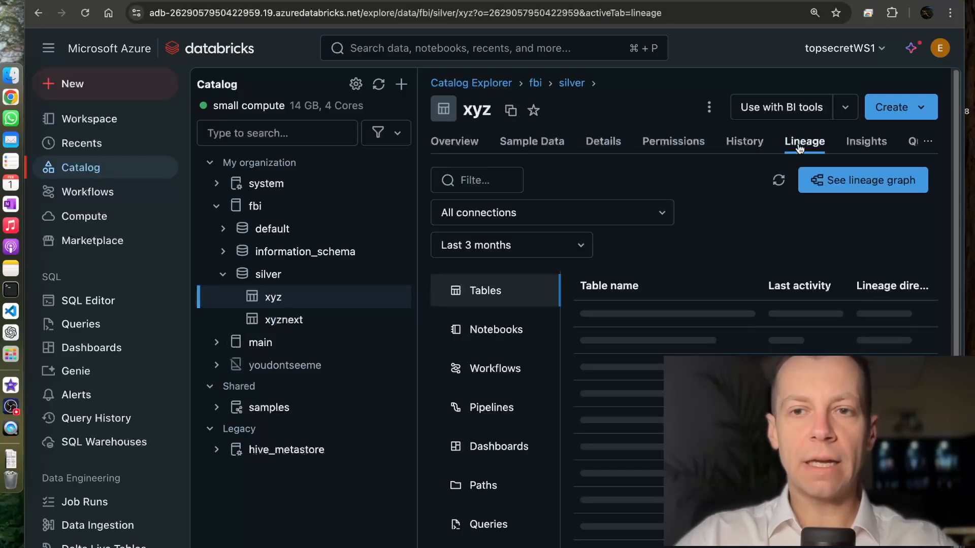
{"action": "left_click", "coordinate": [854, 147]}
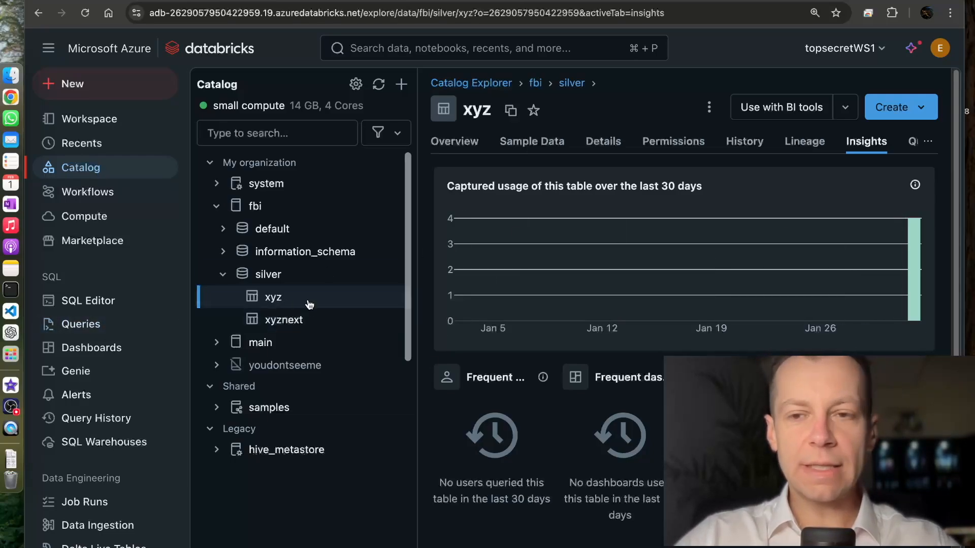
{"action": "scroll", "coordinate": [795, 189], "scroll_direction": "down", "scroll_amount": 3}
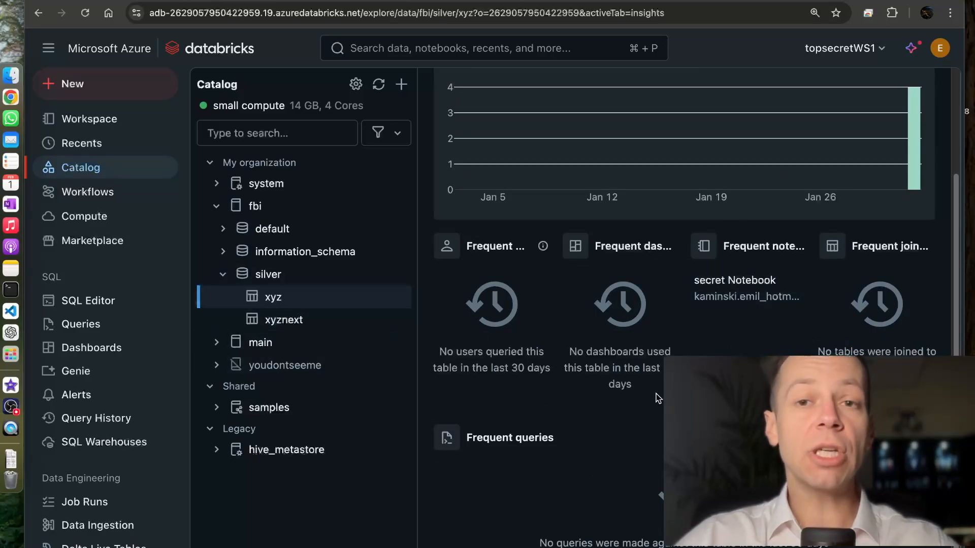
{"action": "scroll", "coordinate": [658, 398], "scroll_direction": "up", "scroll_amount": 3}
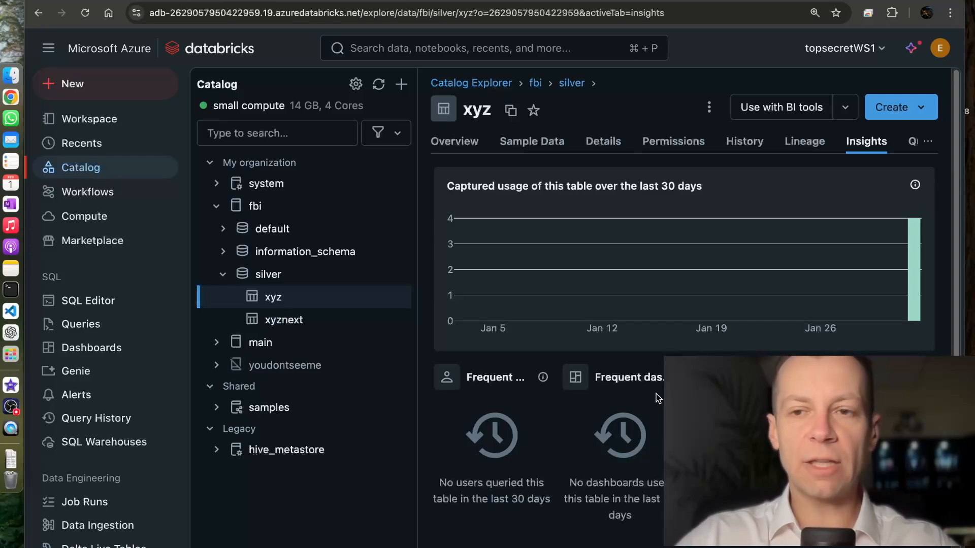
- Check the usage insights of the xyznext table, then return to the xyz table
{"action": "left_click", "coordinate": [313, 320]}
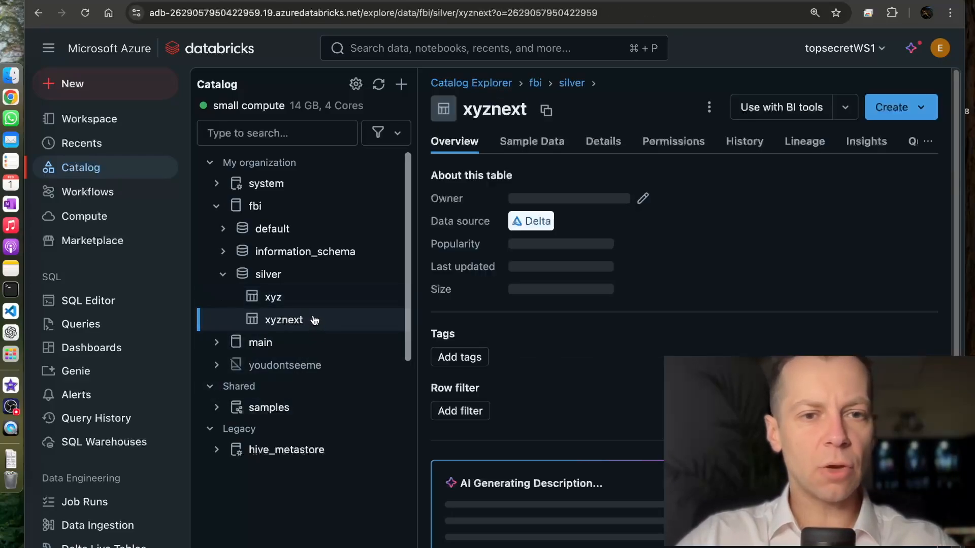
{"action": "left_click", "coordinate": [865, 141]}
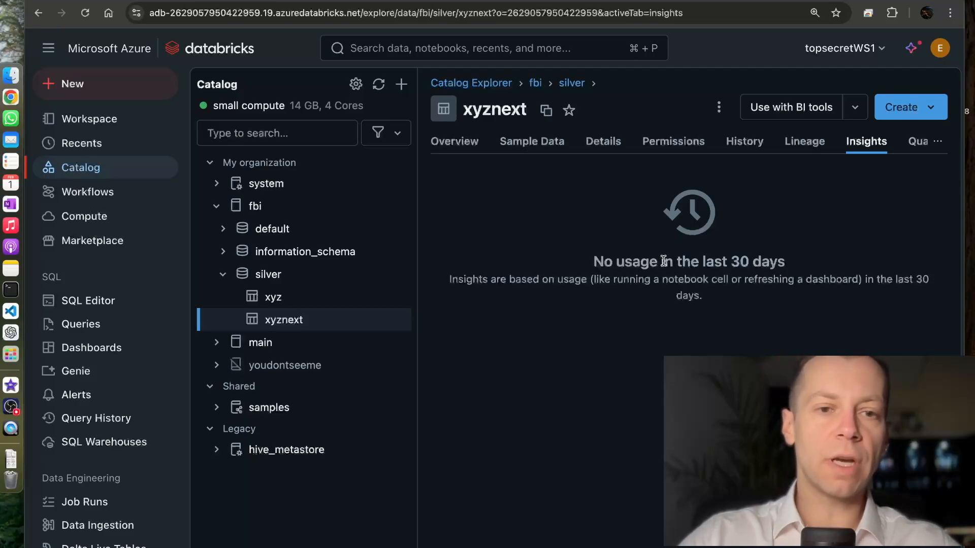
{"action": "left_click", "coordinate": [319, 300]}
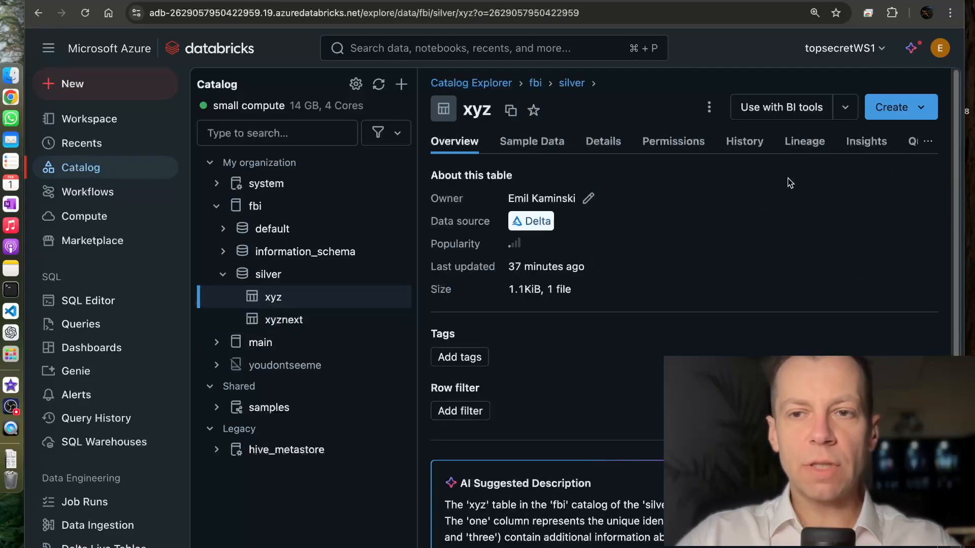
- Start creating a quality monitor for the xyz table with the Snapshot profile type
{"action": "left_click", "coordinate": [853, 146]}
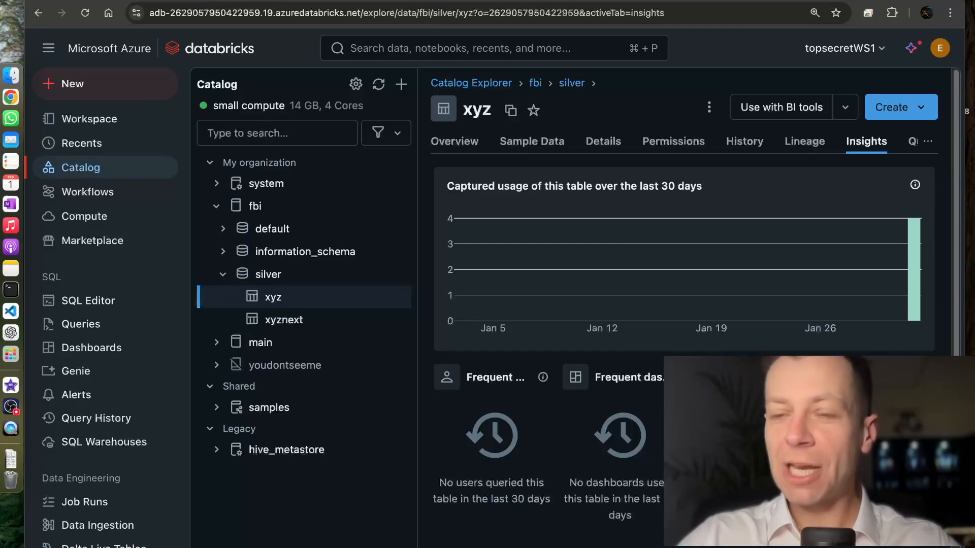
{"action": "left_click", "coordinate": [911, 144]}
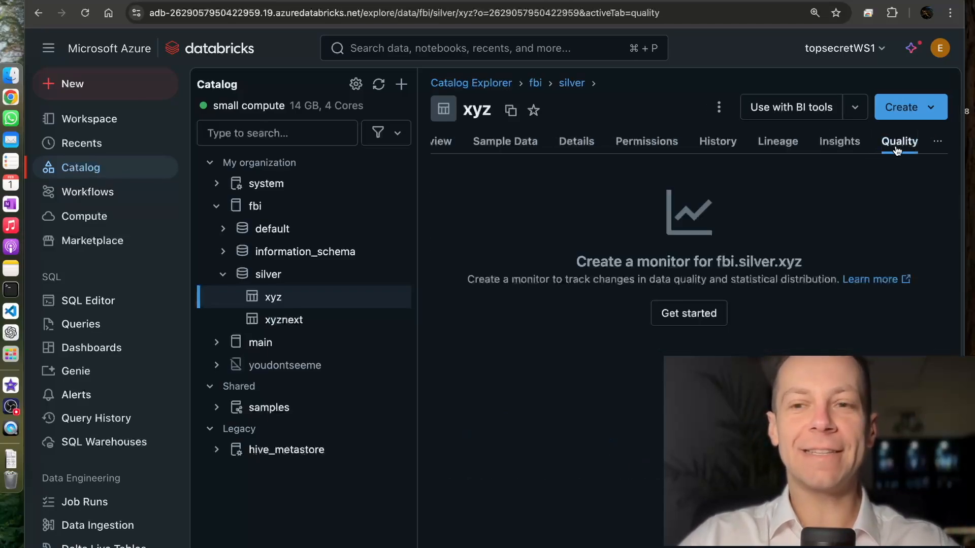
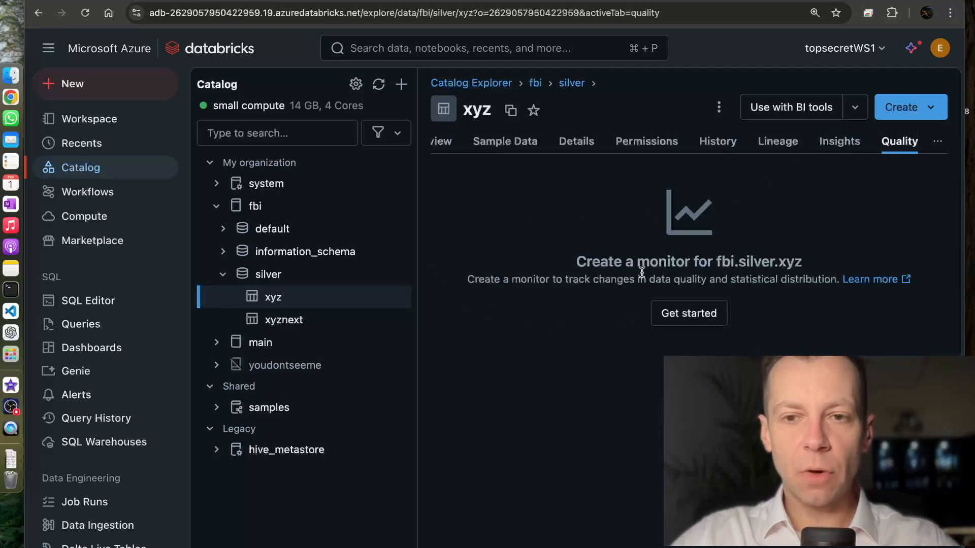
{"action": "left_click", "coordinate": [688, 321]}
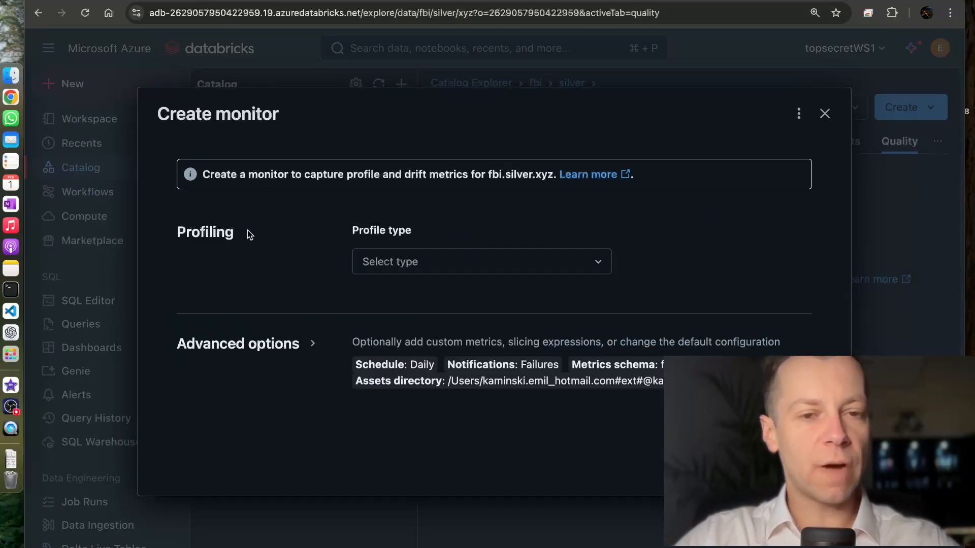
{"action": "left_click", "coordinate": [489, 268]}
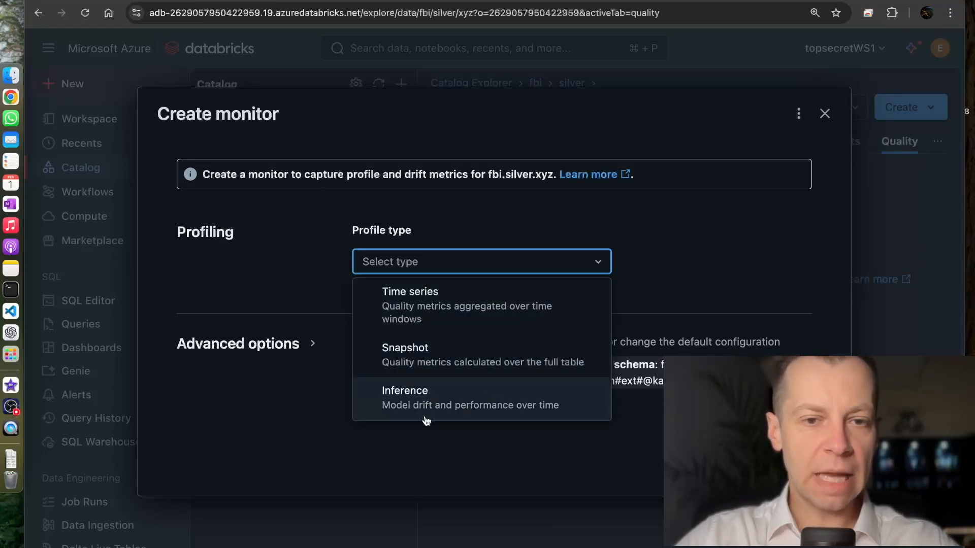
{"action": "left_click", "coordinate": [477, 364]}
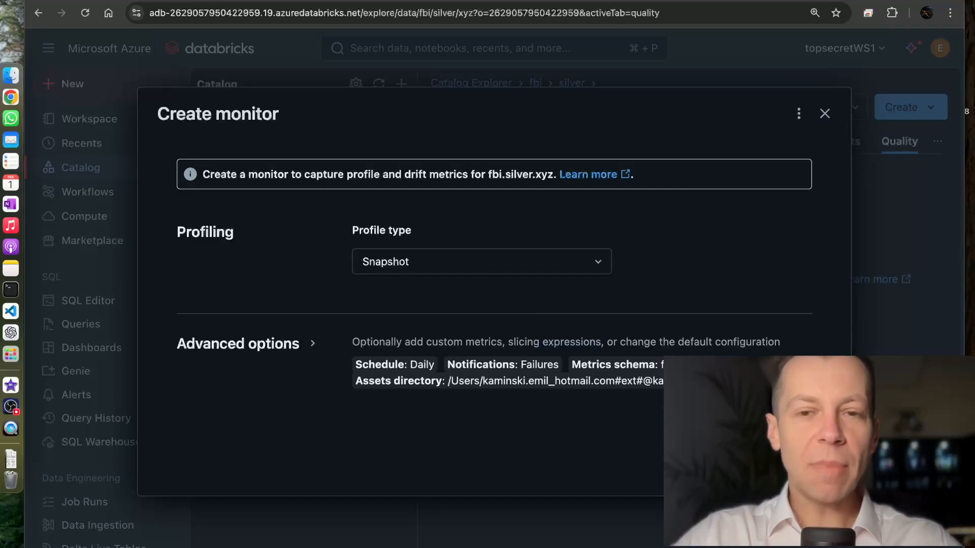
- In the xyz monitor's advanced options, replace the user folder in the assets directory path with /tmp
{"action": "left_click", "coordinate": [313, 344]}
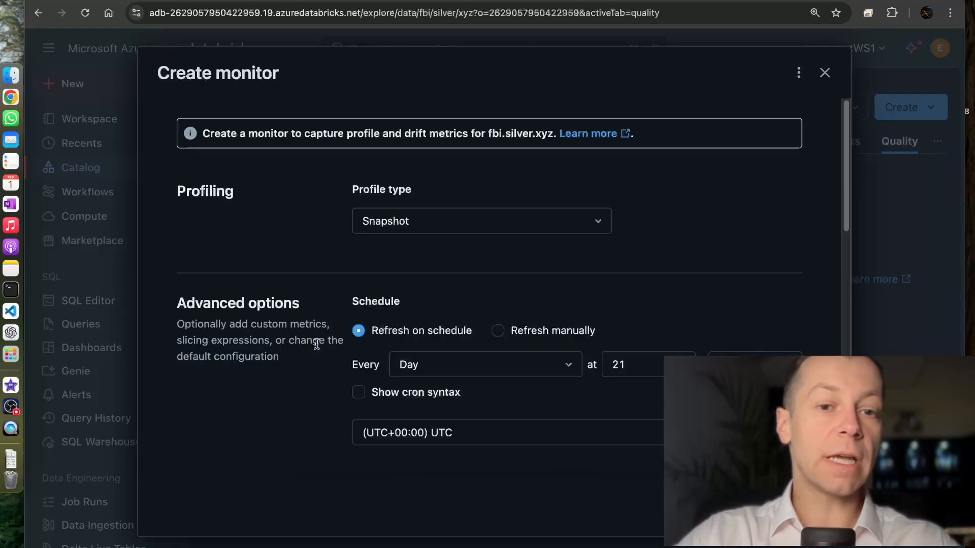
{"action": "scroll", "coordinate": [282, 371], "scroll_direction": "down", "scroll_amount": 10}
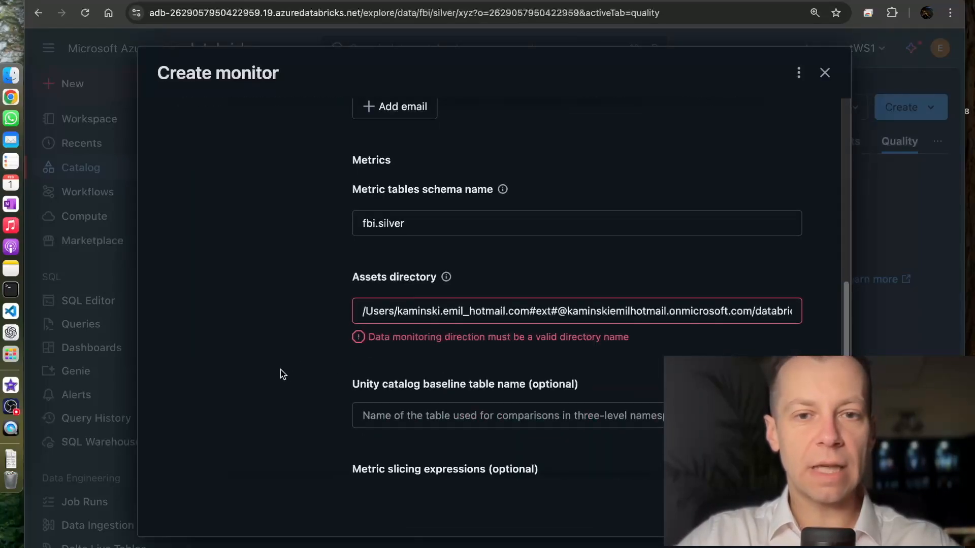
{"action": "left_click_drag", "start_coordinate": [366, 315], "coordinate": [626, 318]}
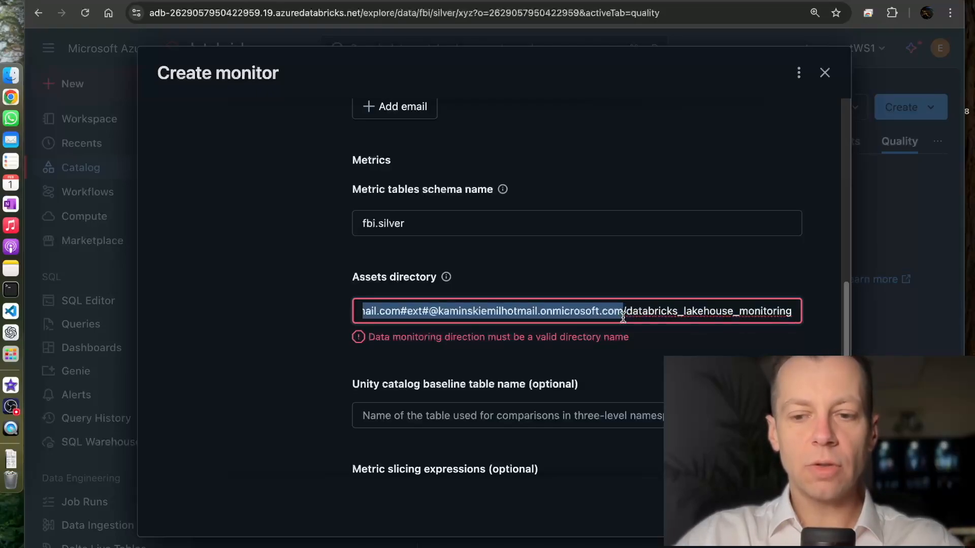
{"action": "key", "text": "BackSpace"}
{"action": "type", "text": "/tmp"}
{"action": "scroll", "coordinate": [531, 290], "scroll_direction": "up", "scroll_amount": 10}
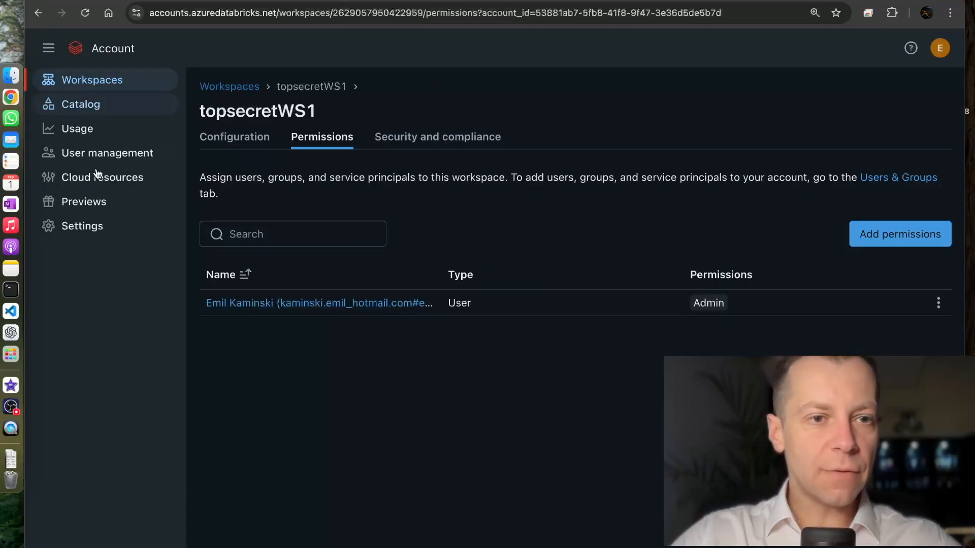
- In the account's feature enablement settings, turn serverless compute for Workflows, Notebooks, and Delta Live tables off and back on
{"action": "left_click", "coordinate": [97, 226]}
{"action": "left_click", "coordinate": [486, 122]}
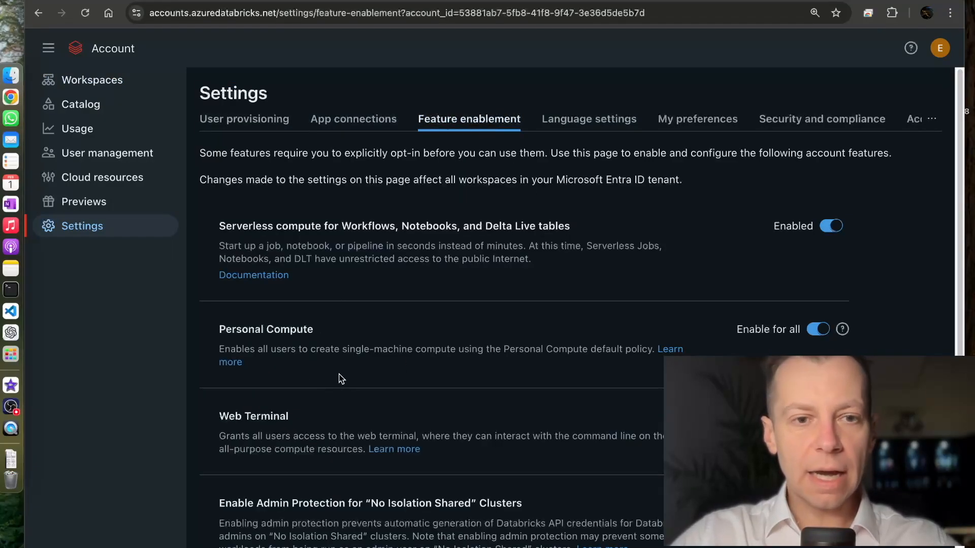
{"action": "left_click_drag", "start_coordinate": [257, 226], "coordinate": [464, 228]}
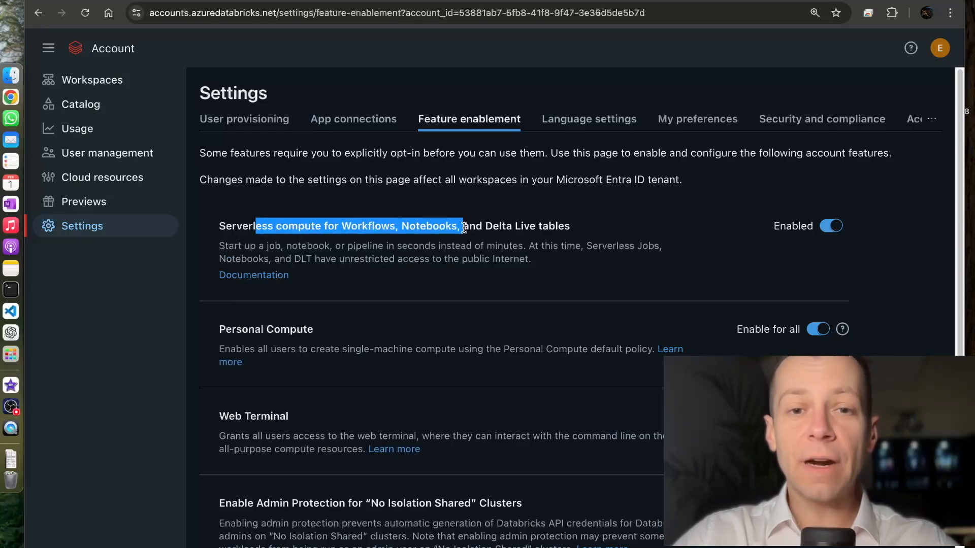
{"action": "left_click", "coordinate": [829, 229]}
{"action": "left_click", "coordinate": [692, 344]}
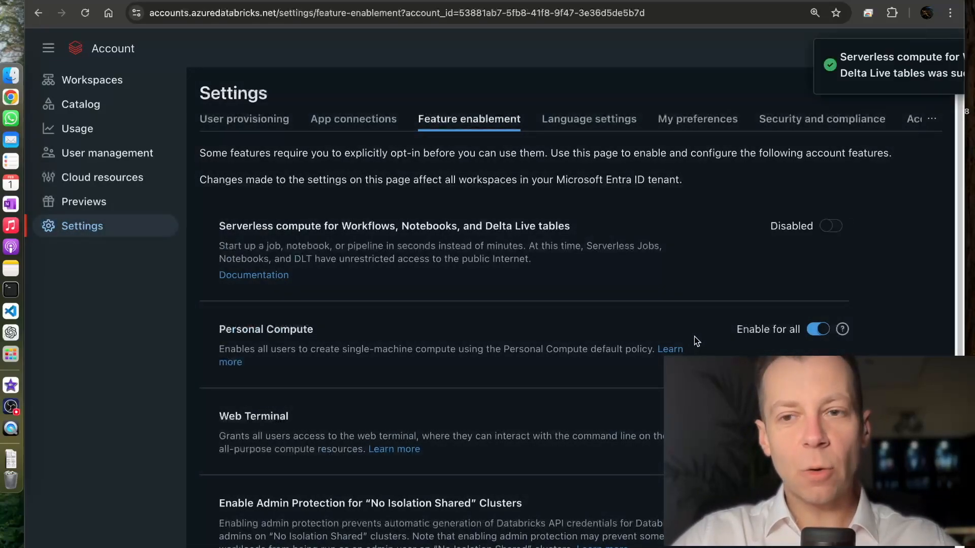
{"action": "left_click", "coordinate": [831, 228]}
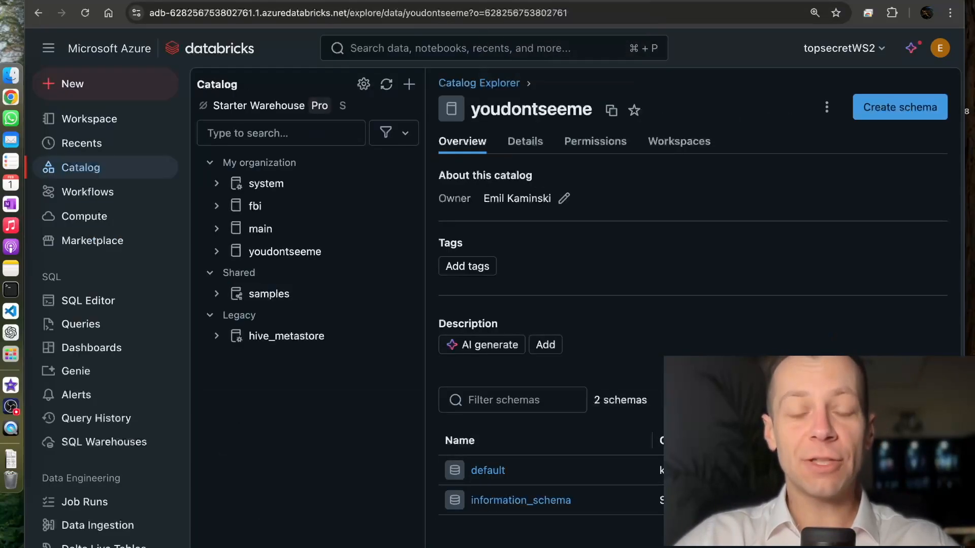
- Switch from the topsecretWS2 workspace to the Marketing_team workspace
{"action": "left_click", "coordinate": [839, 54]}
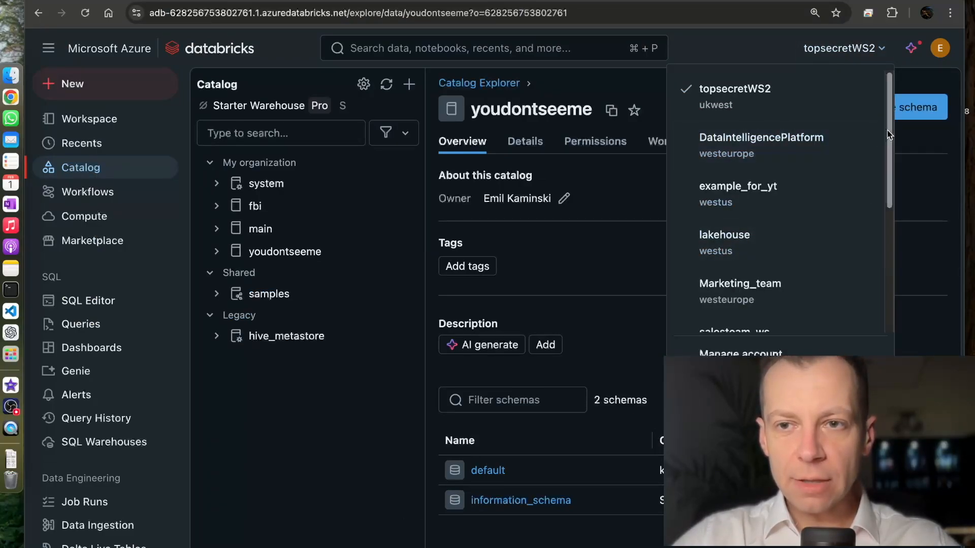
{"action": "scroll", "coordinate": [820, 281], "scroll_direction": "down", "scroll_amount": 3}
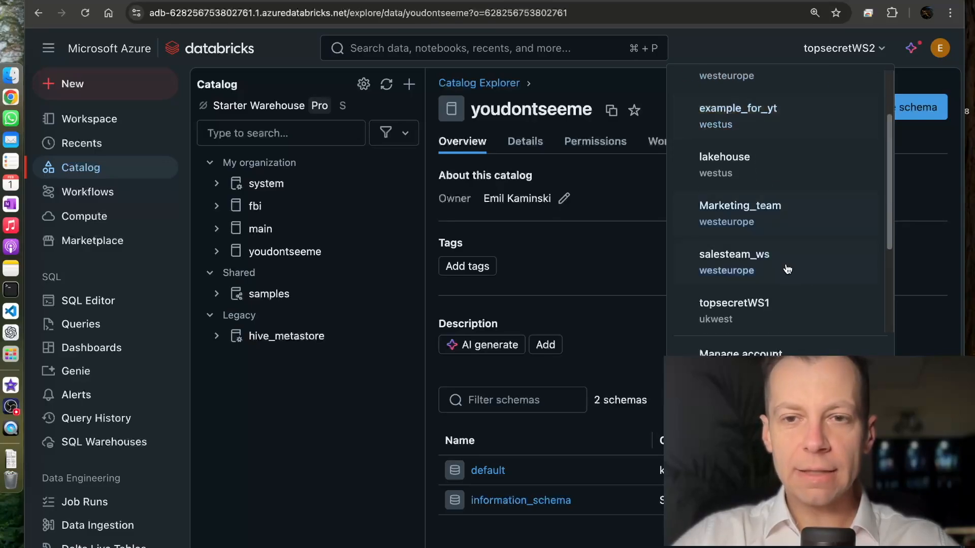
{"action": "scroll", "coordinate": [737, 225], "scroll_direction": "up", "scroll_amount": 1}
{"action": "left_click", "coordinate": [763, 233]}
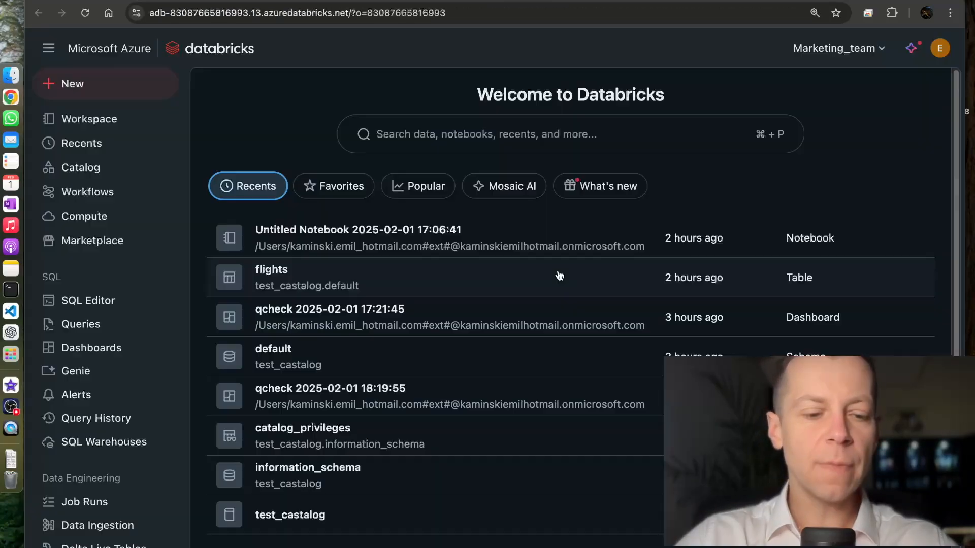
- Open the flights table in the default schema of the test_castalog catalog
{"action": "left_click", "coordinate": [91, 175]}
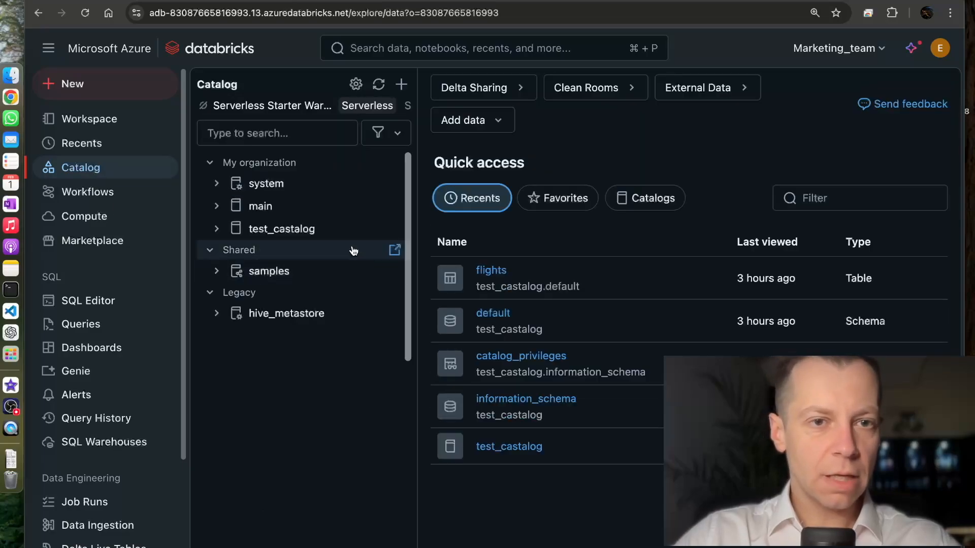
{"action": "left_click", "coordinate": [218, 230]}
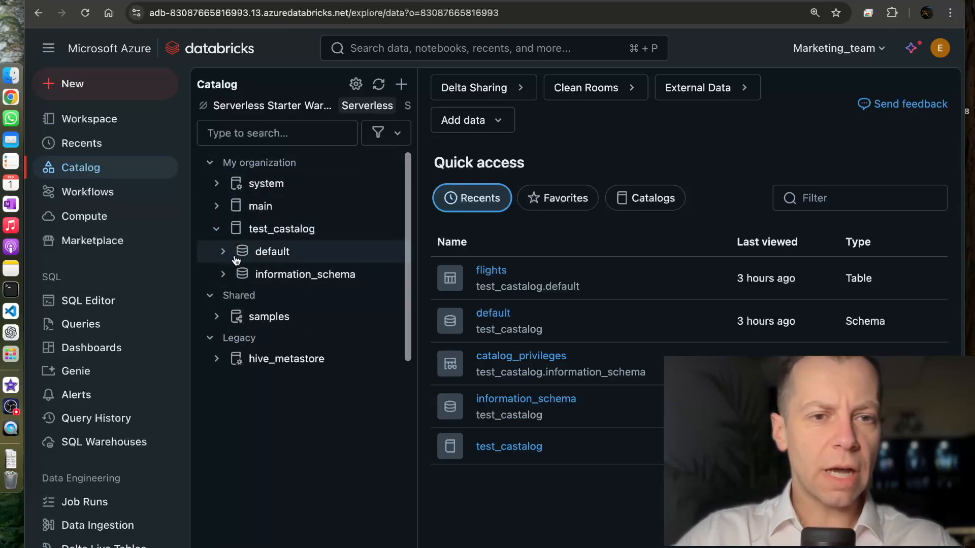
{"action": "left_click", "coordinate": [224, 252]}
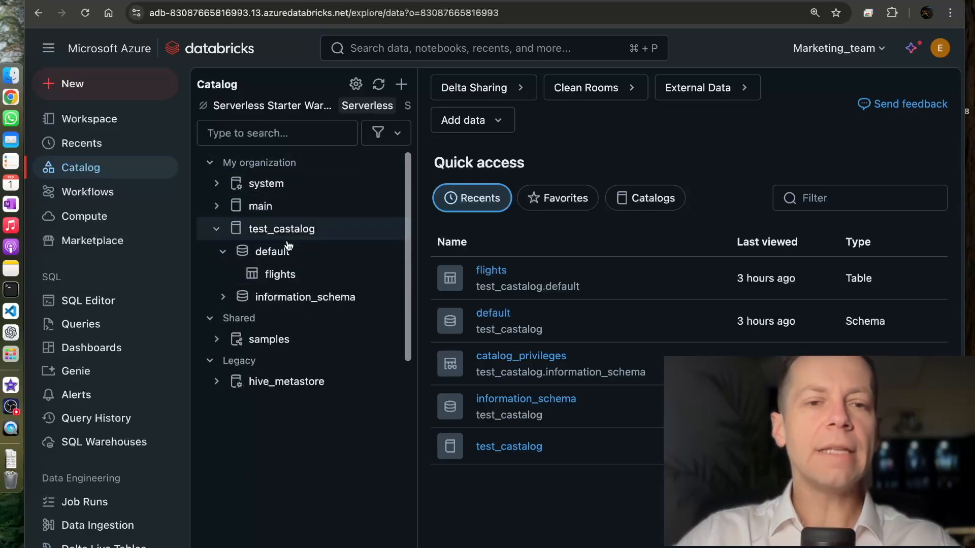
{"action": "left_click", "coordinate": [282, 275]}
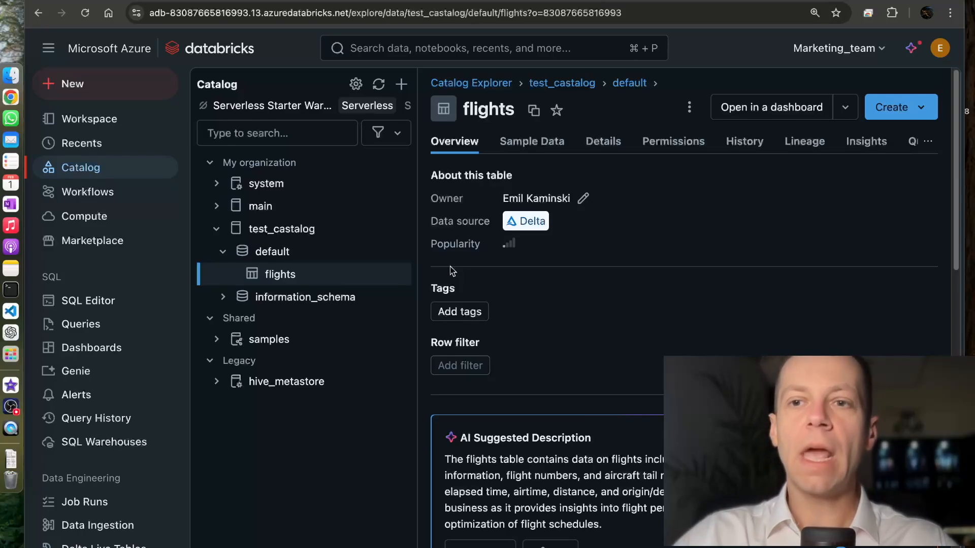
- Start creating a quality monitor for the flights table with the Snapshot profile type
{"action": "left_click", "coordinate": [912, 144]}
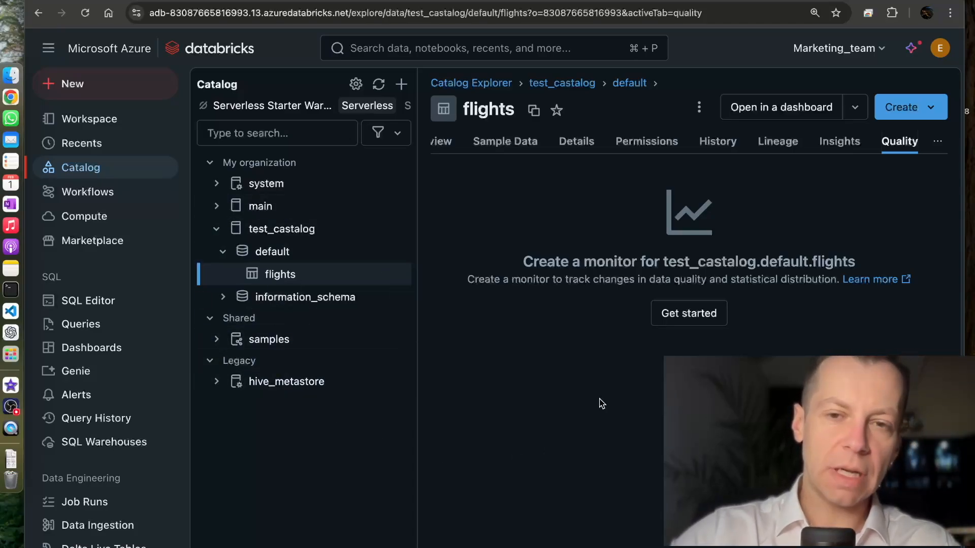
{"action": "left_click", "coordinate": [693, 322]}
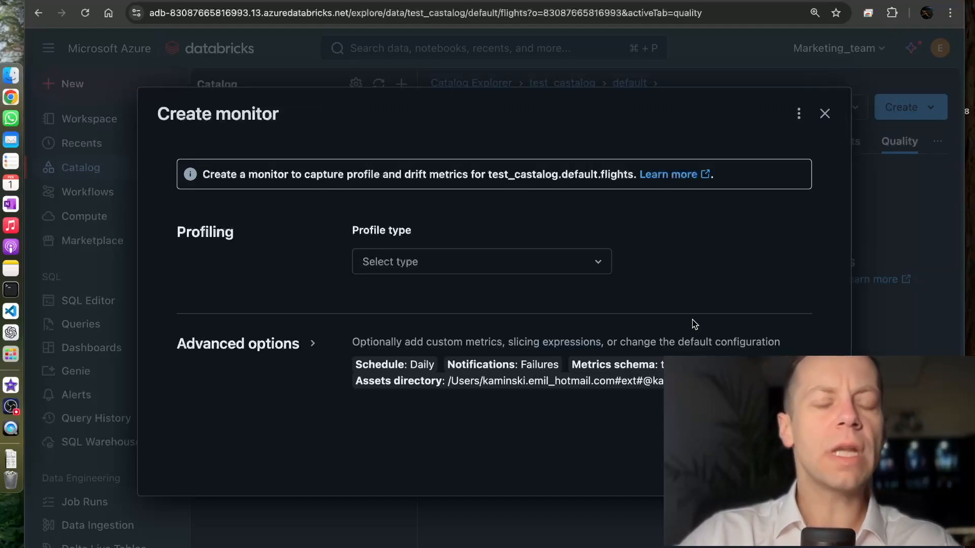
{"action": "left_click", "coordinate": [597, 262]}
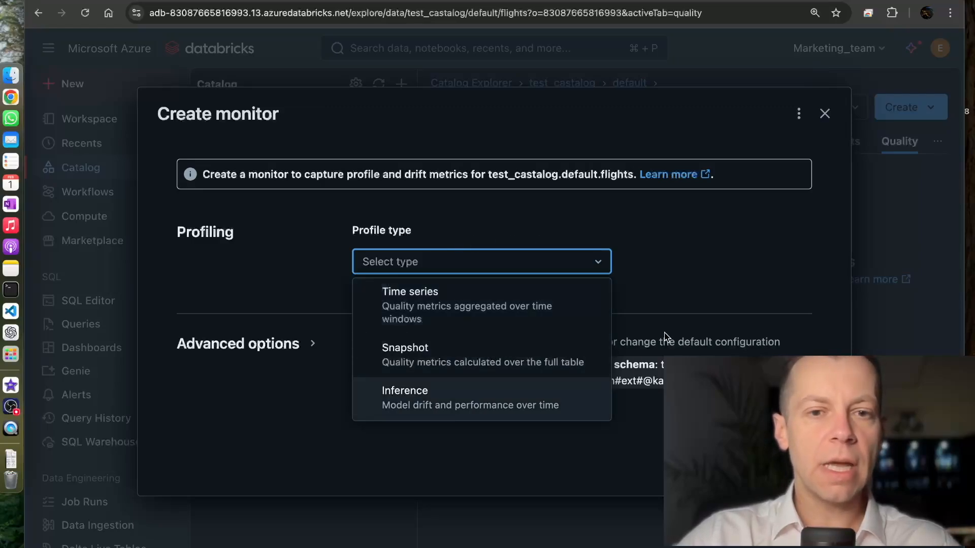
{"action": "left_click", "coordinate": [481, 361]}
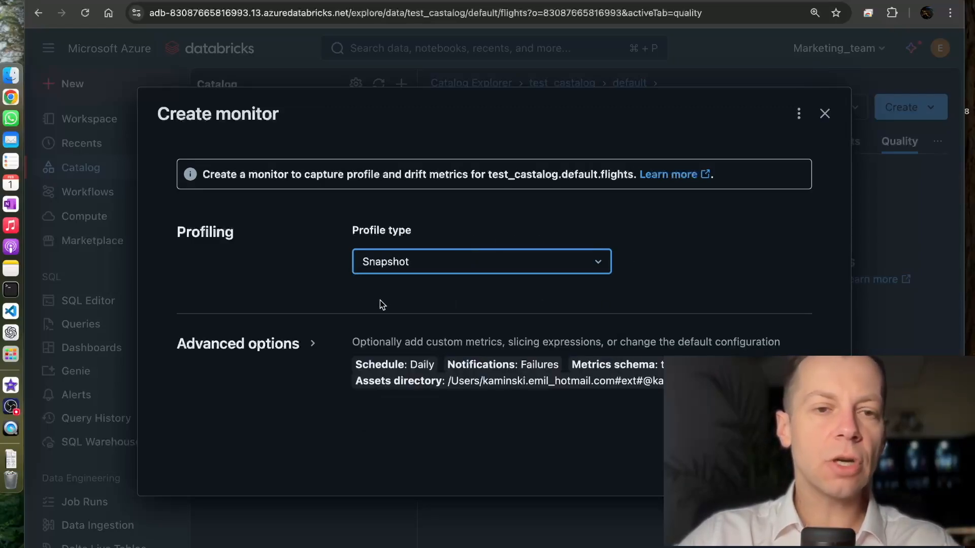
- In the flights monitor's advanced options, replace the user folder in the assets directory path with tmp
{"action": "left_click", "coordinate": [318, 347]}
{"action": "scroll", "coordinate": [325, 350], "scroll_direction": "down", "scroll_amount": 6}
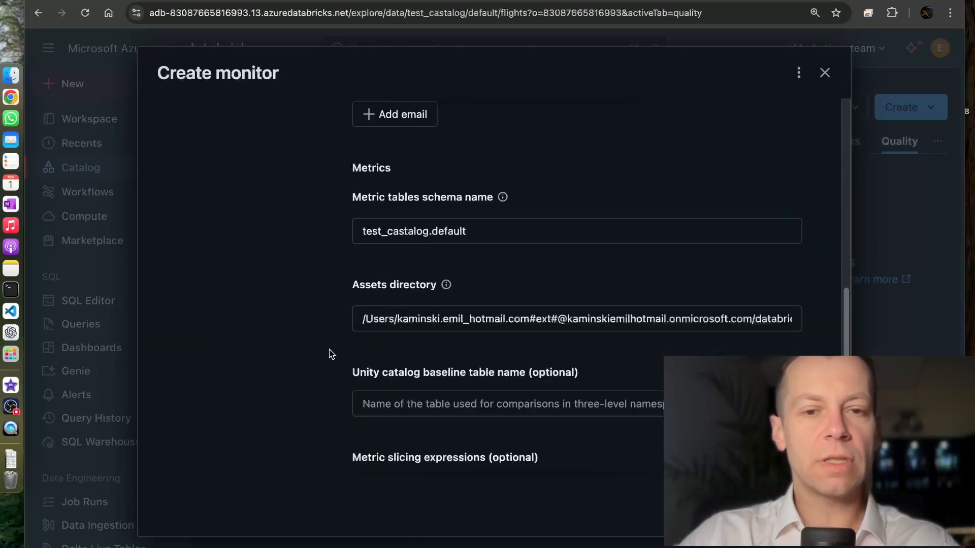
{"action": "scroll", "coordinate": [331, 354], "scroll_direction": "down", "scroll_amount": 2}
{"action": "left_click_drag", "start_coordinate": [365, 240], "coordinate": [752, 240]}
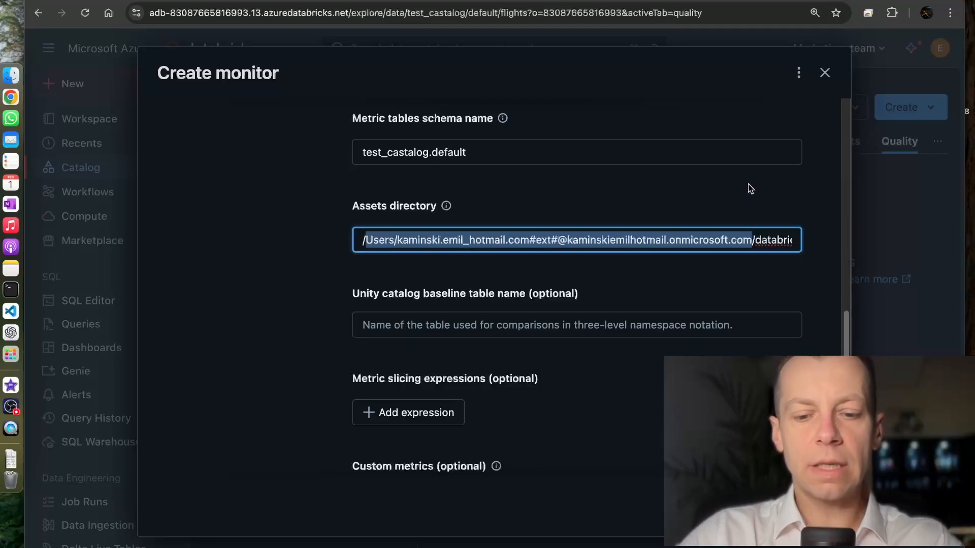
{"action": "type", "text": "tmp"}
{"action": "left_click", "coordinate": [753, 206]}
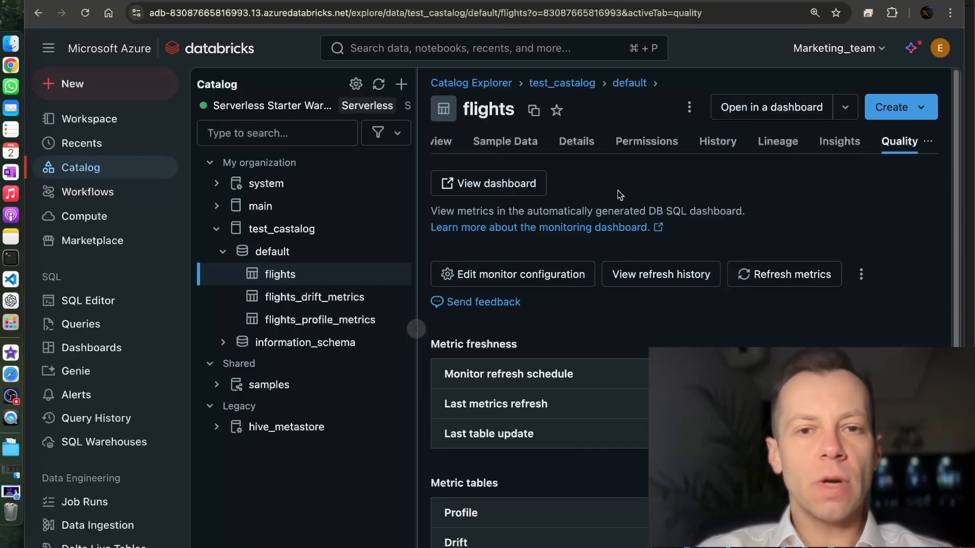
- Open the flights monitoring dashboard and examine its row count, % NULLs, % Zeros, numerical and categorical distribution sections
{"action": "left_click", "coordinate": [485, 190]}
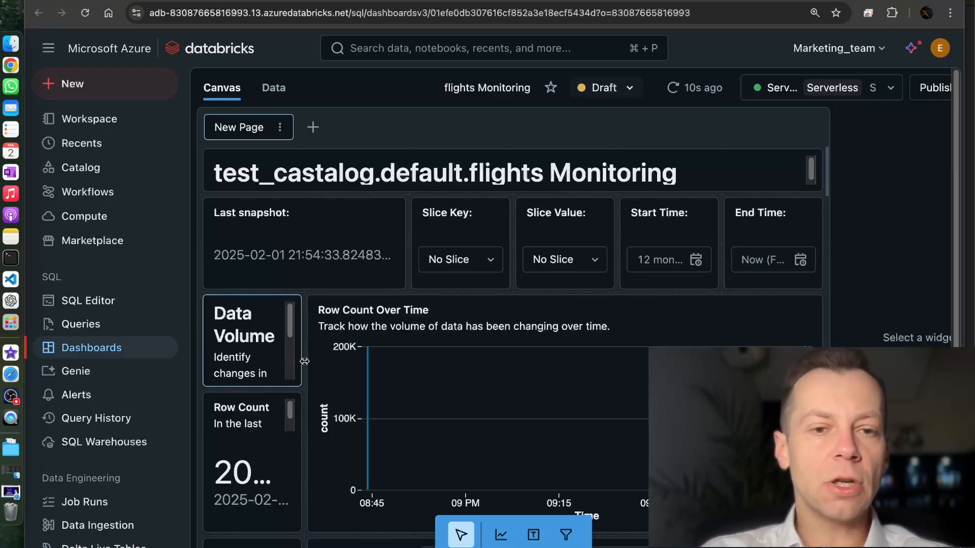
{"action": "scroll", "coordinate": [305, 356], "scroll_direction": "down", "scroll_amount": 3}
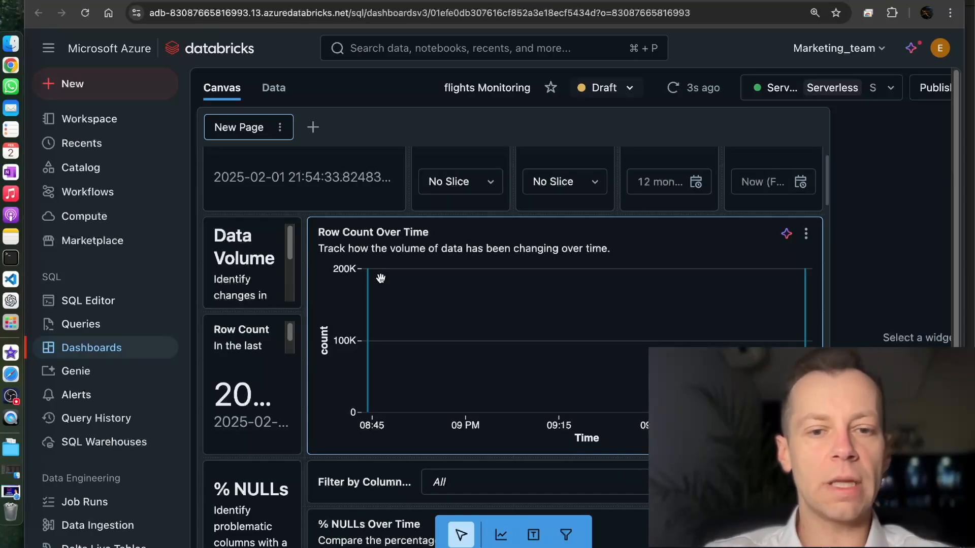
{"action": "scroll", "coordinate": [367, 306], "scroll_direction": "down", "scroll_amount": 6}
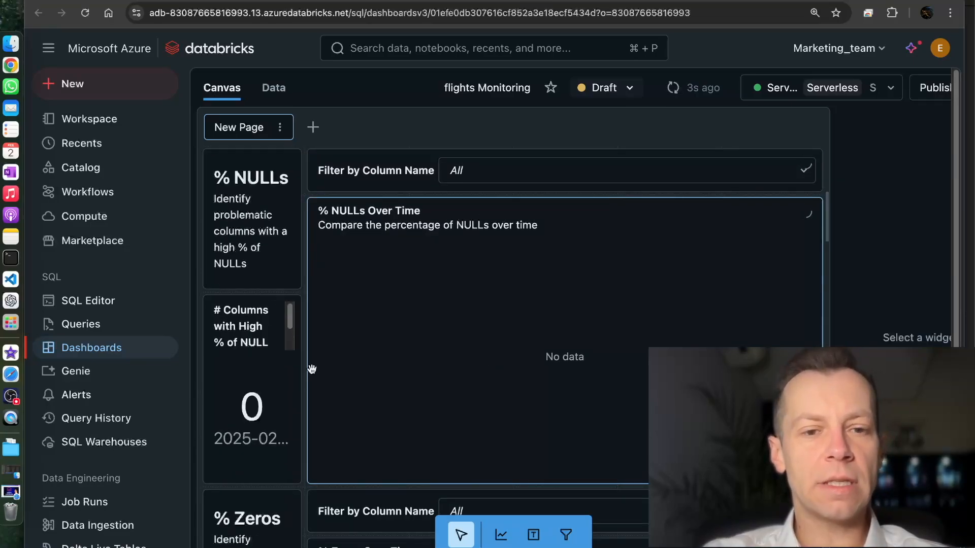
{"action": "scroll", "coordinate": [311, 371], "scroll_direction": "down", "scroll_amount": 3}
{"action": "scroll", "coordinate": [311, 374], "scroll_direction": "down", "scroll_amount": 4}
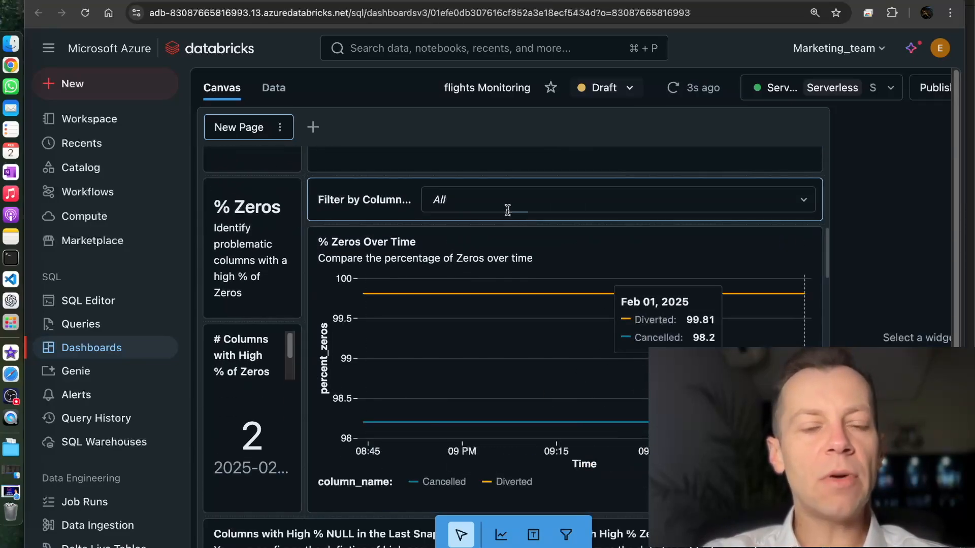
{"action": "scroll", "coordinate": [411, 383], "scroll_direction": "down", "scroll_amount": 7}
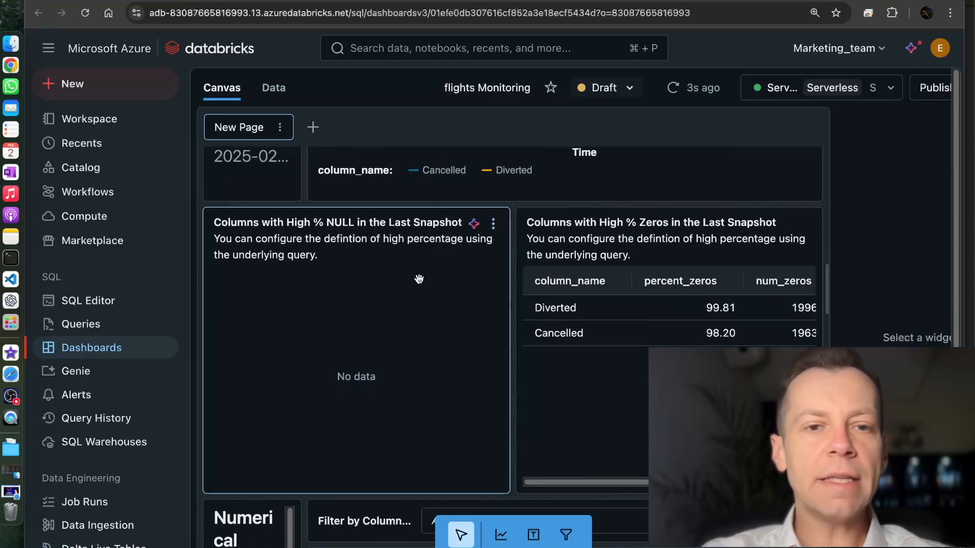
{"action": "scroll", "coordinate": [494, 369], "scroll_direction": "down", "scroll_amount": 20}
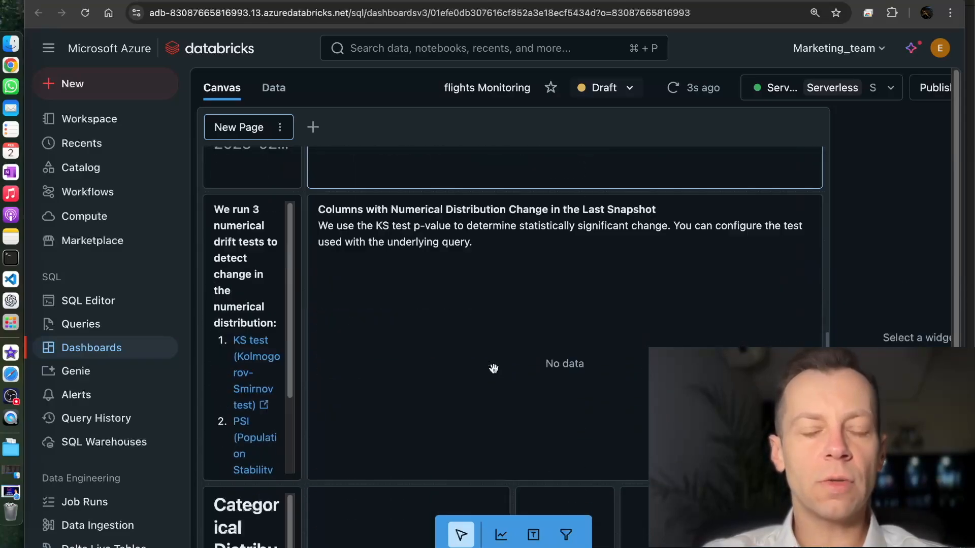
{"action": "scroll", "coordinate": [494, 369], "scroll_direction": "down", "scroll_amount": 3}
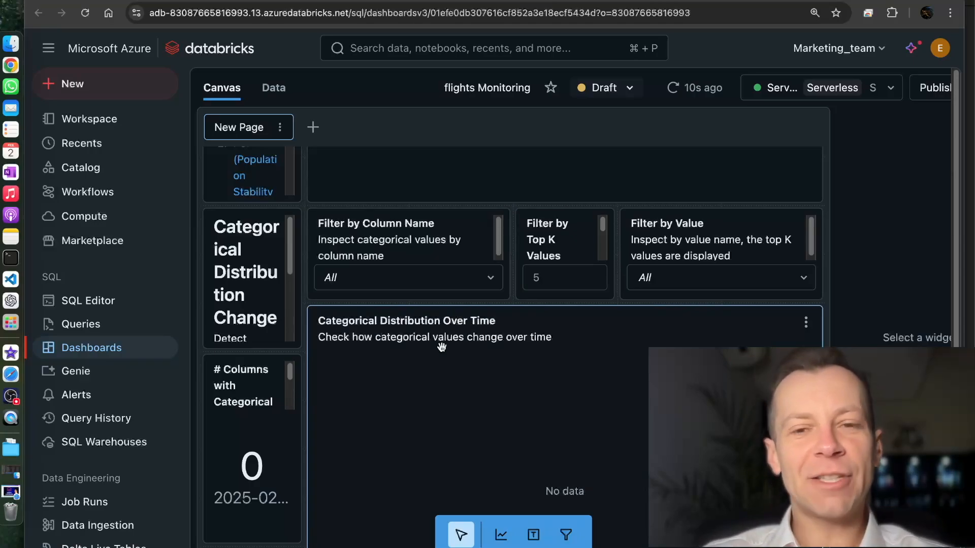
- Look back through the flights monitoring dashboard's categorical distribution, numerical distribution and percent zeros sections
{"action": "scroll", "coordinate": [442, 347], "scroll_direction": "down", "scroll_amount": 12}
{"action": "scroll", "coordinate": [444, 346], "scroll_direction": "up", "scroll_amount": 10}
{"action": "scroll", "coordinate": [445, 347], "scroll_direction": "up", "scroll_amount": 8}
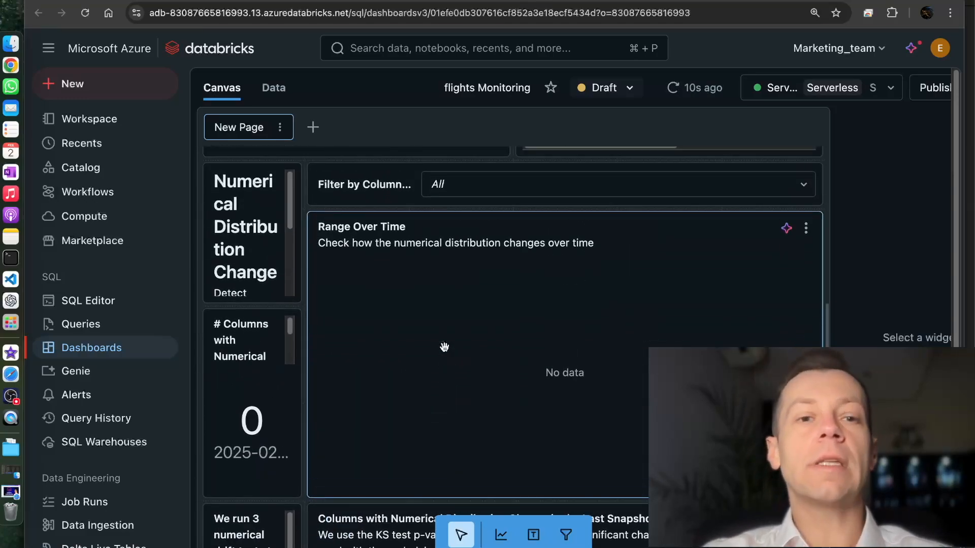
{"action": "scroll", "coordinate": [444, 347], "scroll_direction": "up", "scroll_amount": 4}
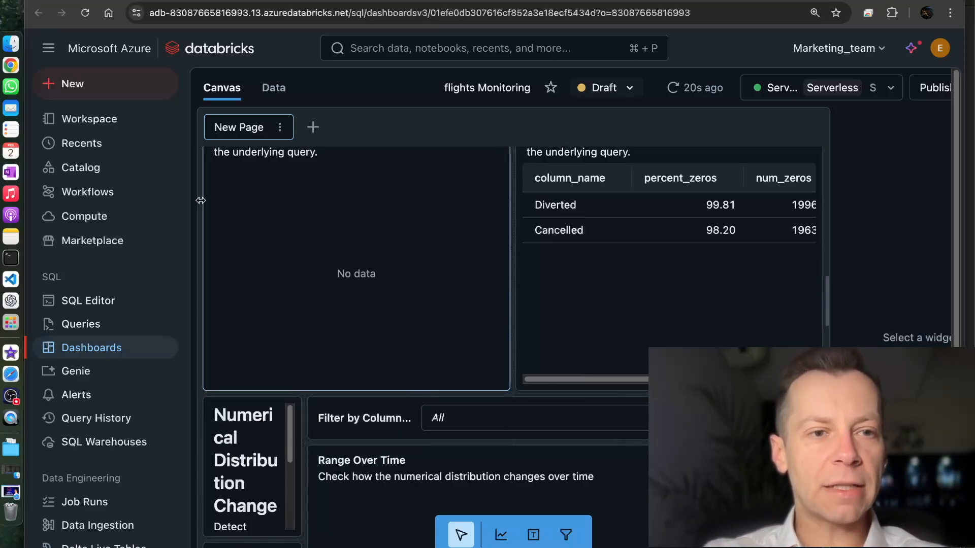
- Return to the data catalog and expand the test_castalog catalog to browse its schemas
{"action": "left_click", "coordinate": [92, 178]}
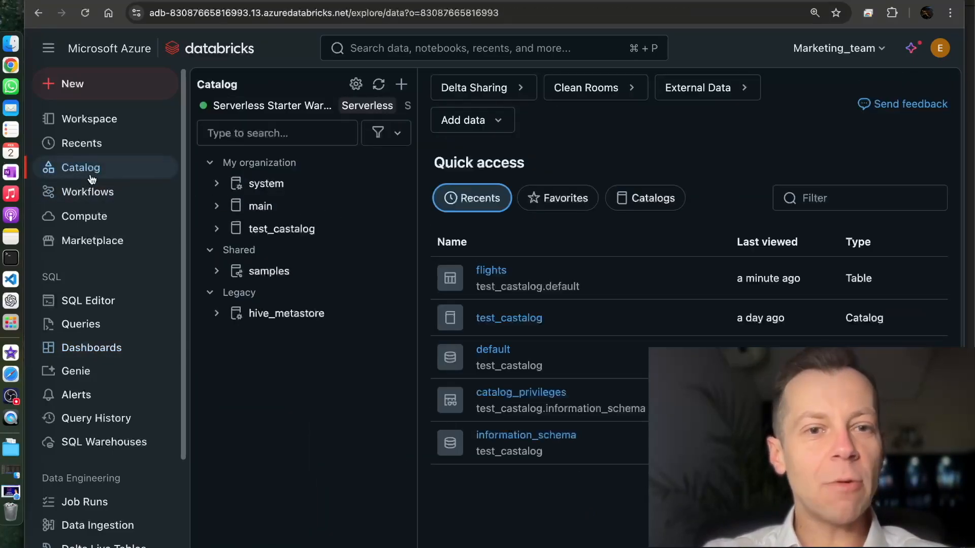
{"action": "left_click", "coordinate": [217, 231]}
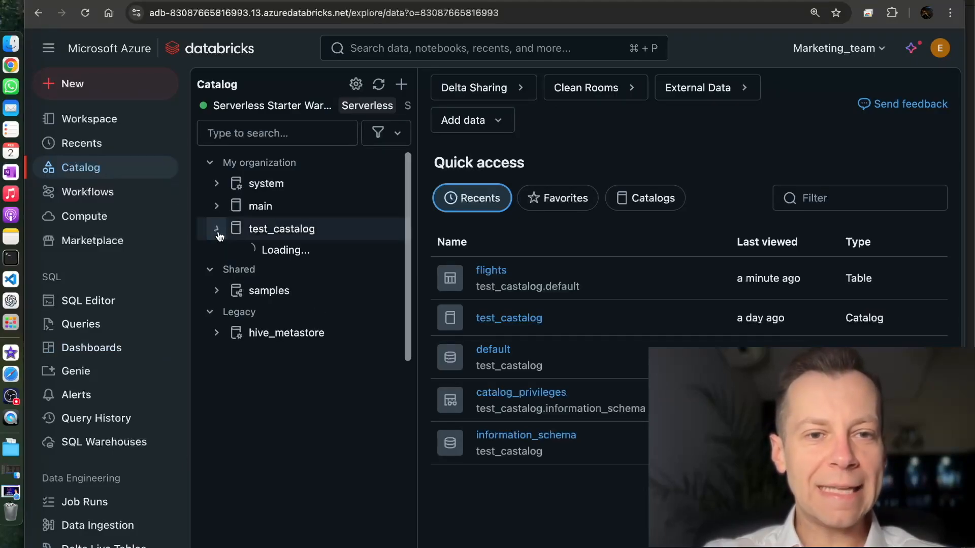
{"action": "left_click", "coordinate": [224, 253]}
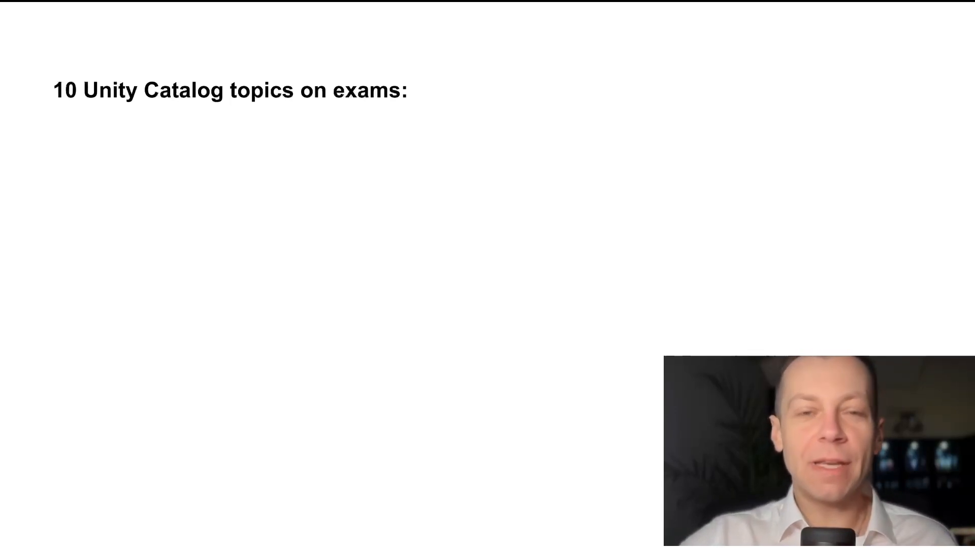
{"action": "key", "text": "Right"}
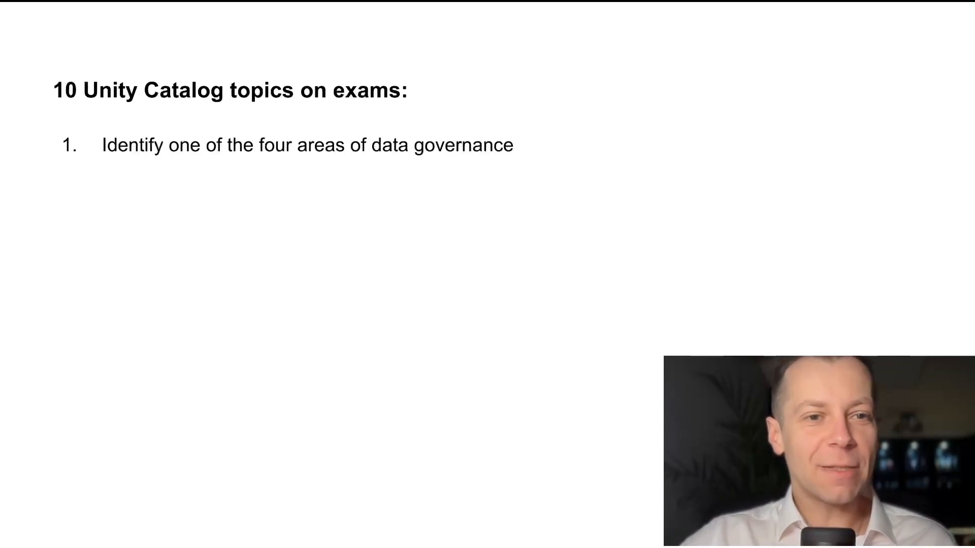